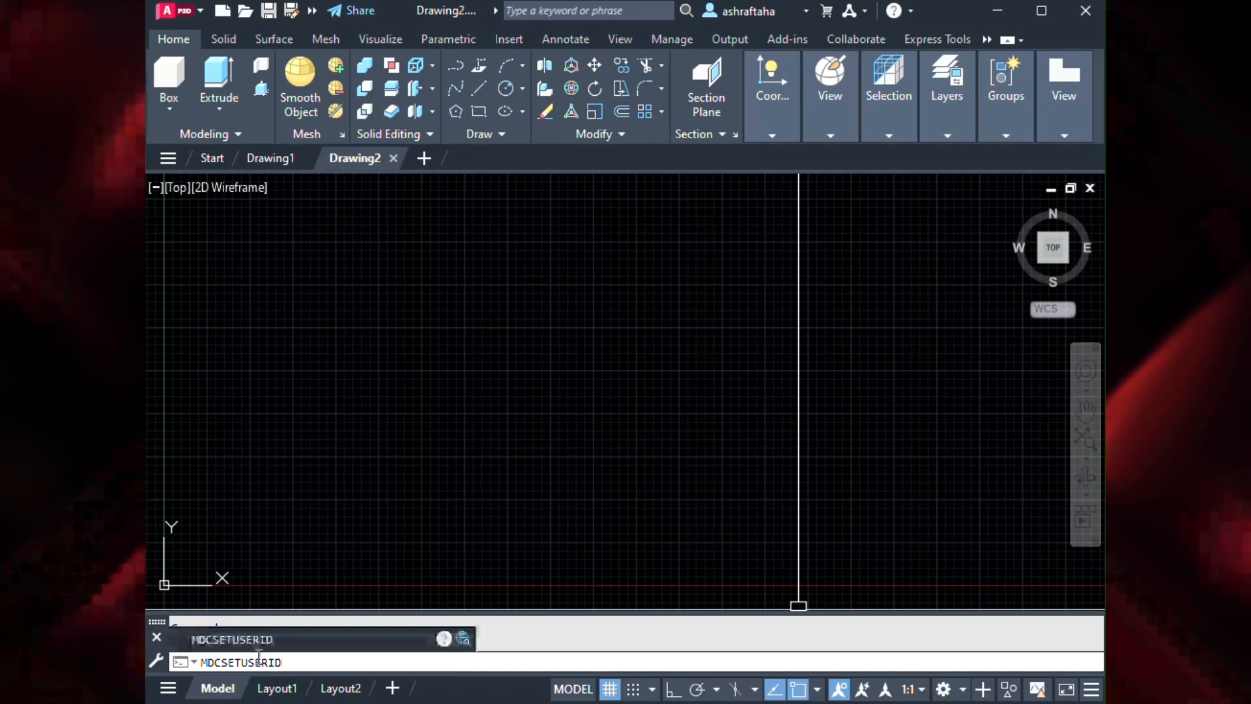
- Run the MDCSETUSERID command to register the online user ID with IFCout Cloud, and dismiss its message
key("Return")
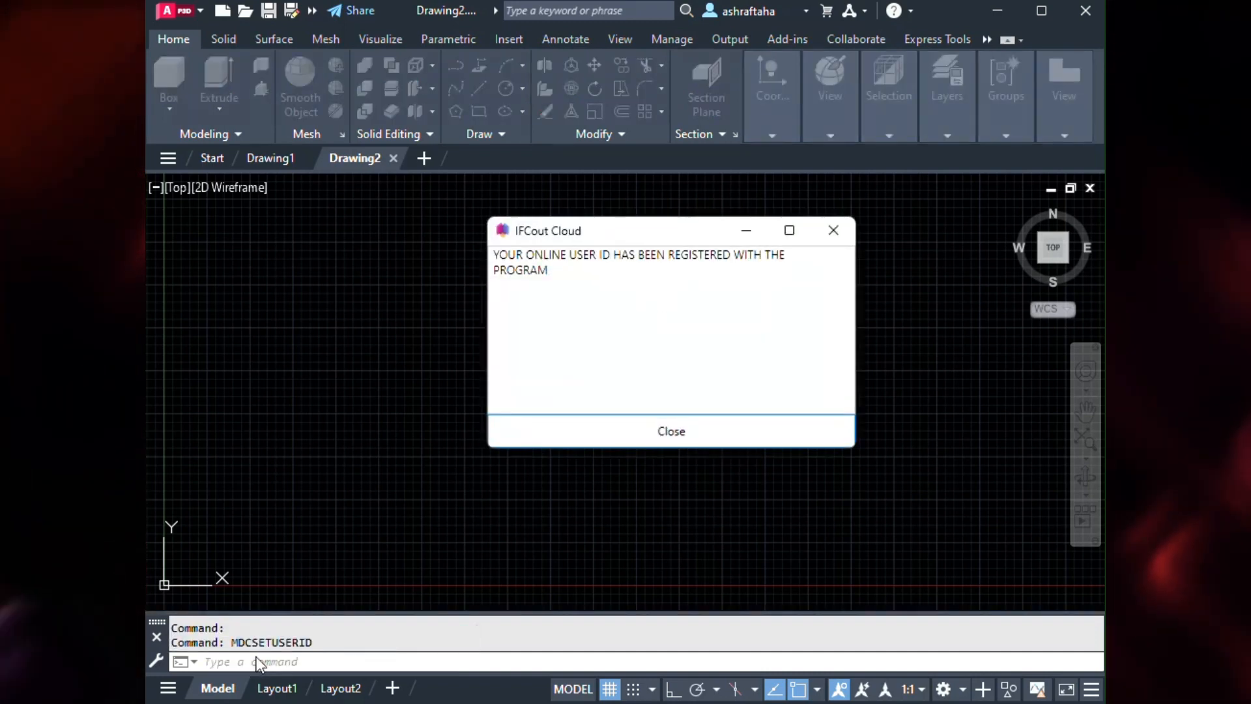
left_click(769, 433)
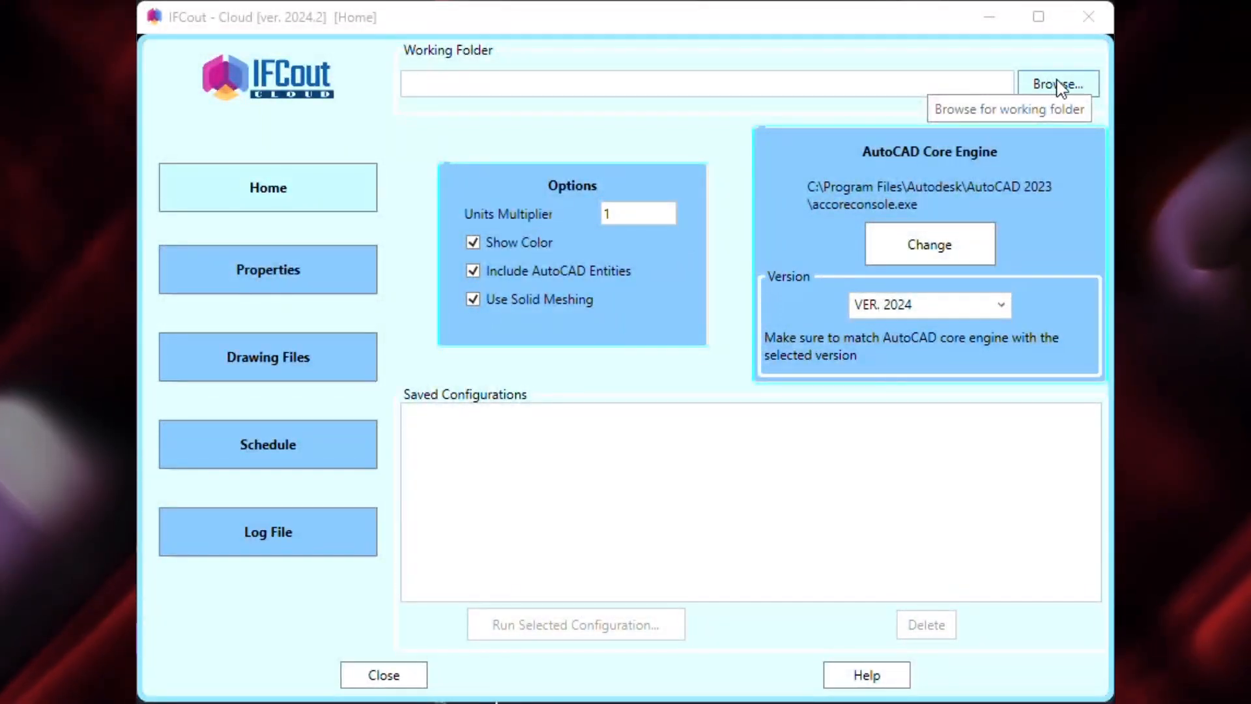
- Set the working folder to the IFCoutCloud_Demo folder inside Documents
left_click(1058, 85)
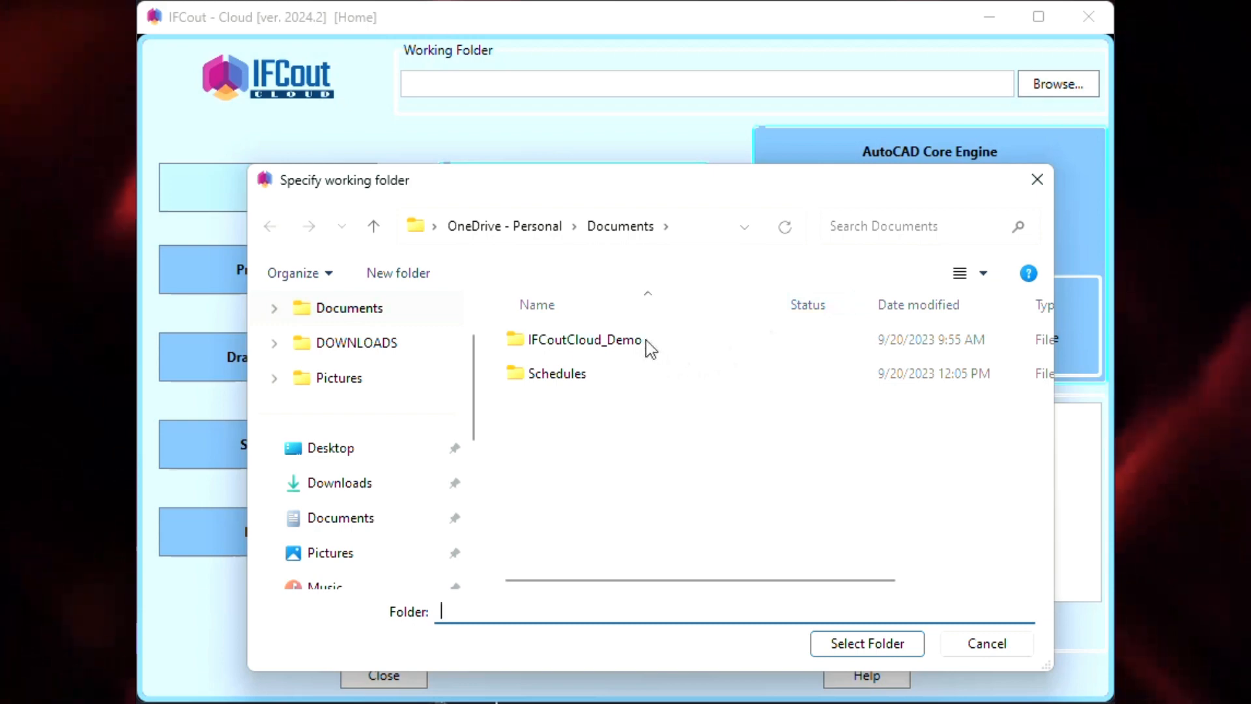
left_click(382, 312)
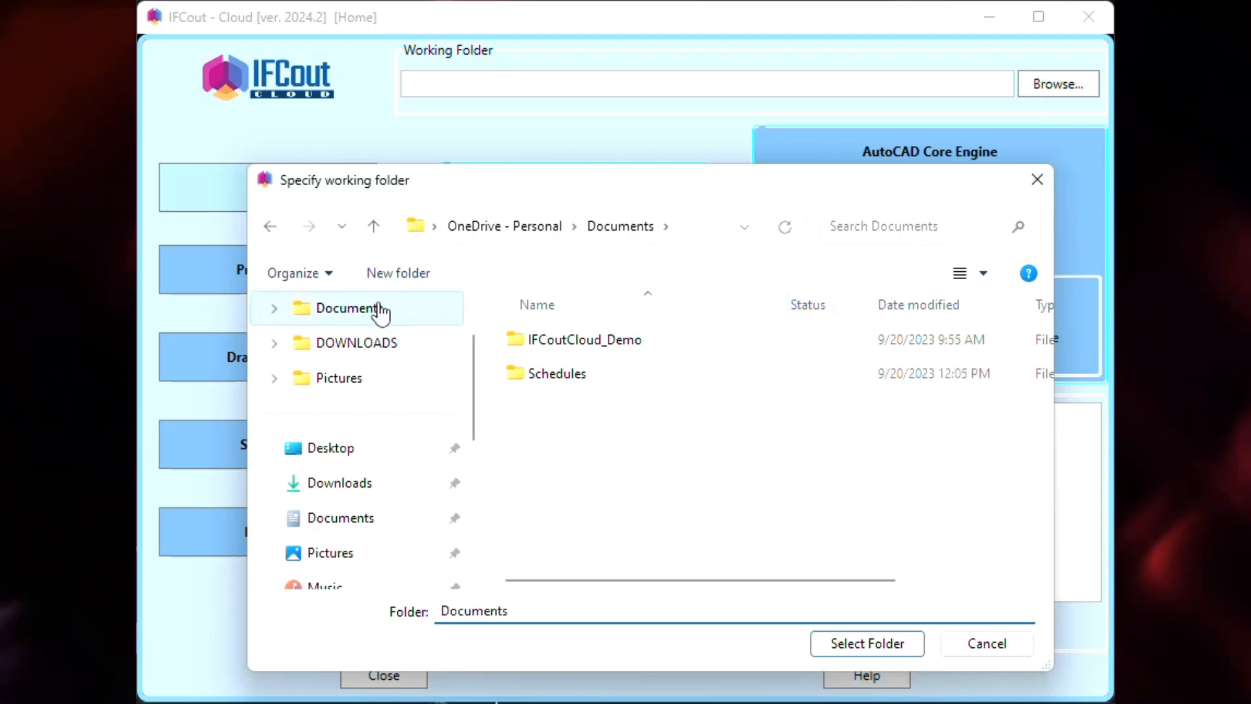
left_click(585, 340)
left_click(589, 342)
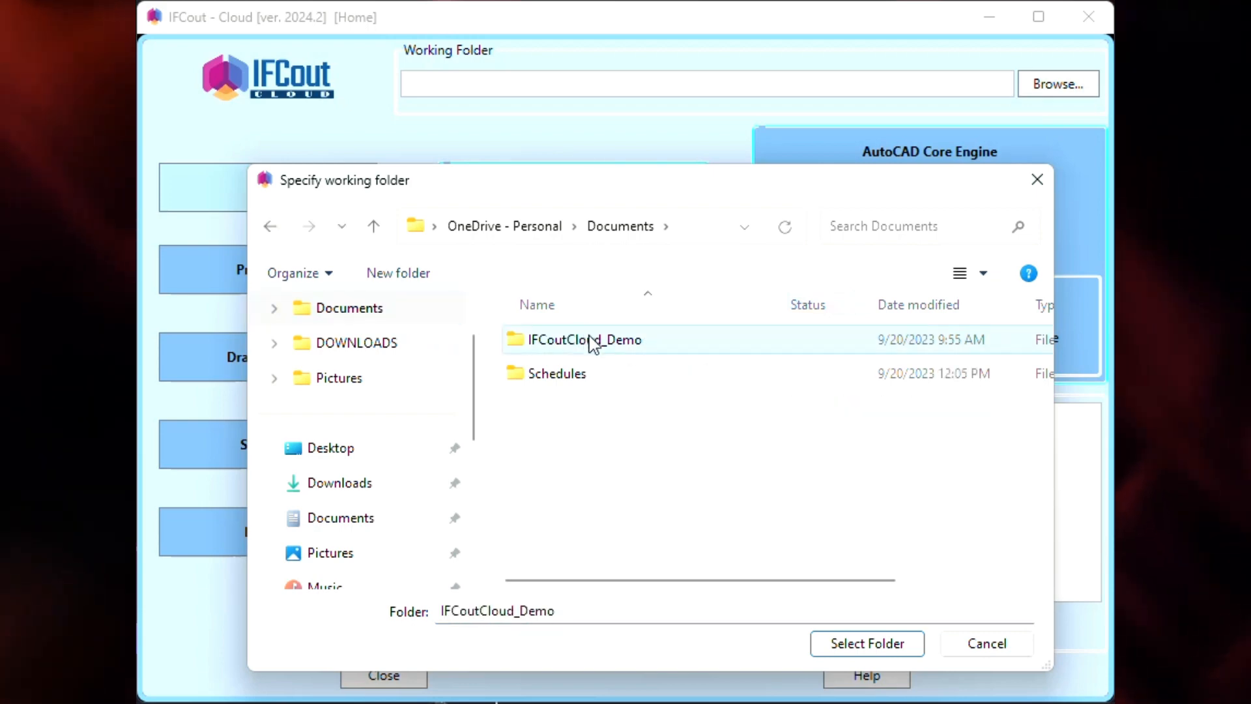
double_click(723, 349)
left_click(880, 644)
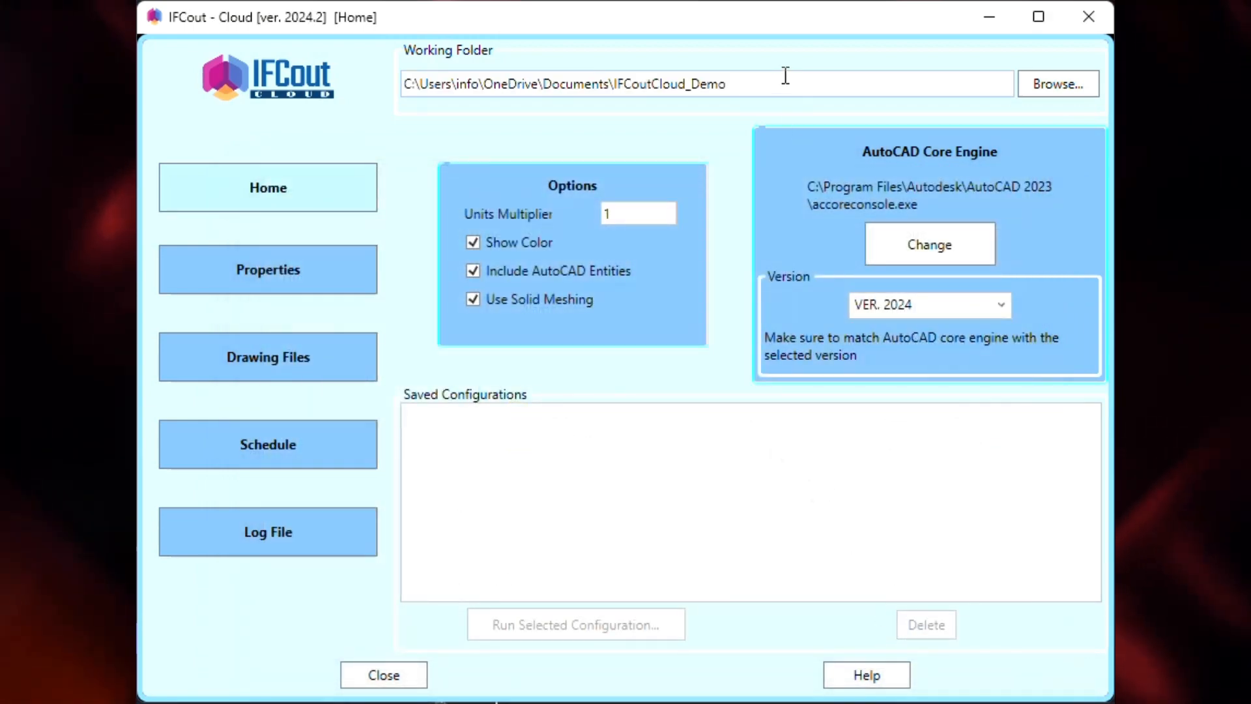
left_click_drag(845, 77, 404, 84)
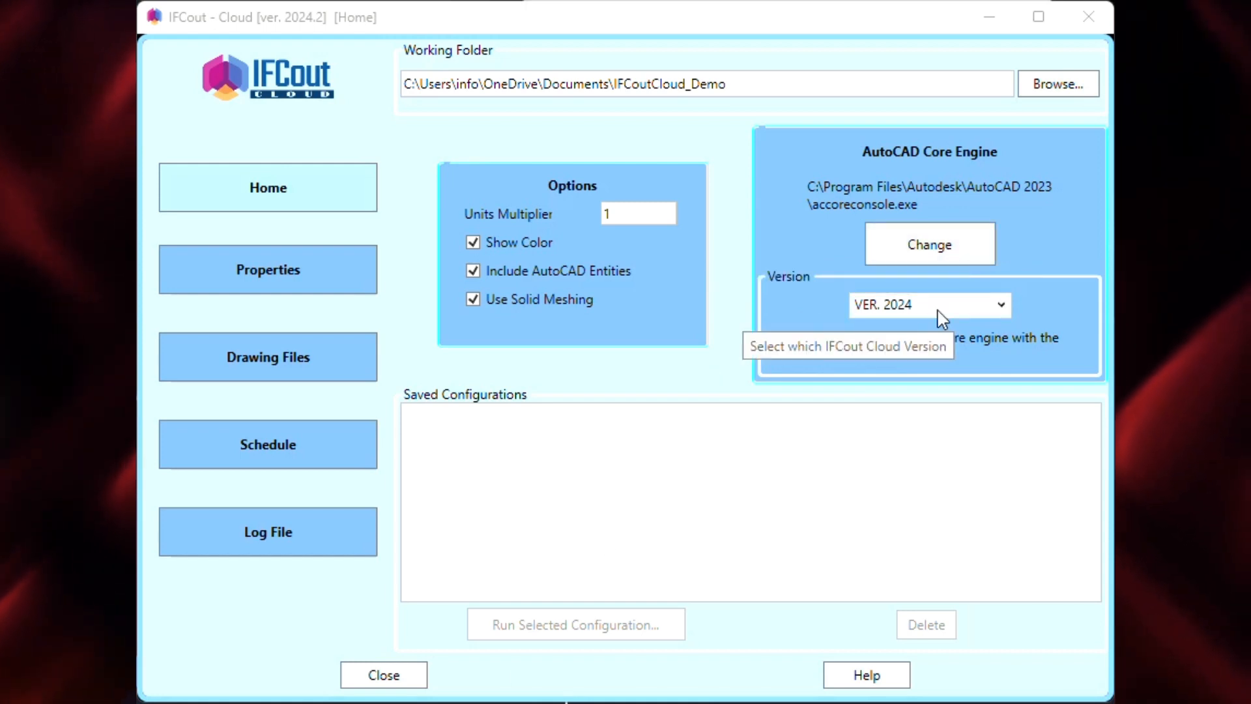
- Choose VER. 2024 as the IFCout Cloud version and set the units multiplier to 25.4
left_click(1004, 307)
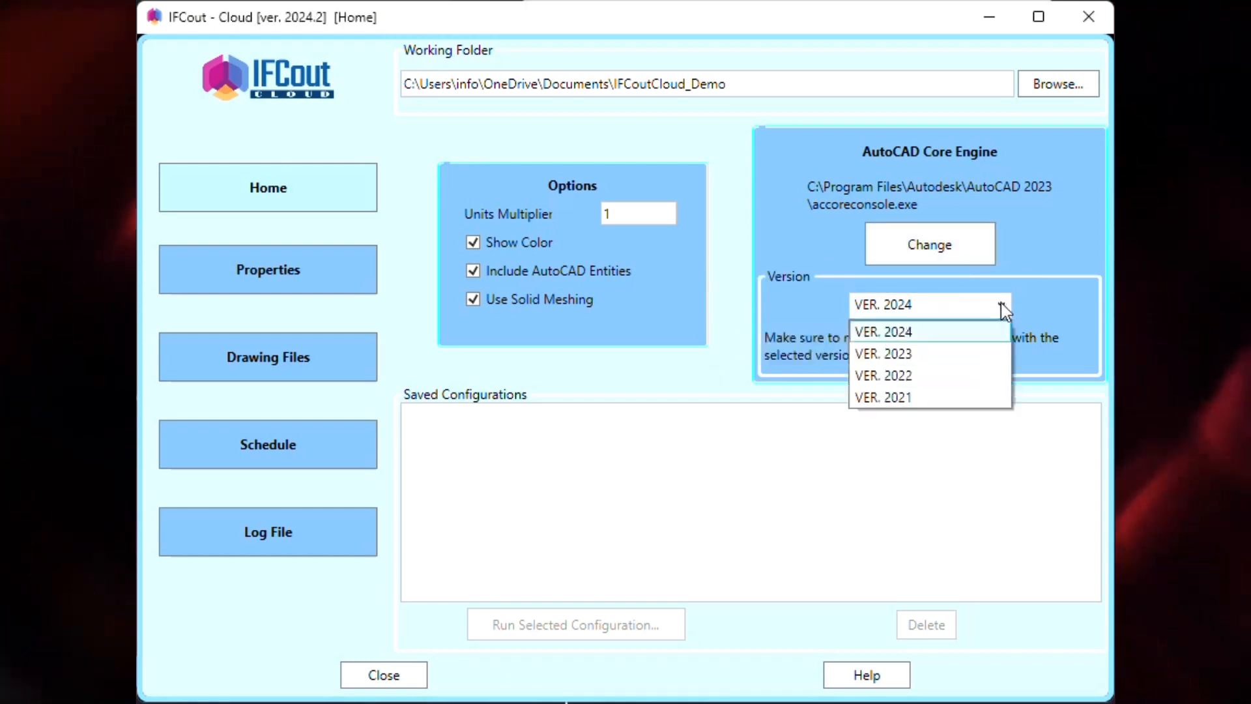
left_click(923, 334)
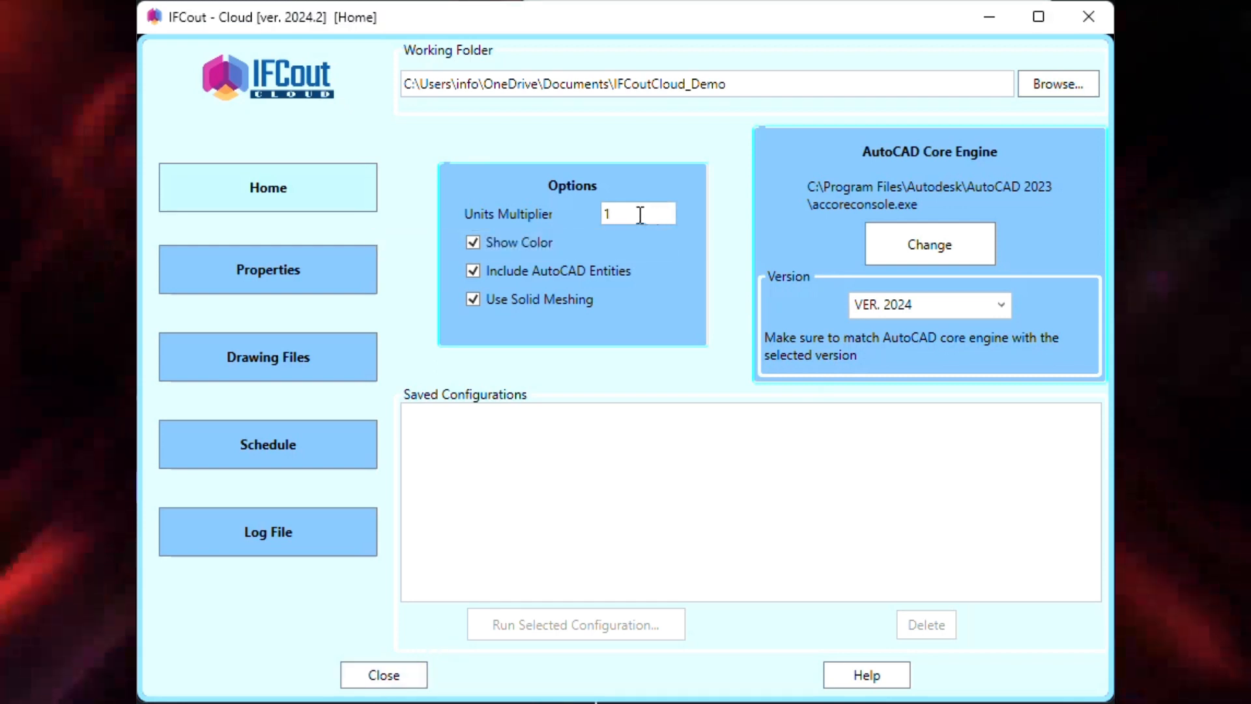
left_click_drag(639, 214, 595, 212)
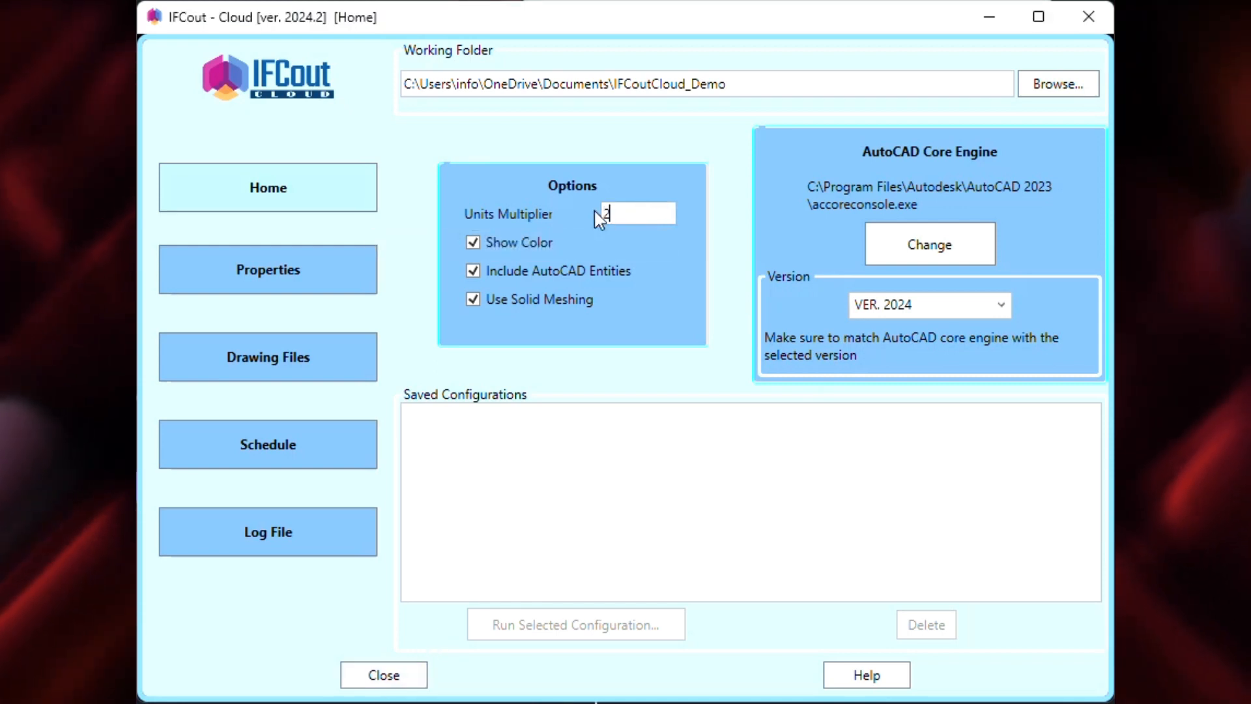
type("25.4")
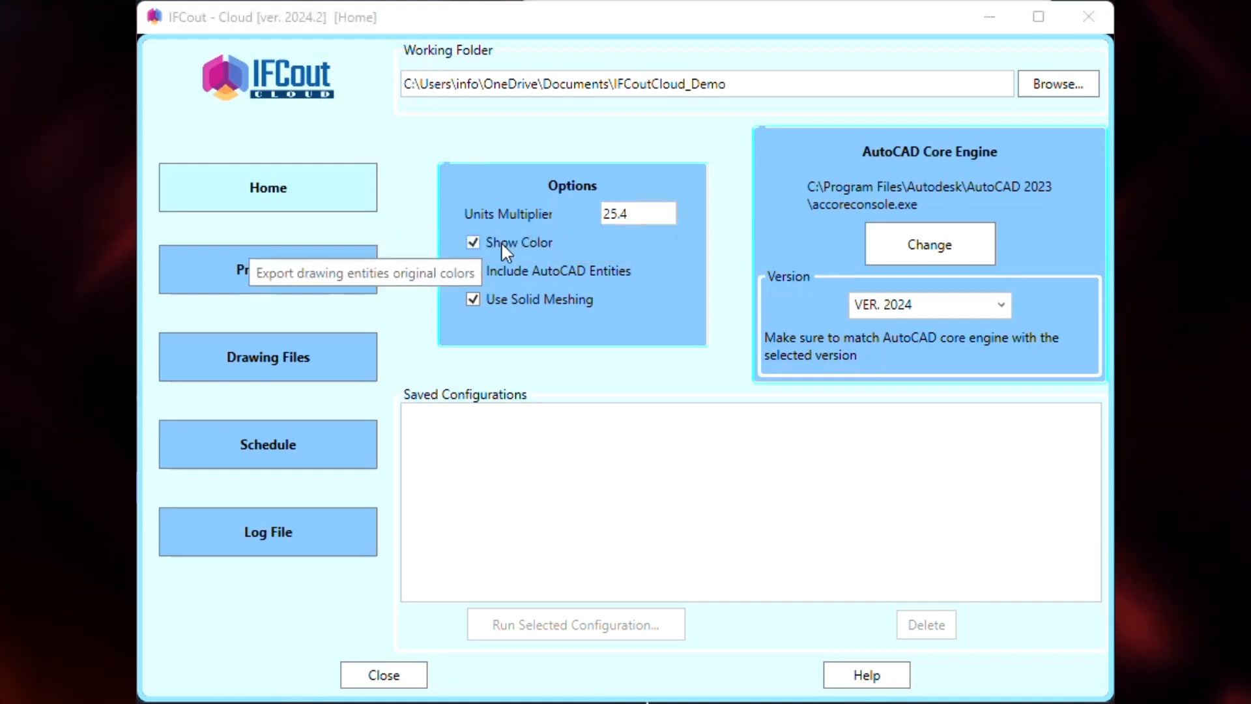
- Toggle the Show Color, Include AutoCAD Entities and Use Solid Meshing options off and back on
left_click(475, 240)
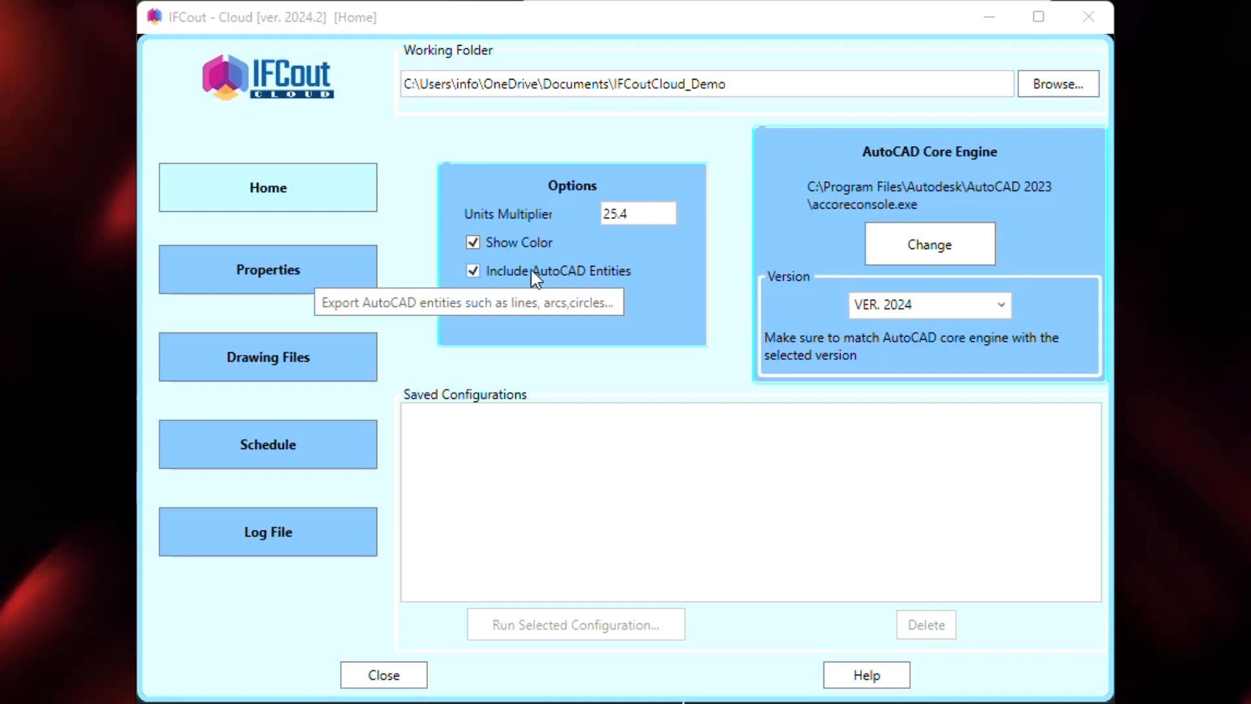
left_click(475, 273)
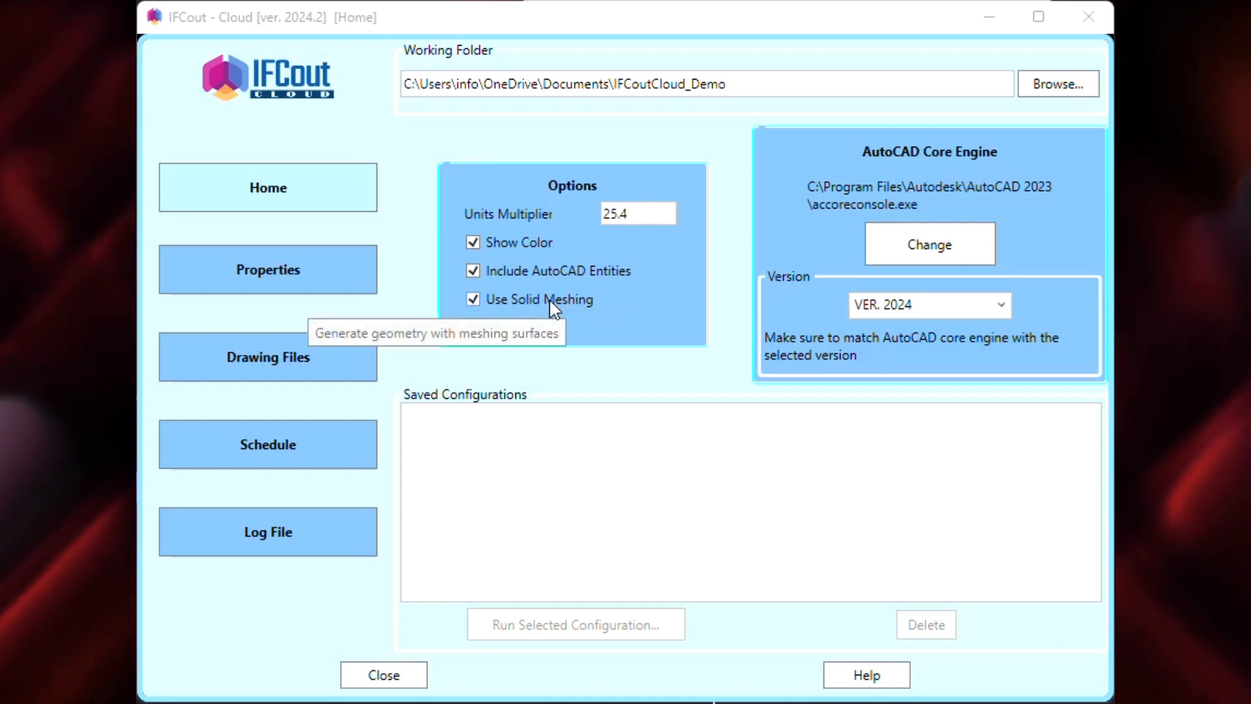
left_click(475, 299)
left_click(475, 300)
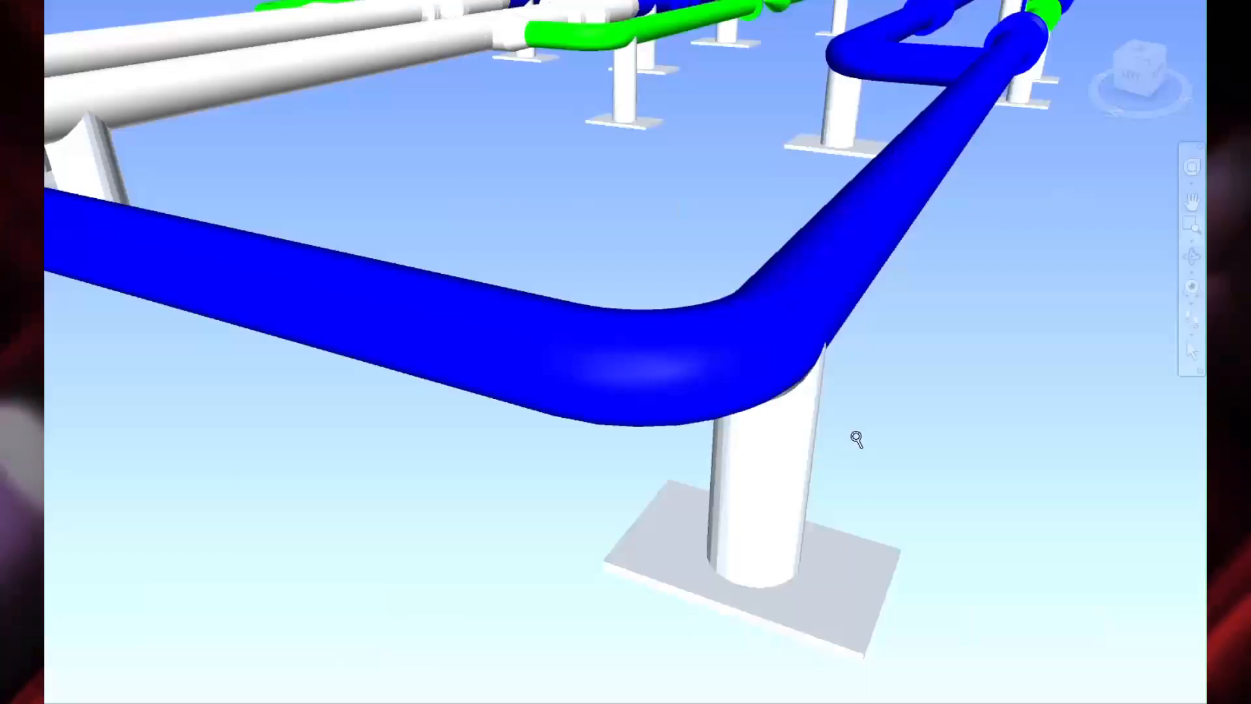
- Examine the meshed surfaces of the blue pipe elbow and its support in the 3D piping model
scroll(793, 447, "up", 4)
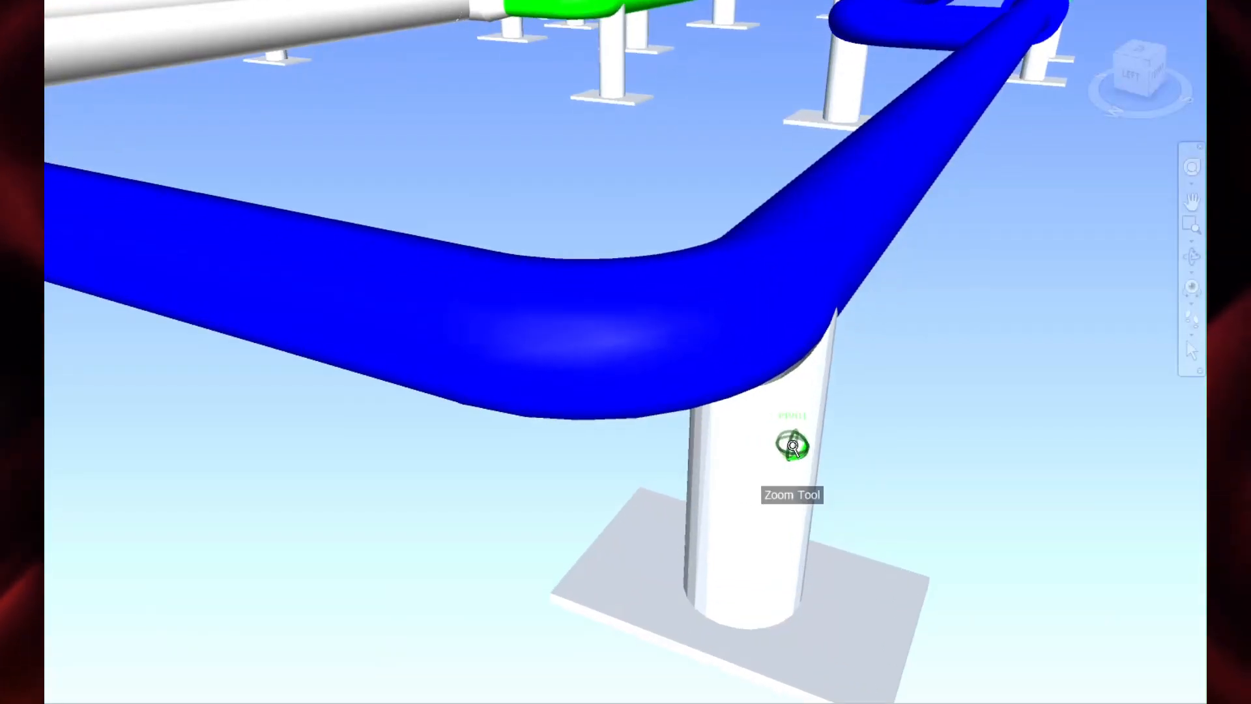
scroll(792, 456, "up", 4)
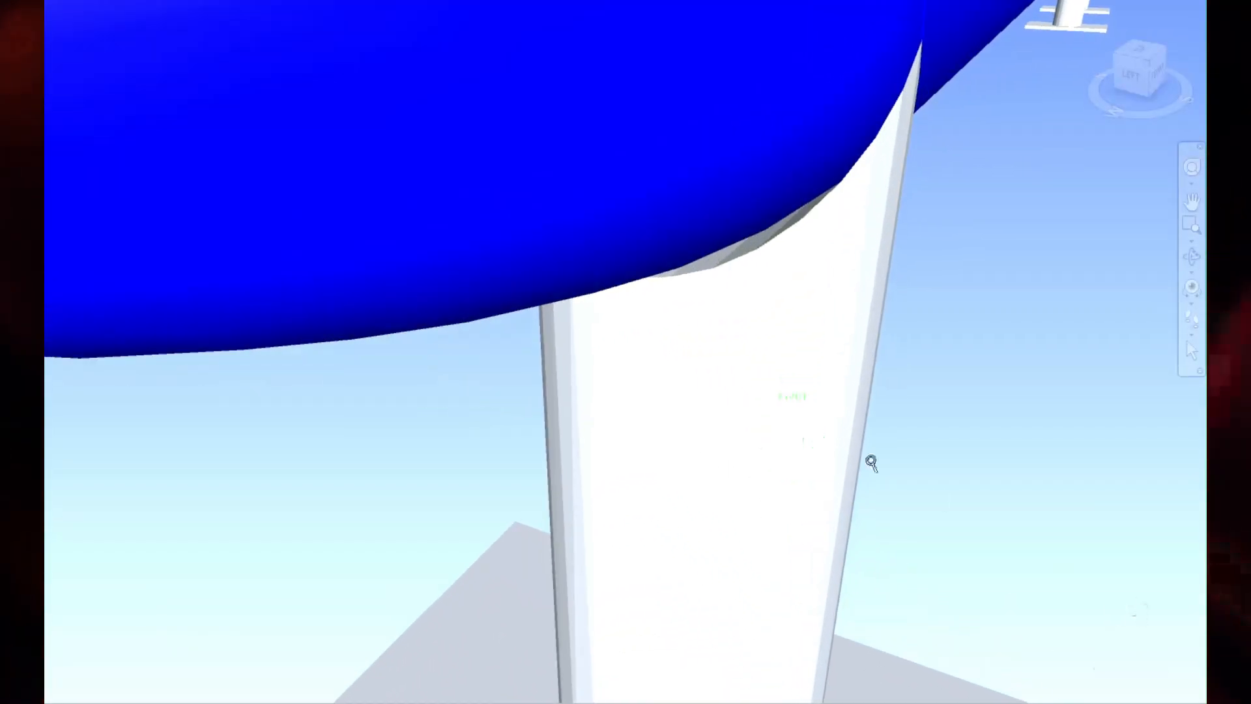
scroll(709, 448, "down", 8)
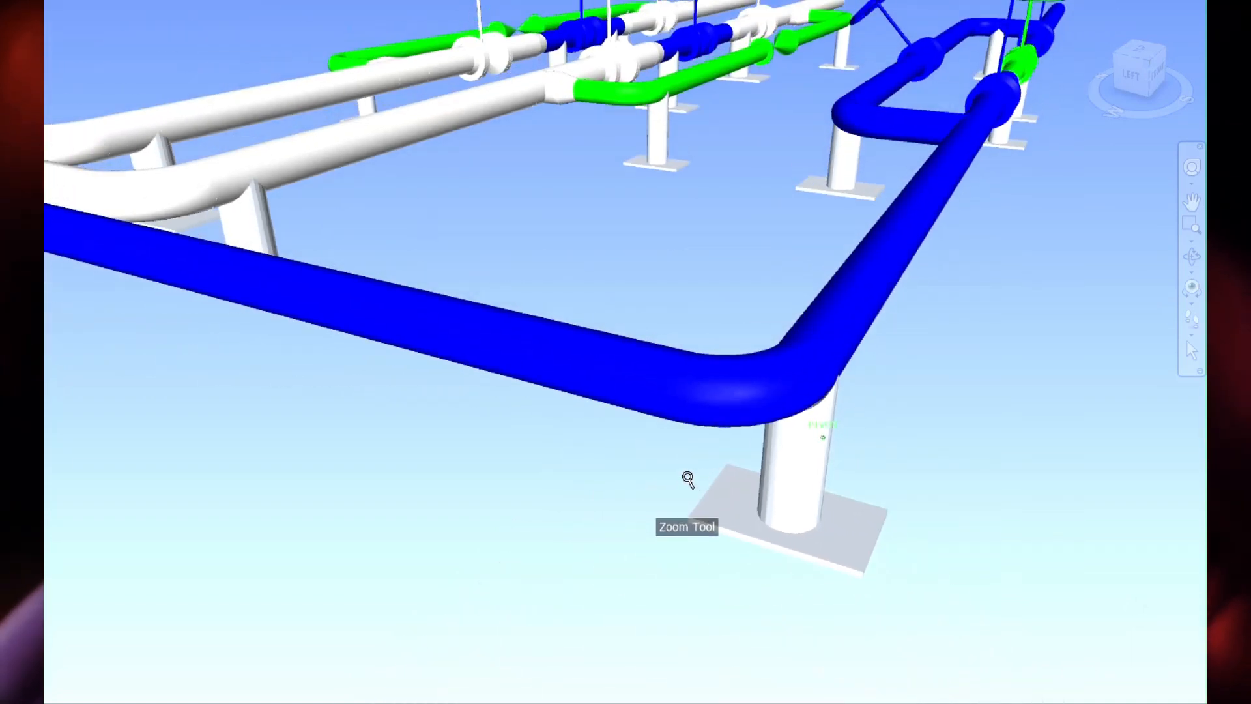
scroll(607, 91, "up", 5)
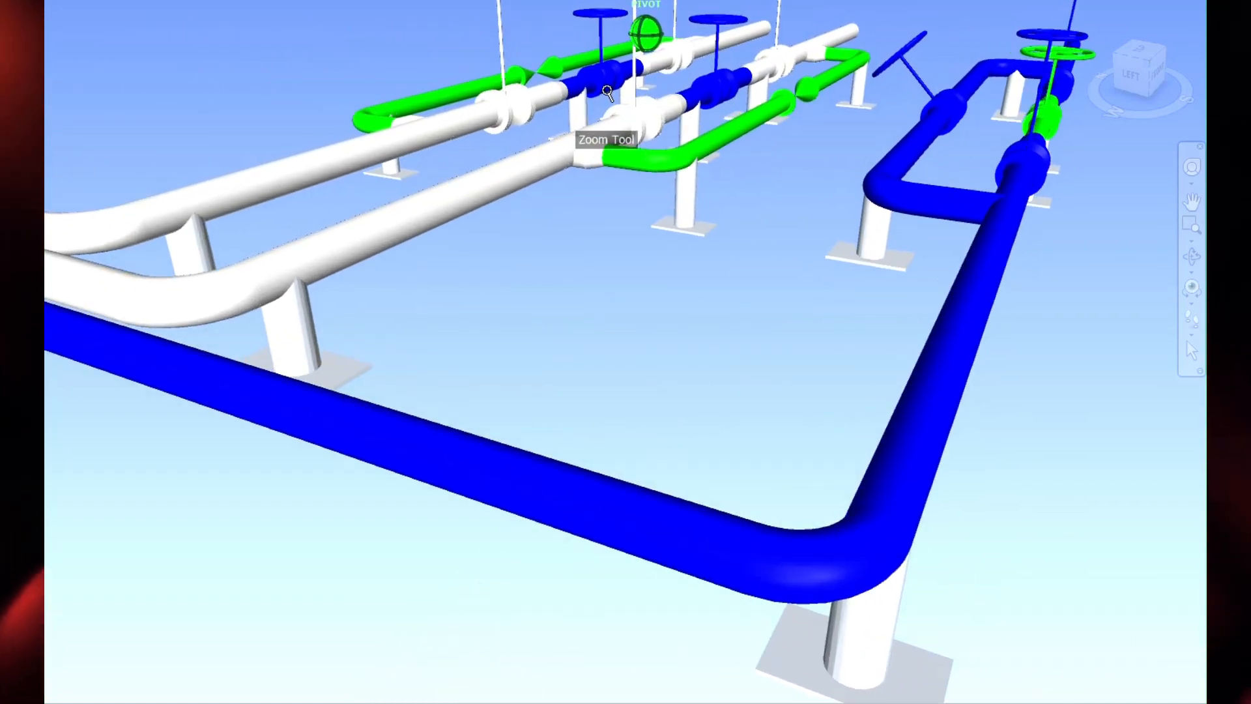
scroll(606, 91, "up", 3)
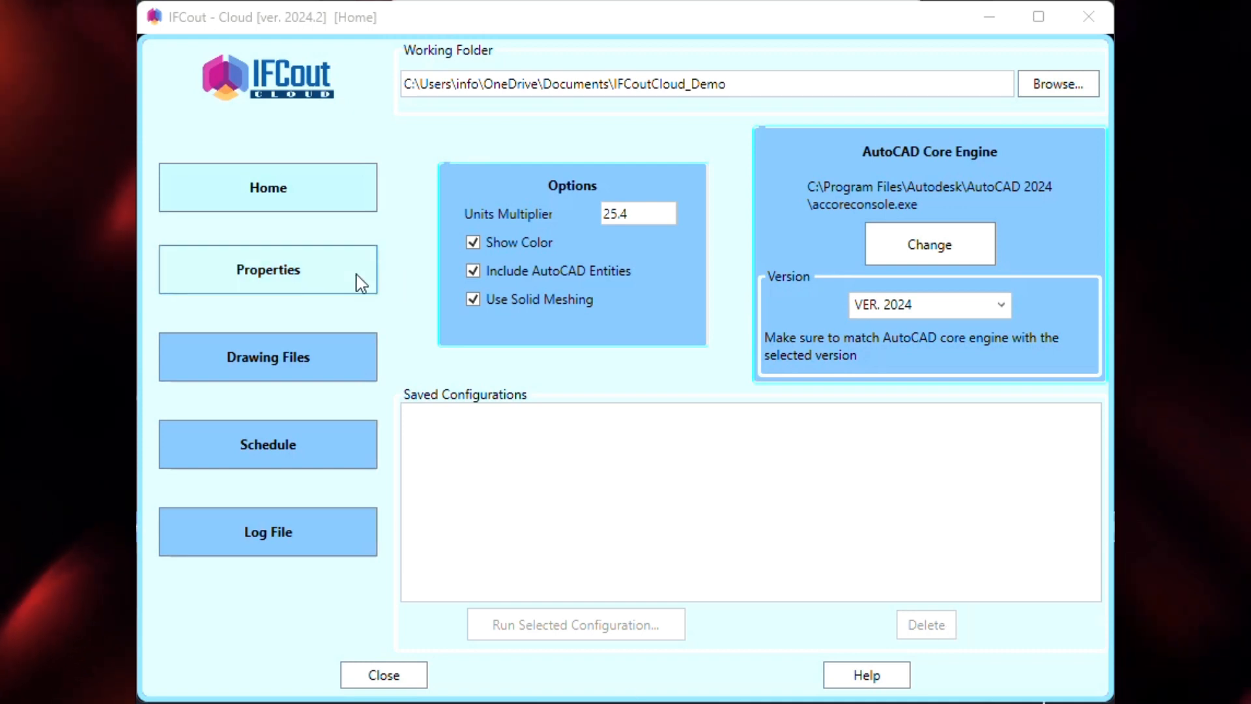
- Select all standard properties for export and add an additional property named TopSupportType
left_click(280, 279)
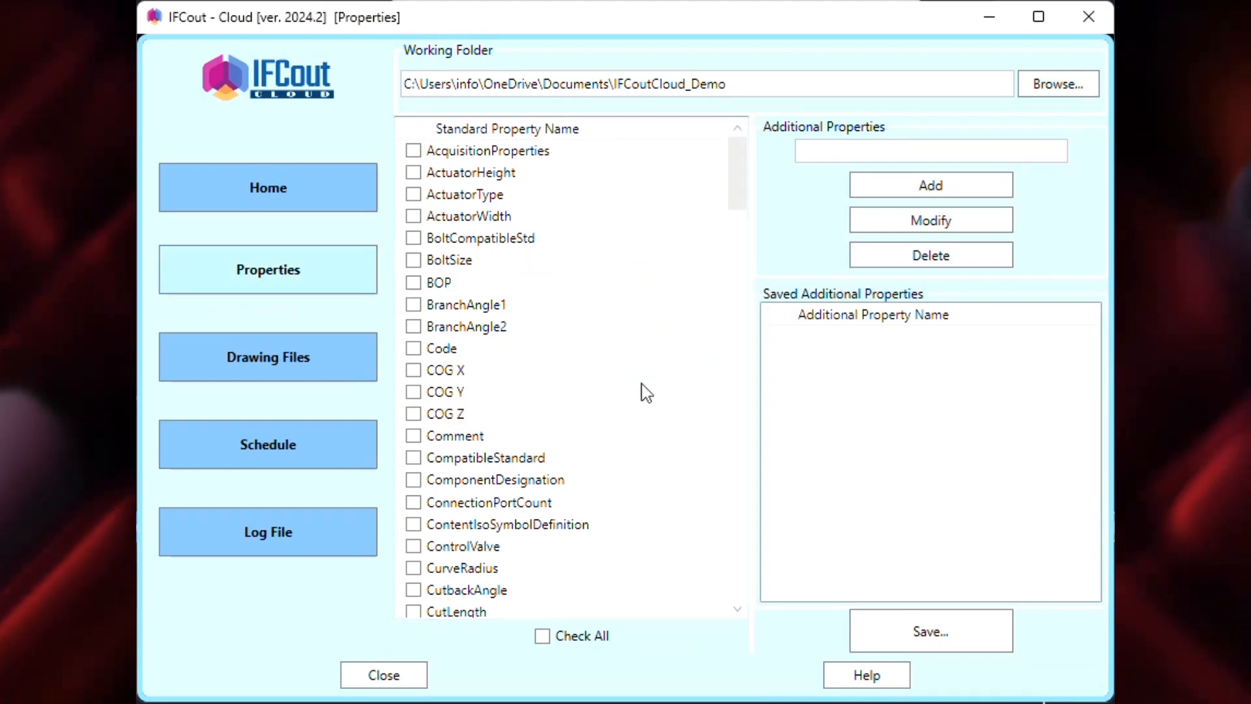
left_click(542, 636)
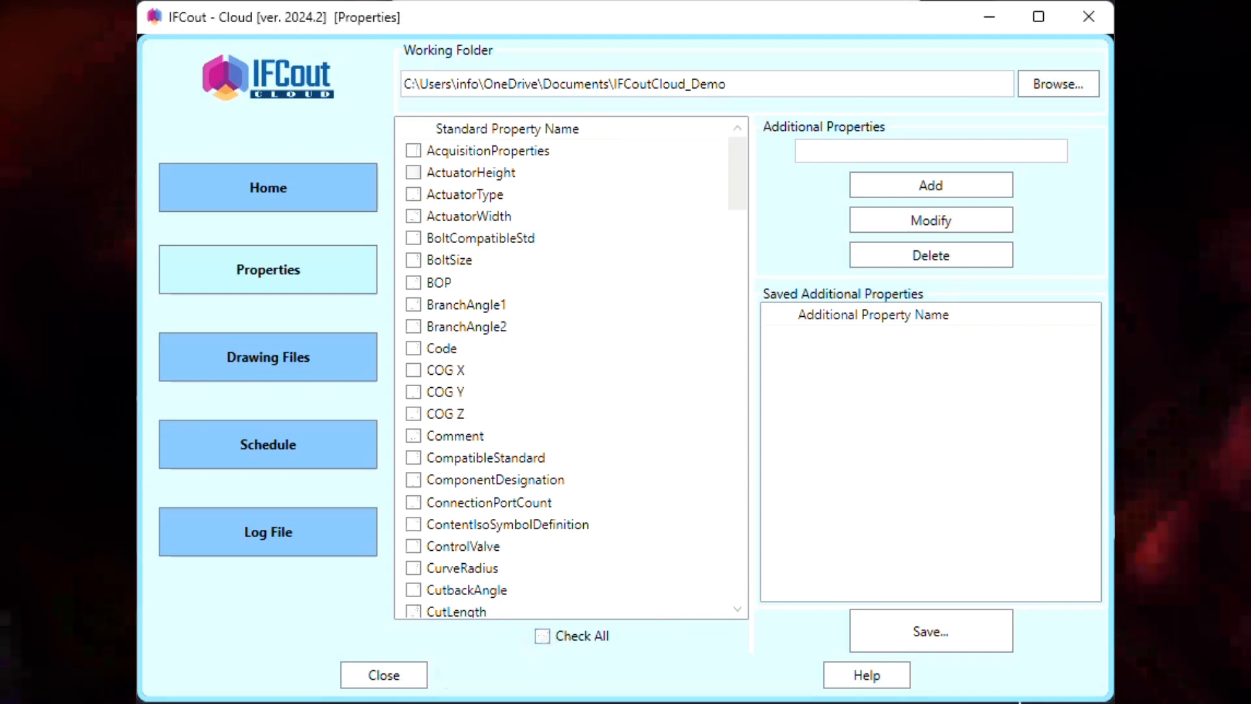
left_click(864, 144)
type("TopSupp")
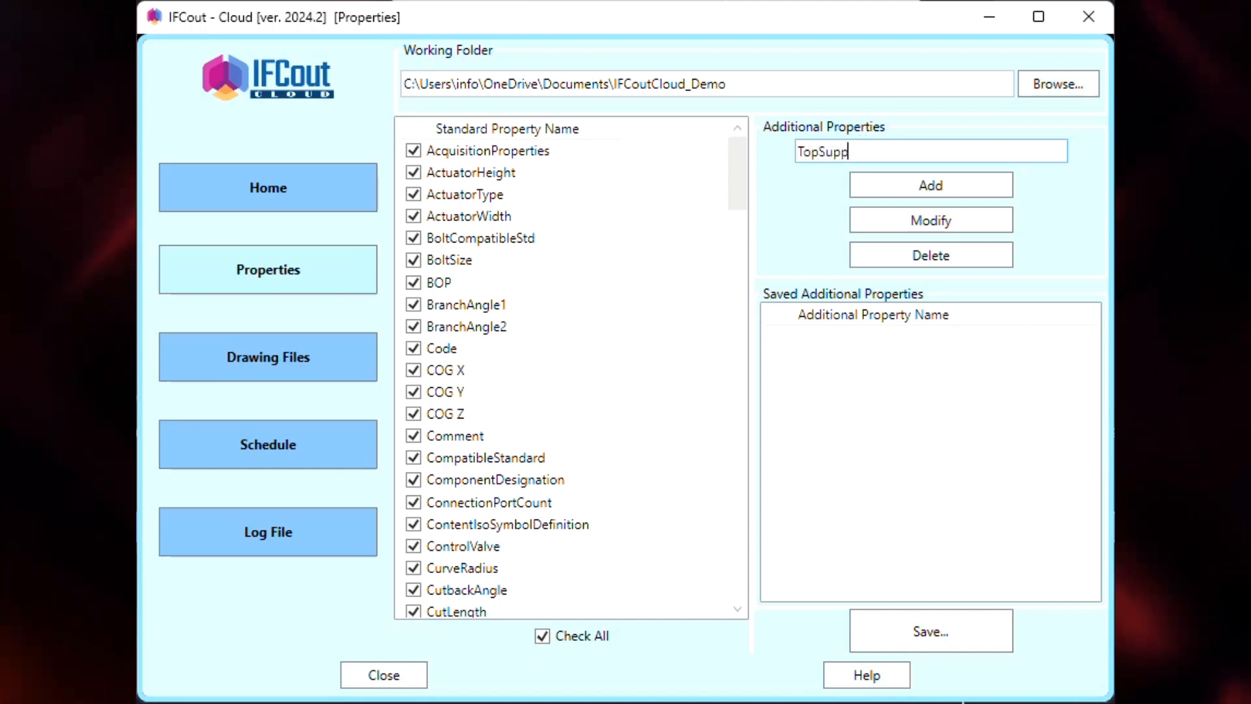
type("ortType")
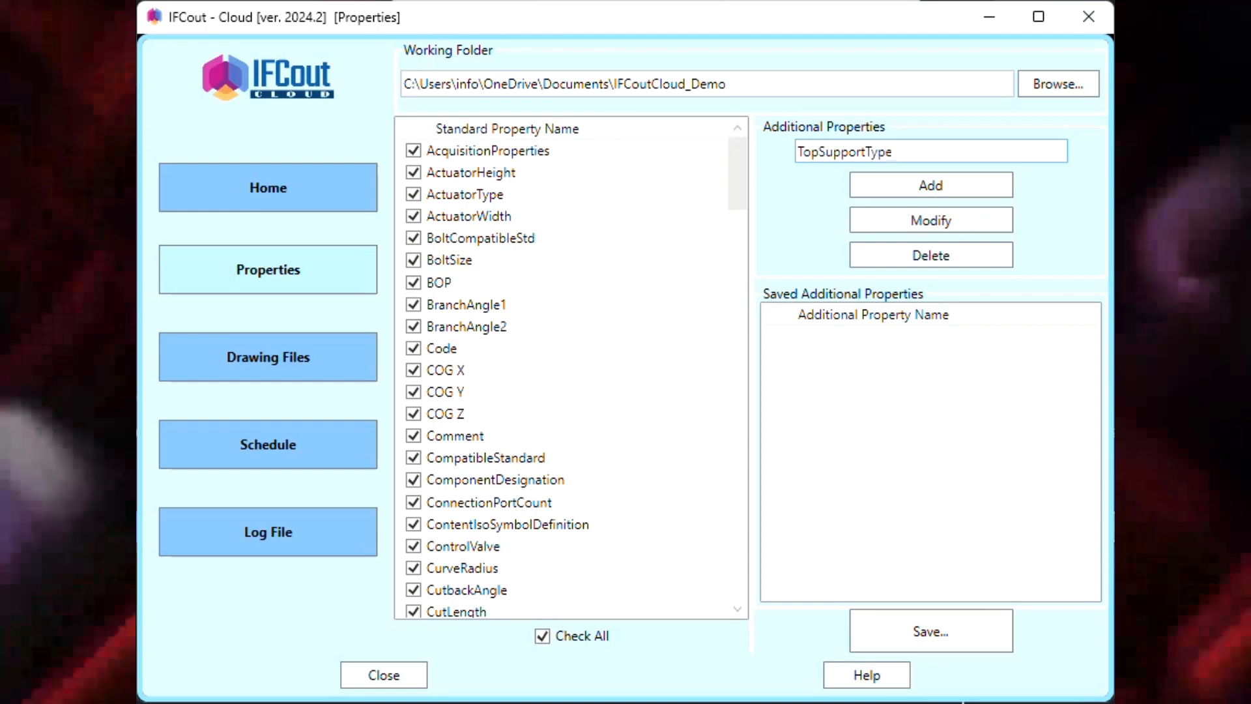
left_click(908, 188)
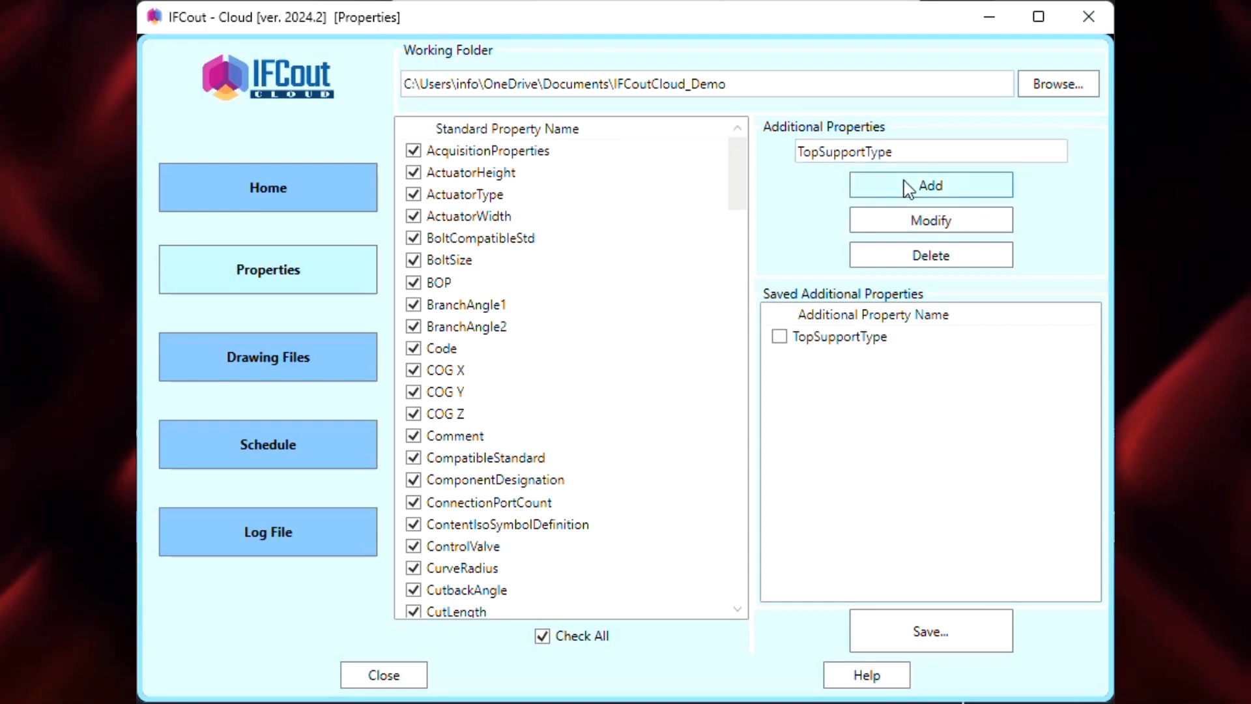
- Add a second additional property named New Type and enable both additional properties
double_click(902, 154)
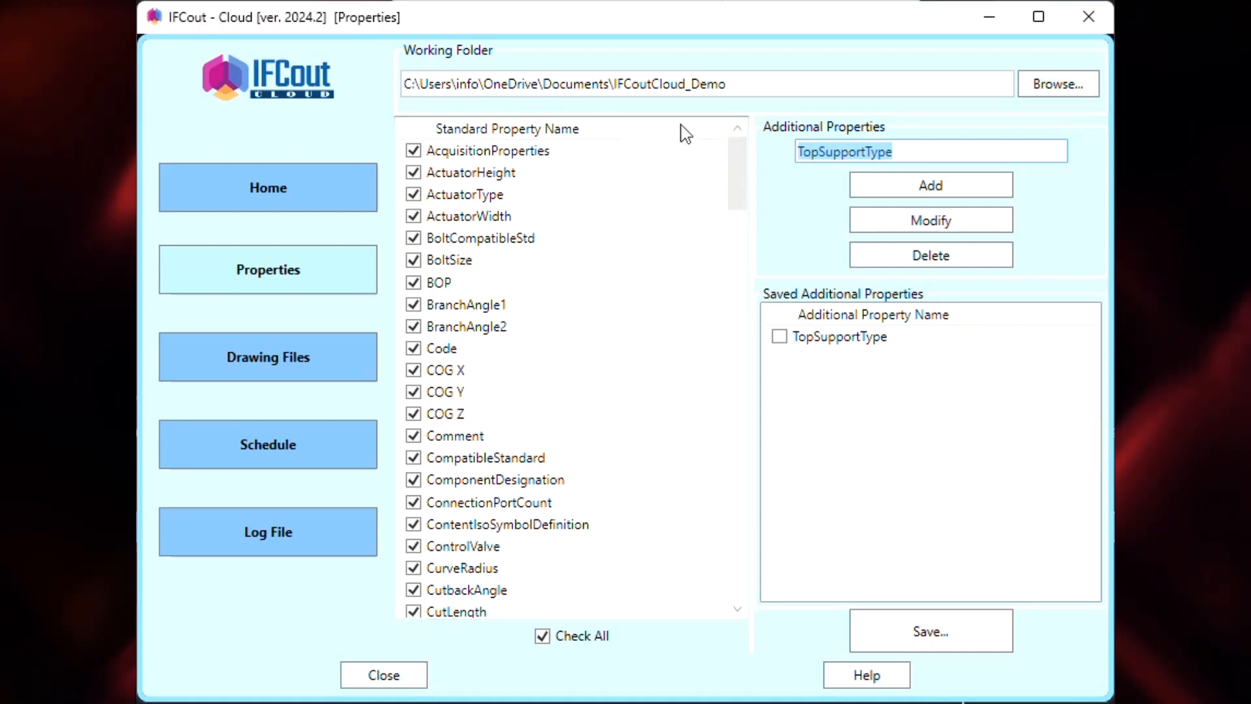
type("New ")
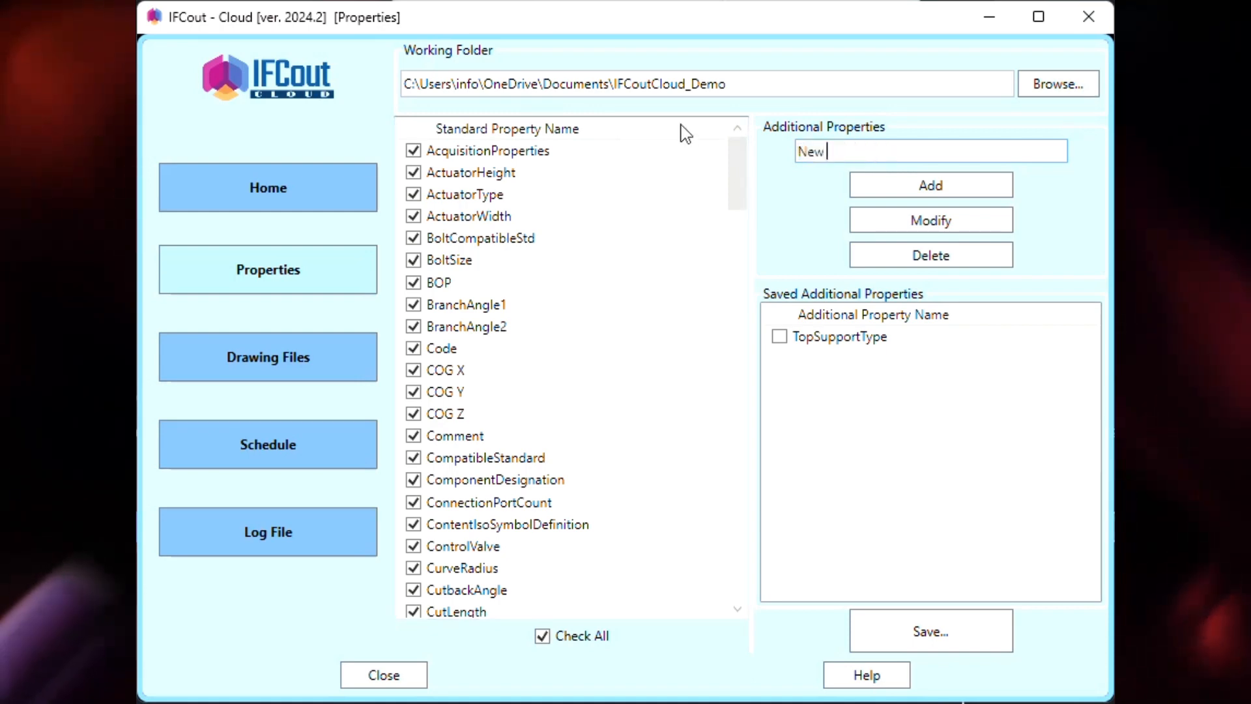
type("Type")
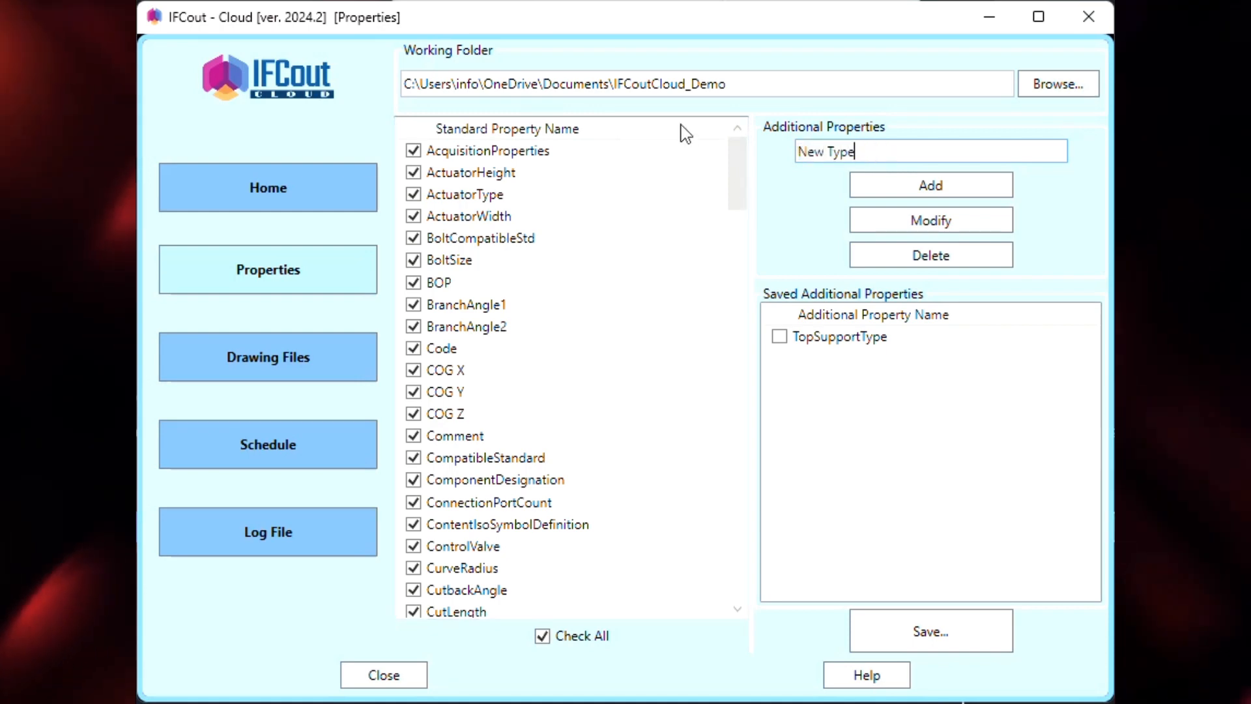
left_click(908, 186)
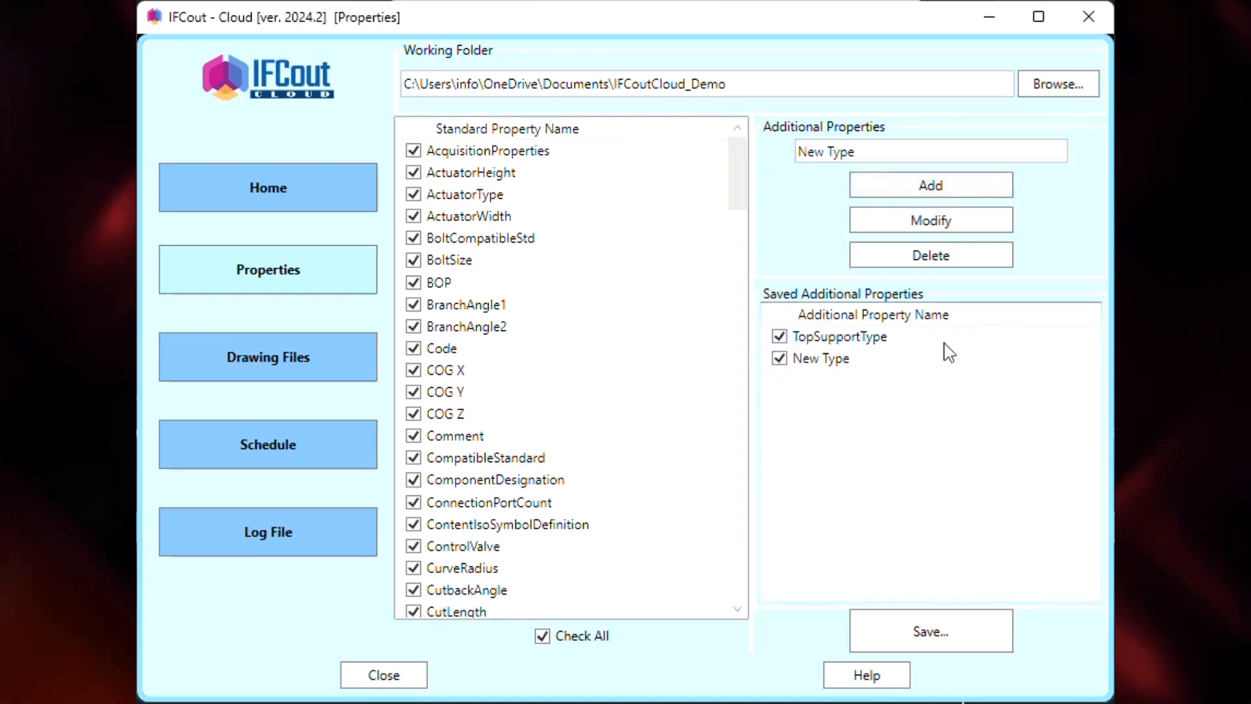
- Rename the additional property New Type to New TypeX
left_click(971, 336)
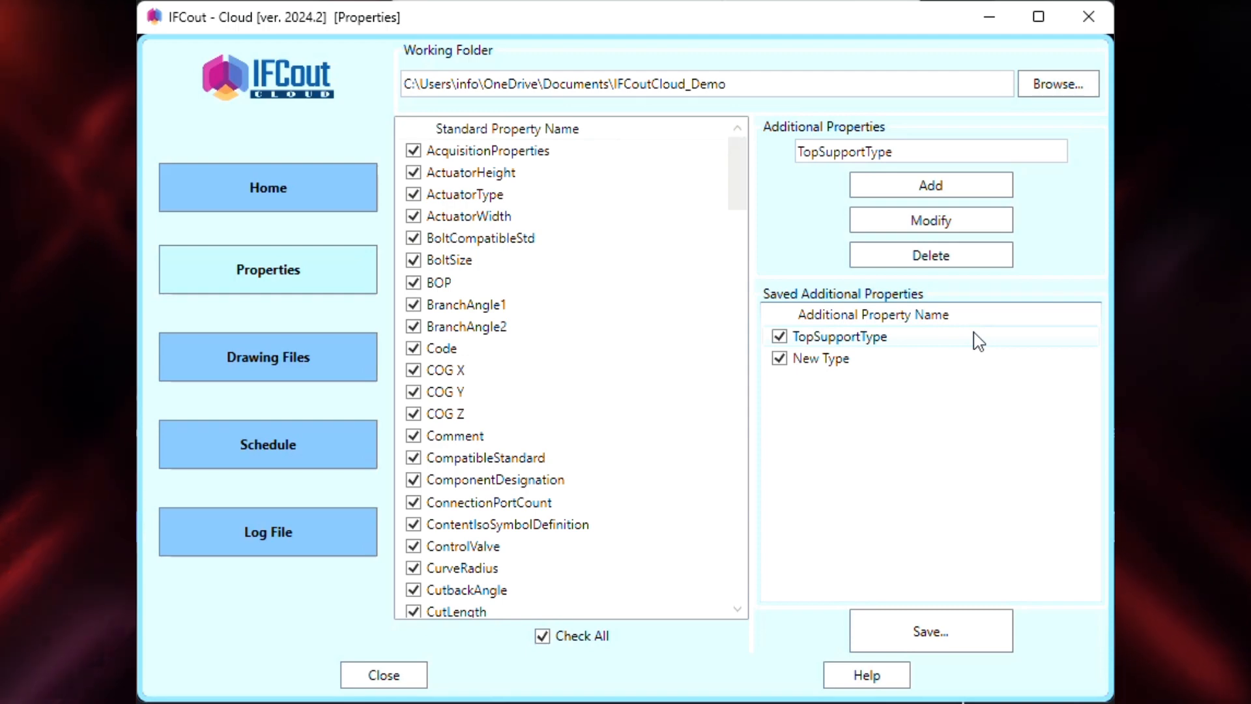
left_click(921, 359)
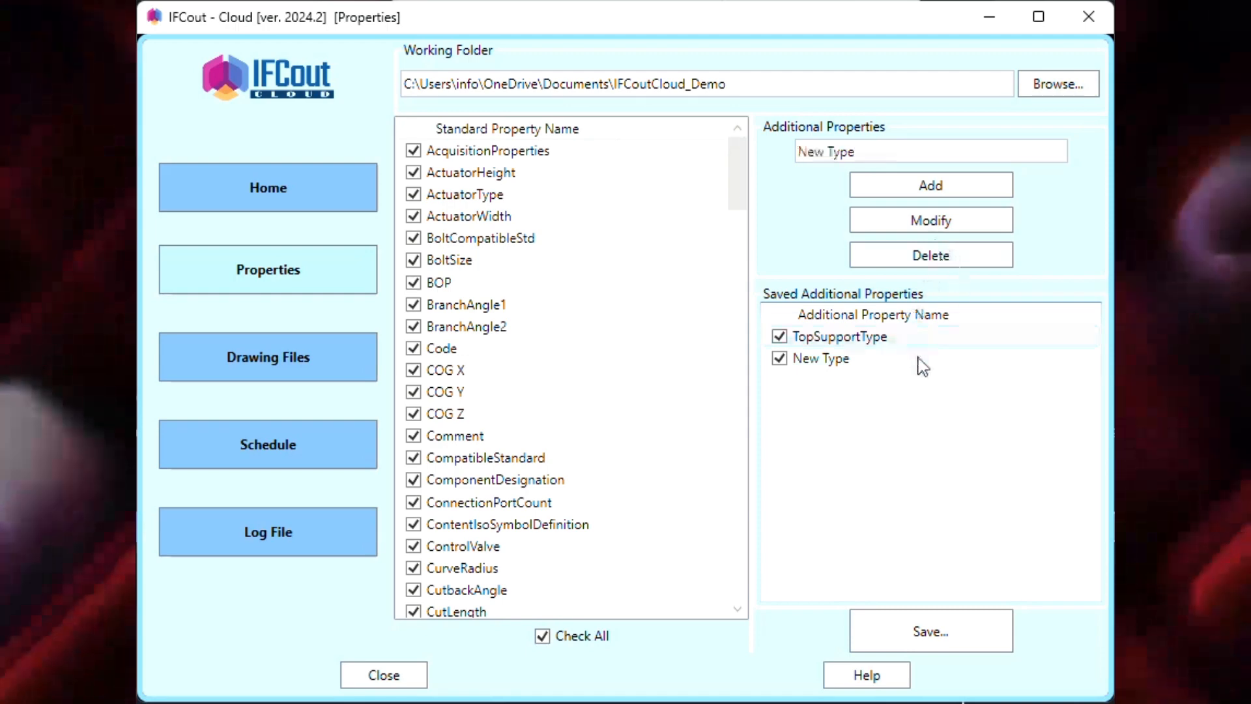
left_click(887, 151)
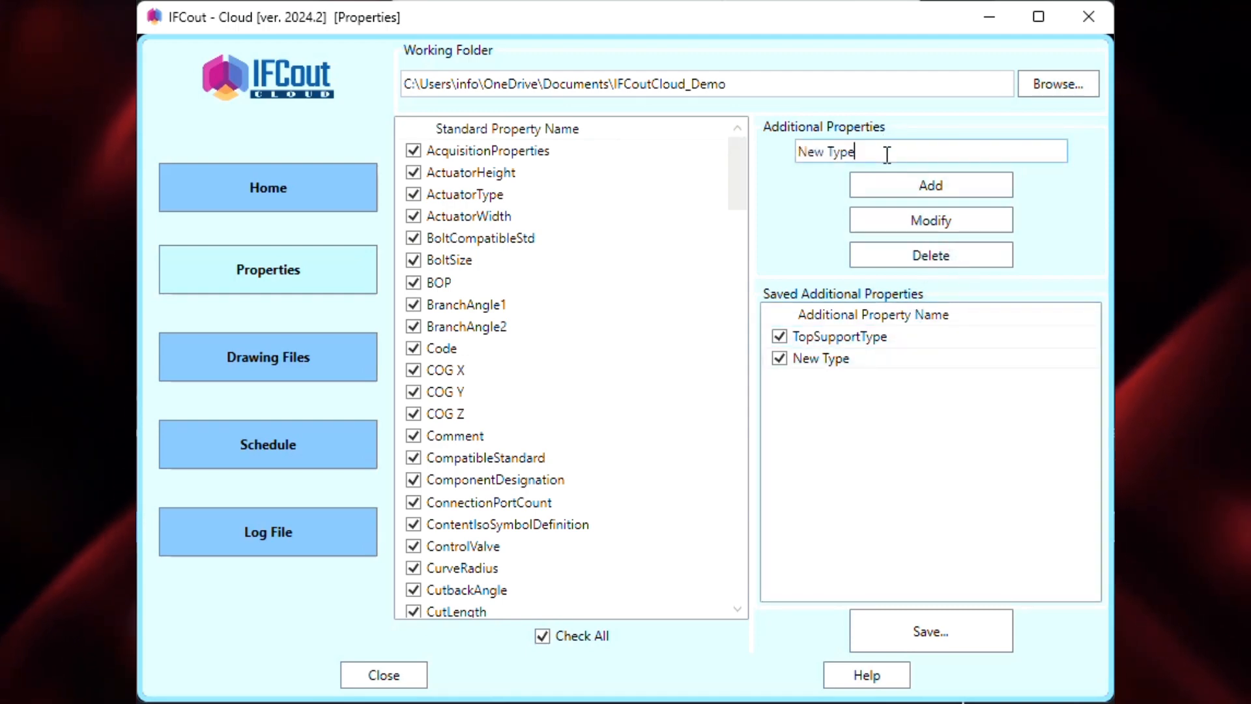
left_click(942, 222)
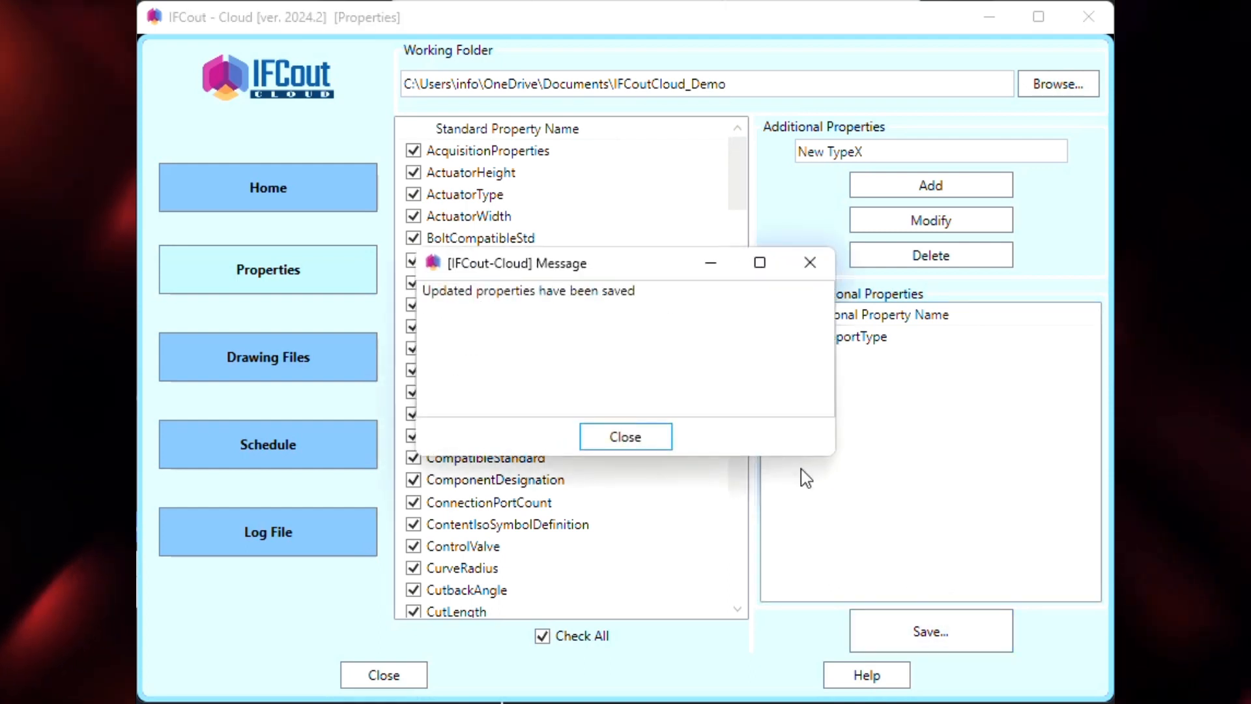
- Dismiss the message about the updated properties and open the Drawing Files page
left_click_drag(651, 293, 433, 287)
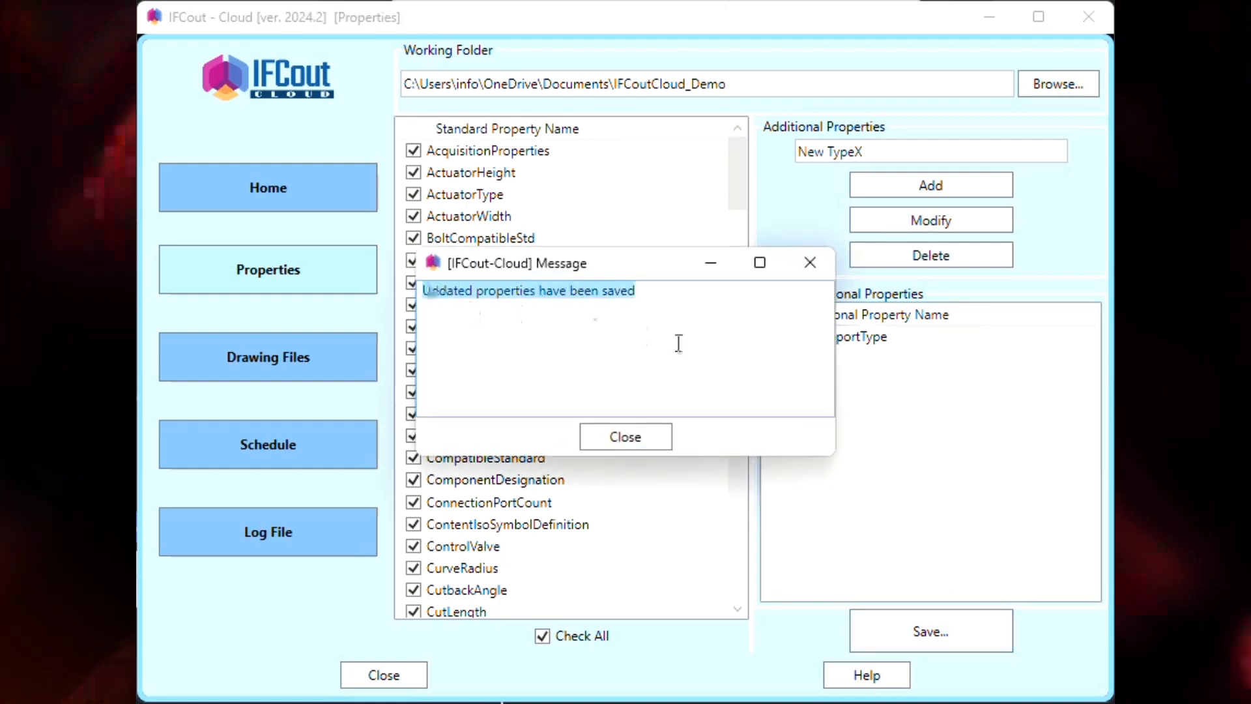
left_click(652, 437)
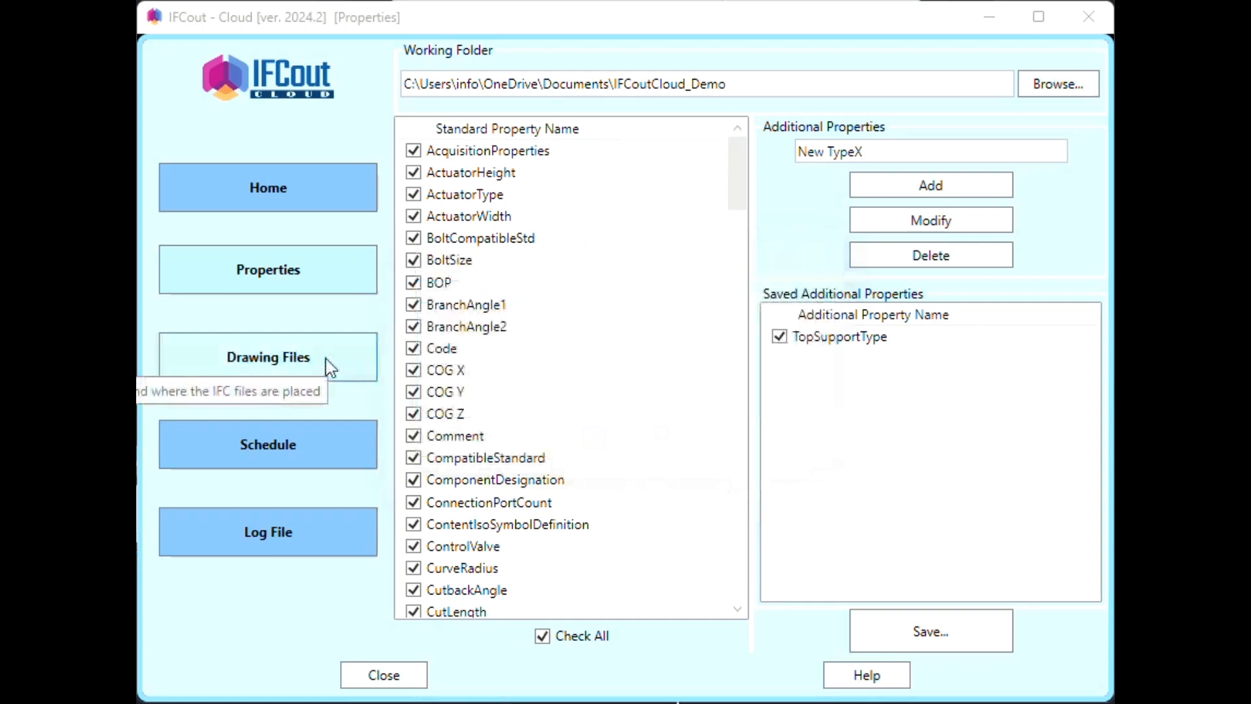
left_click(331, 367)
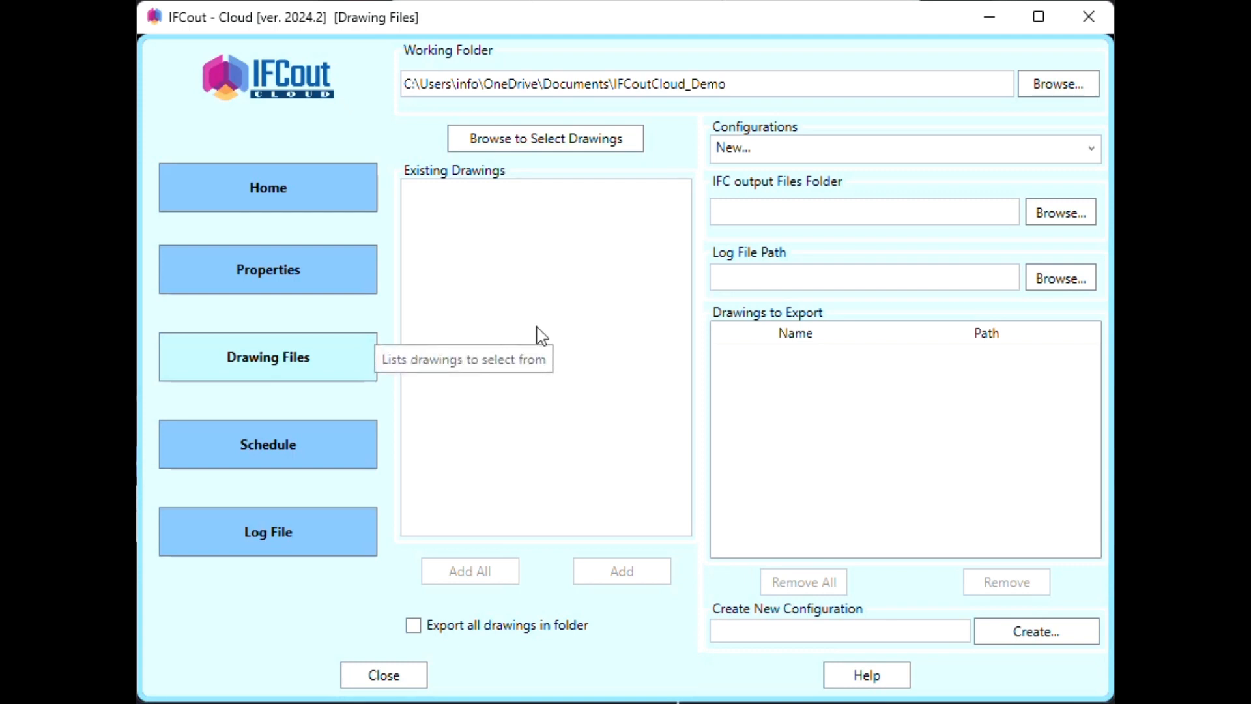
- Load the existing drawings from the Area_1 folder inside Model-Drawings
left_click(566, 139)
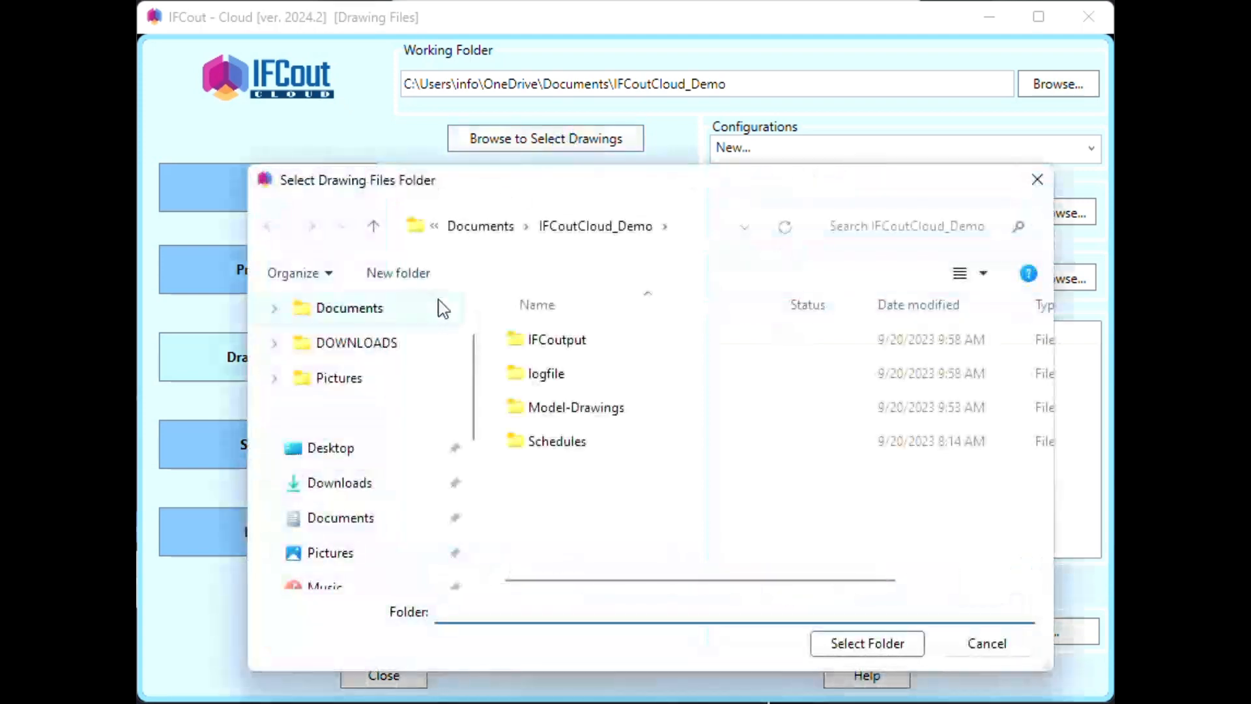
double_click(616, 417)
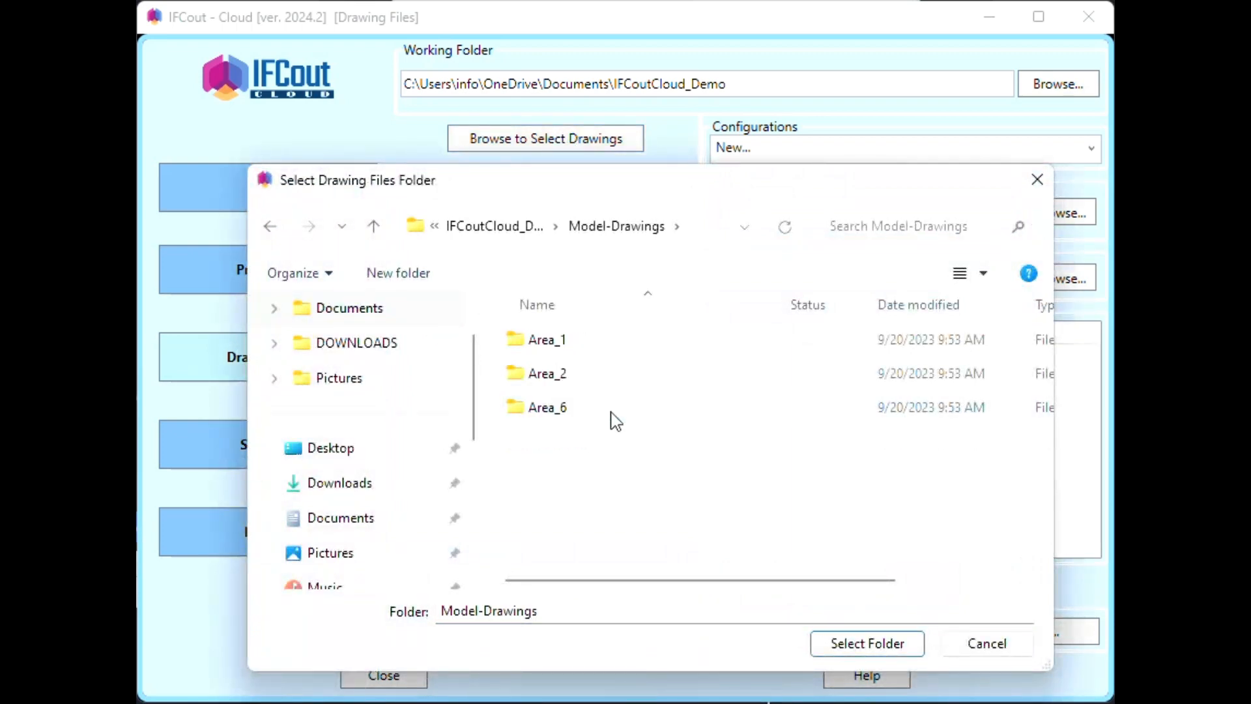
left_click(598, 348)
double_click(598, 349)
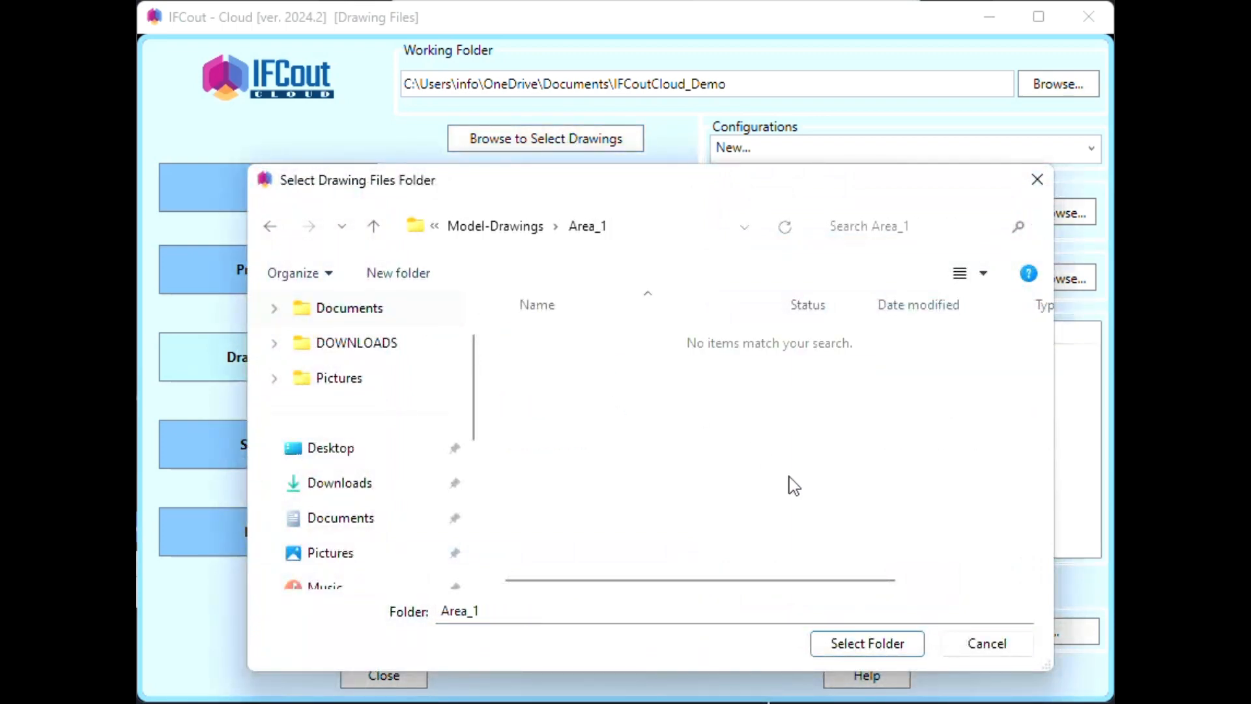
left_click(893, 646)
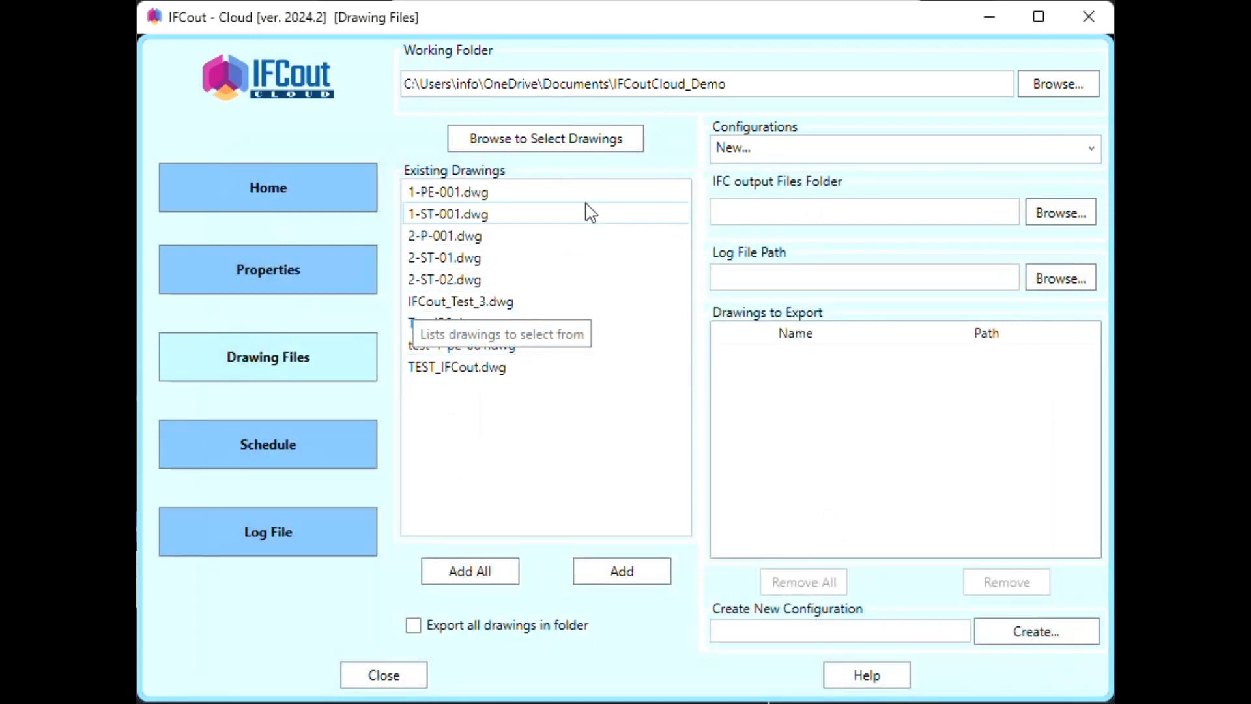
left_click(590, 145)
key("Escape")
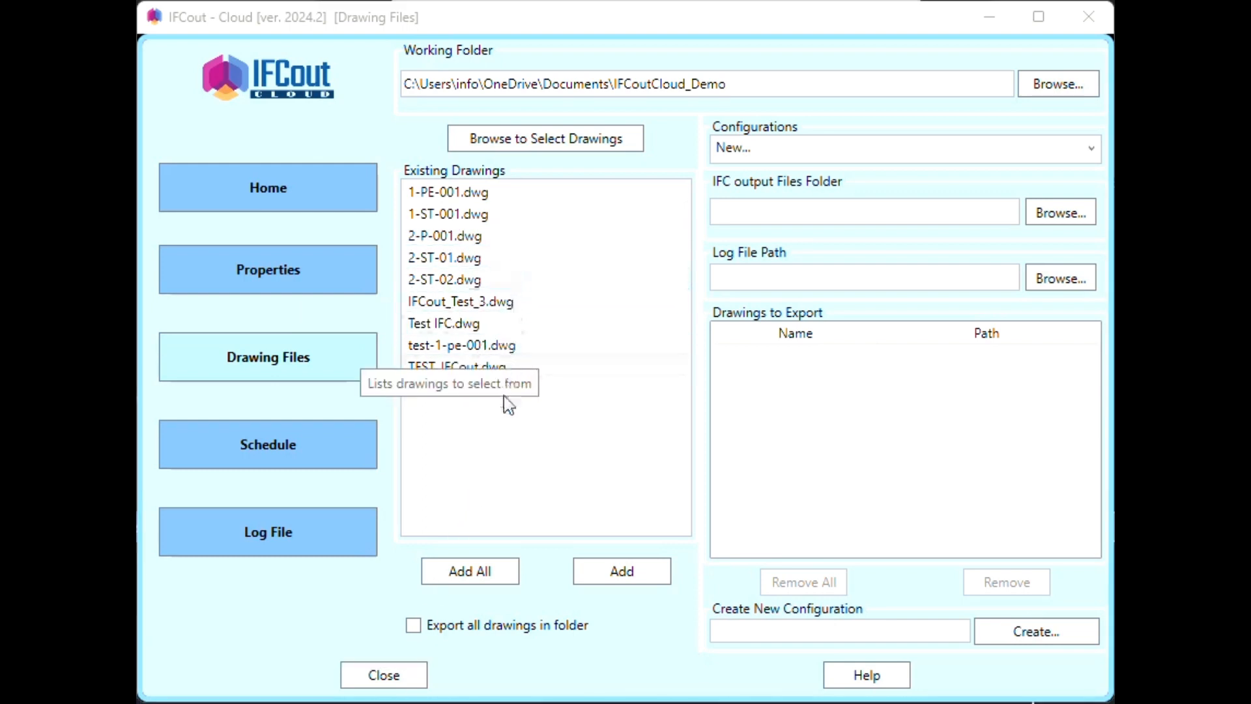
- Add all existing drawings to the list of drawings to export
left_click(483, 579)
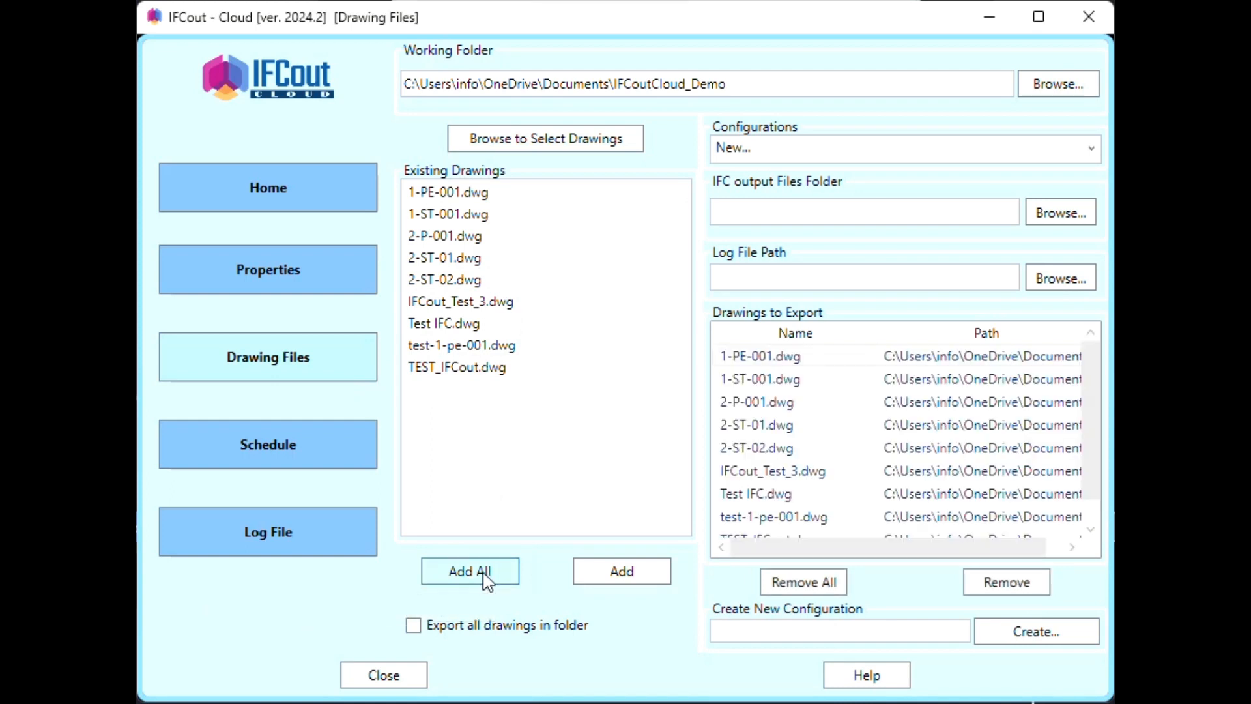
left_click_drag(1085, 374, 1110, 479)
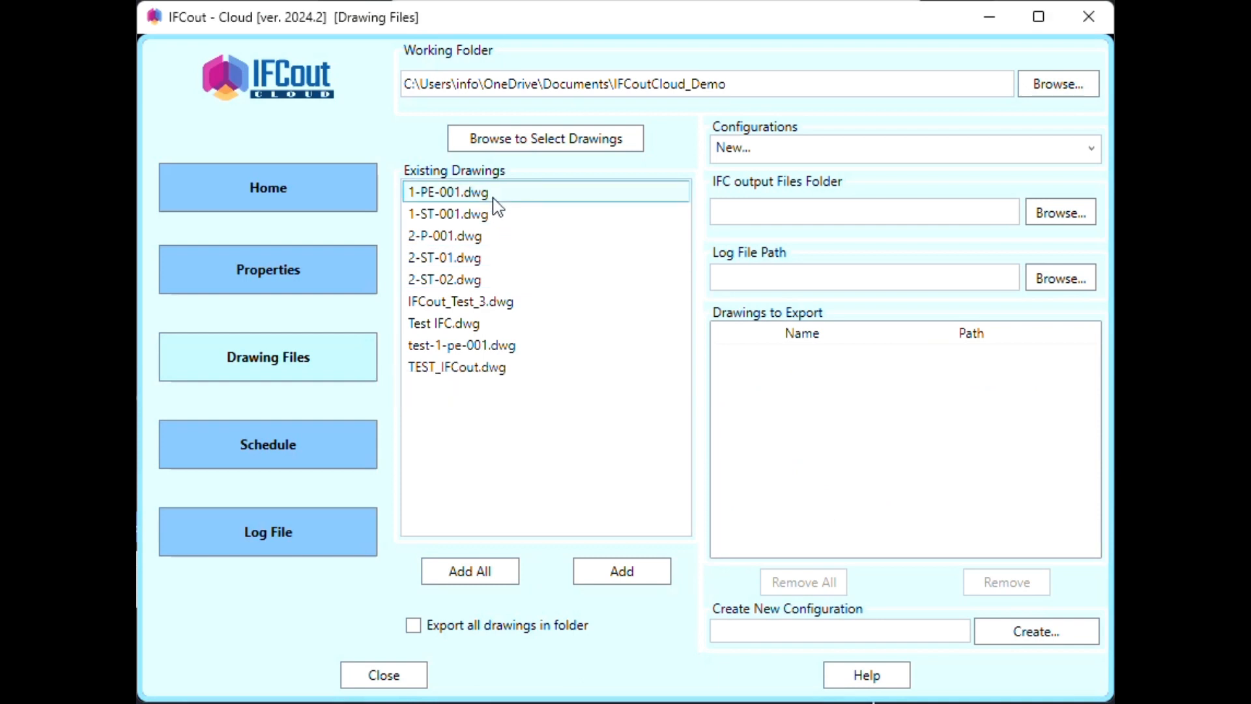
- Add 1-PE-001.dwg, 1-ST-001.dwg, 2-ST-02.dwg and IFCout_Test_3.dwg to the drawings to export
left_click(493, 198)
left_click(492, 214, "ctrl")
left_click(491, 279, "ctrl")
left_click(508, 303, "ctrl")
left_click(610, 571)
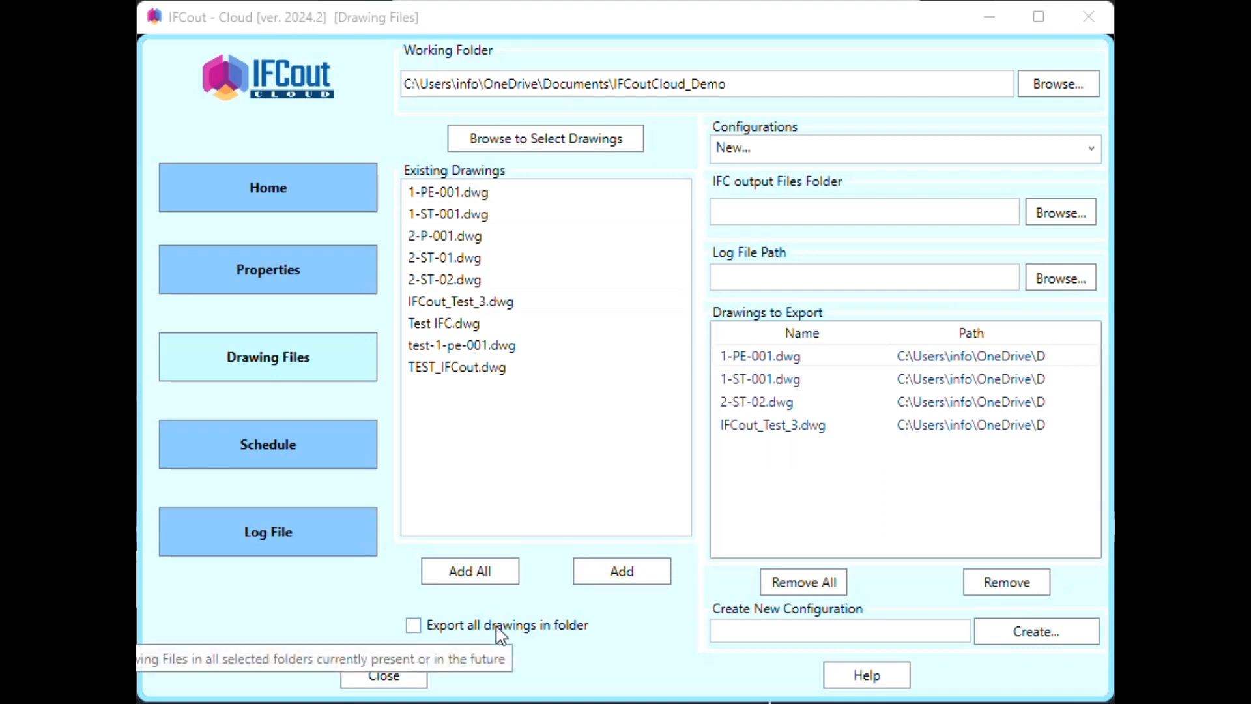
left_click(416, 625)
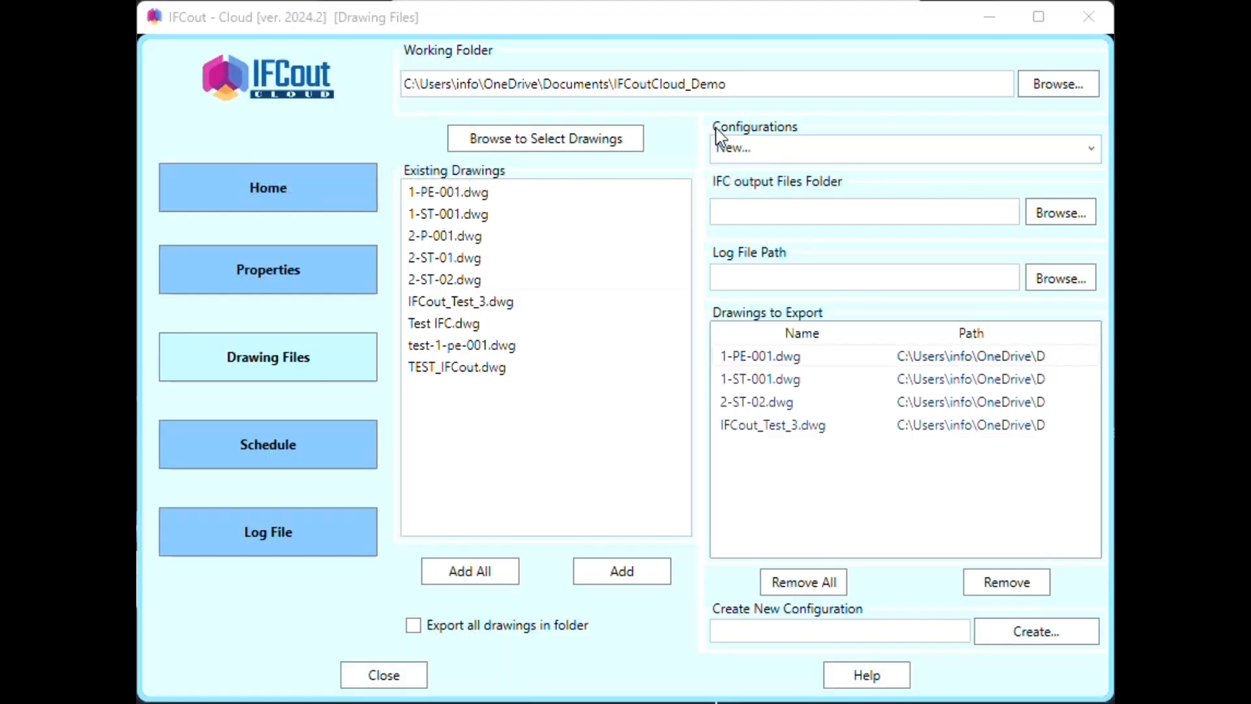
- Keep the configuration selection at New and set the IFC output files folder to IFCoutput inside IFCoutCloud_Demo
left_click(808, 149)
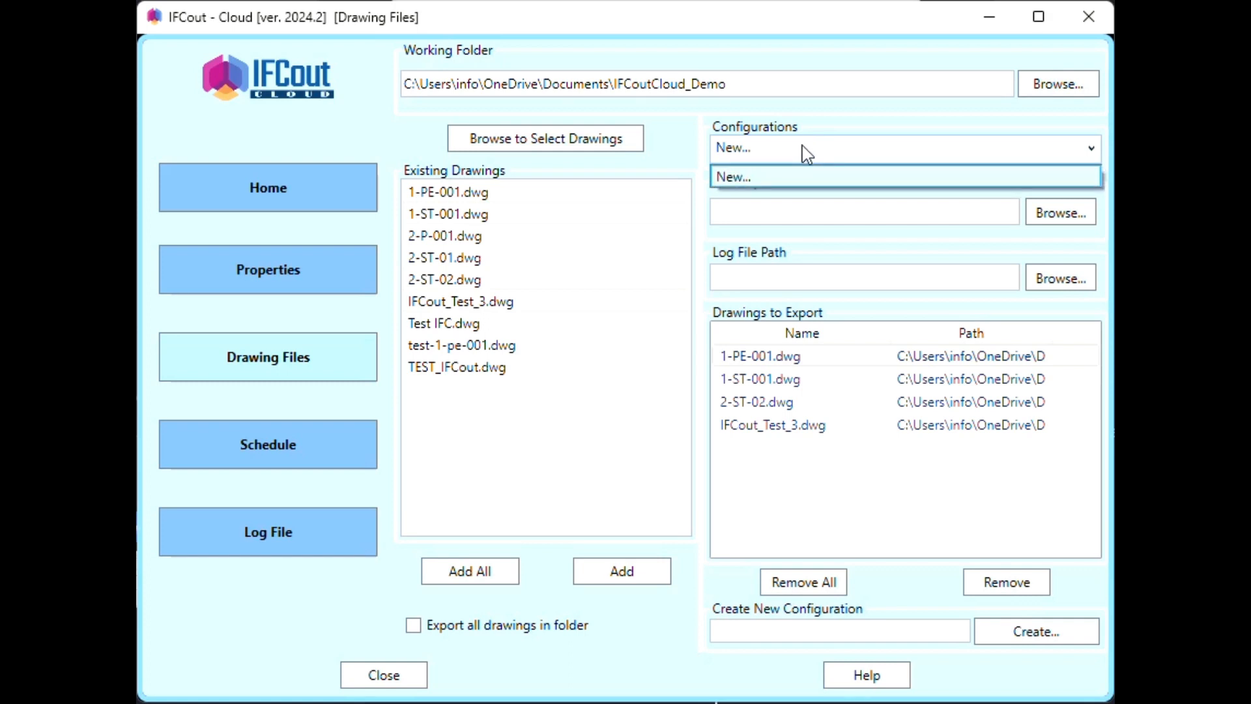
left_click(808, 151)
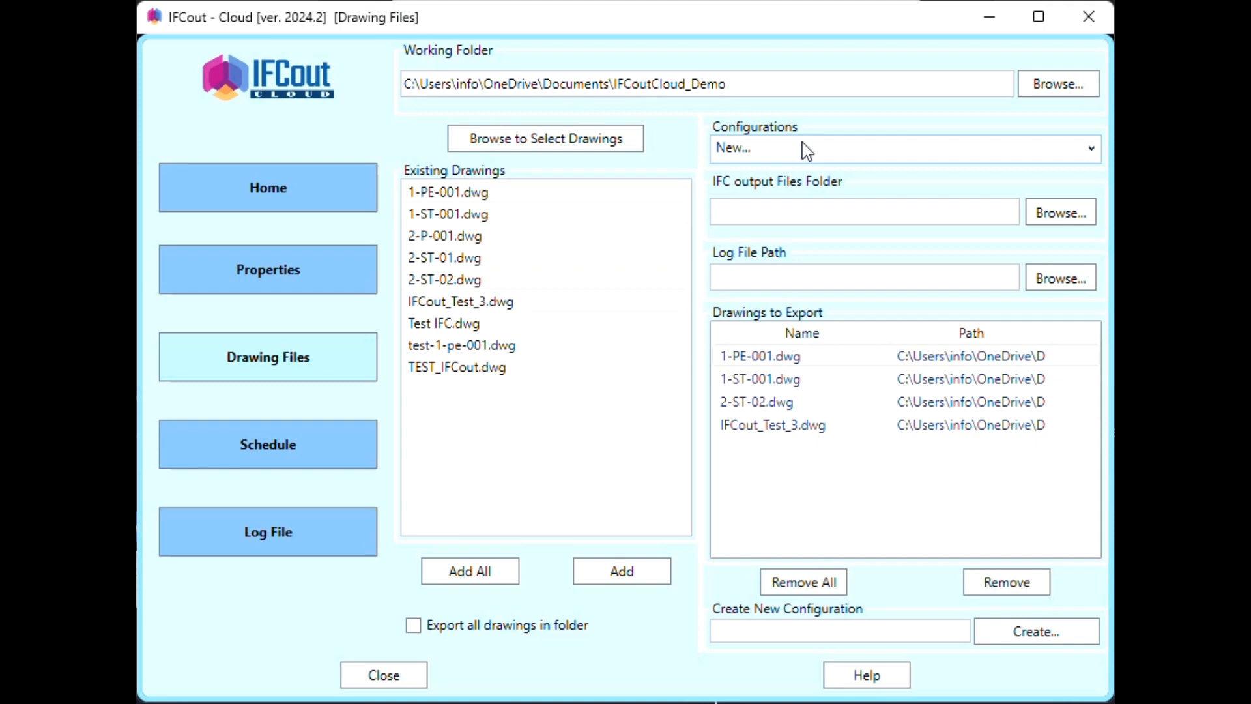
left_click(1059, 213)
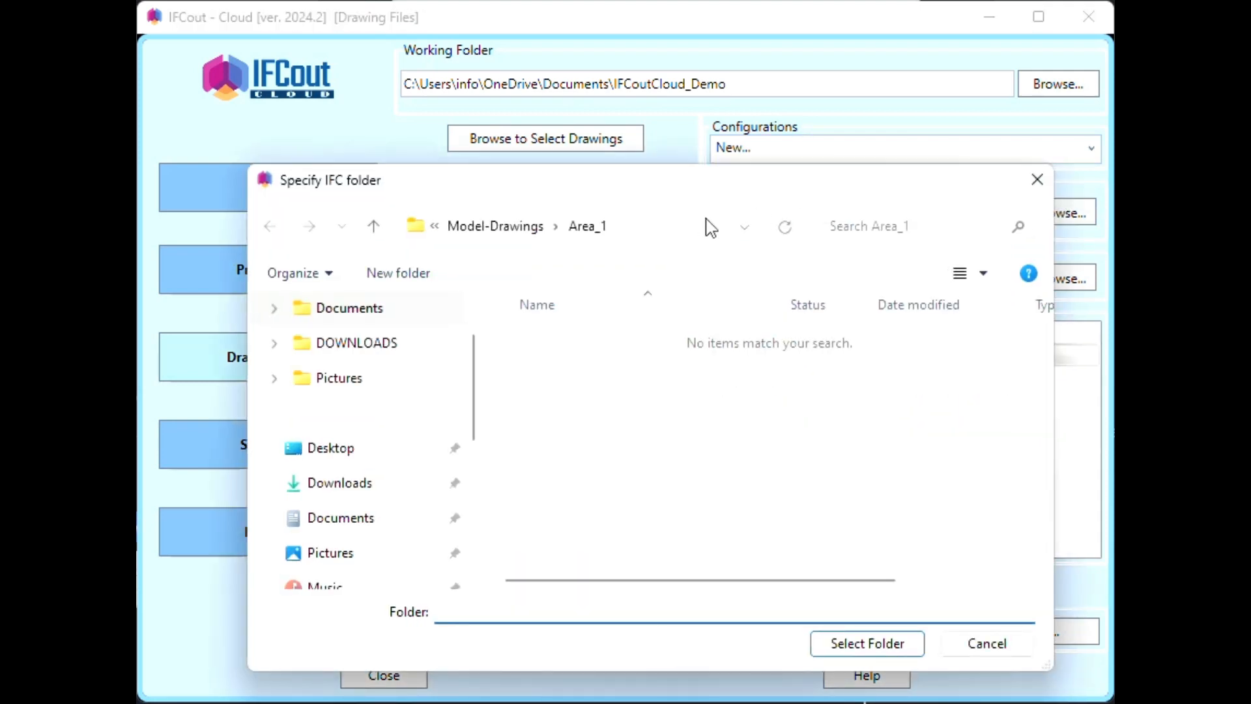
left_click(383, 311)
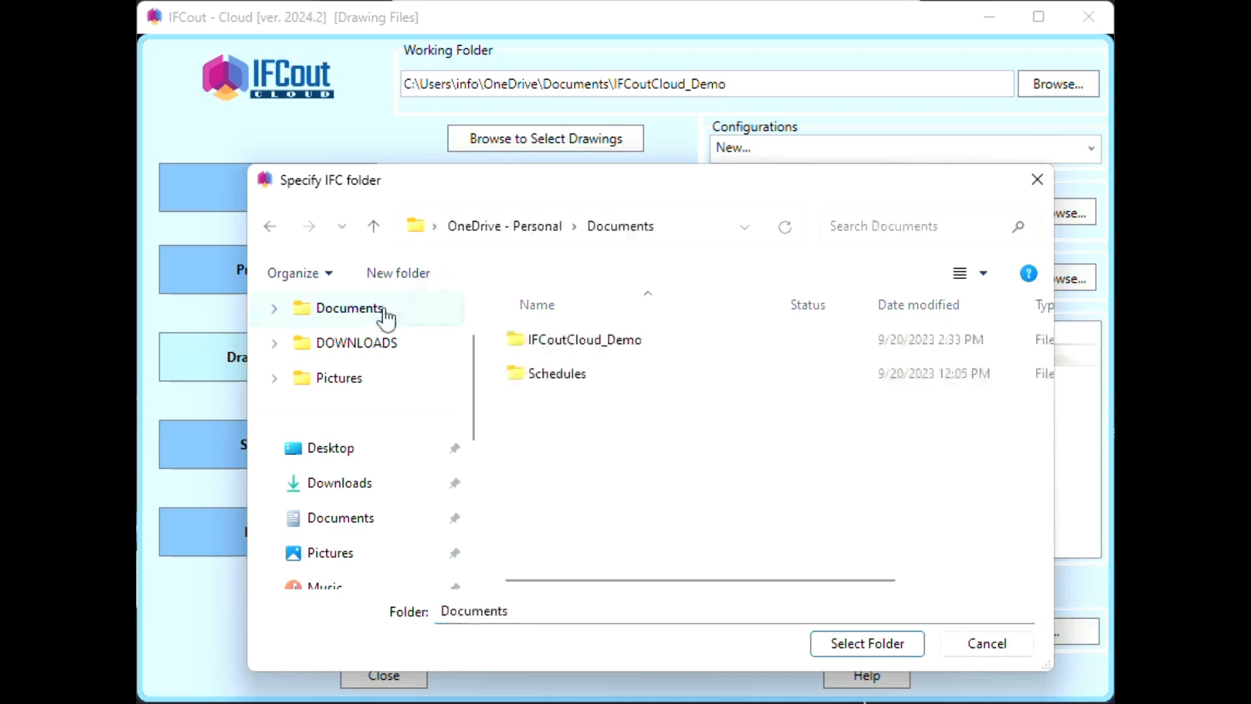
double_click(565, 340)
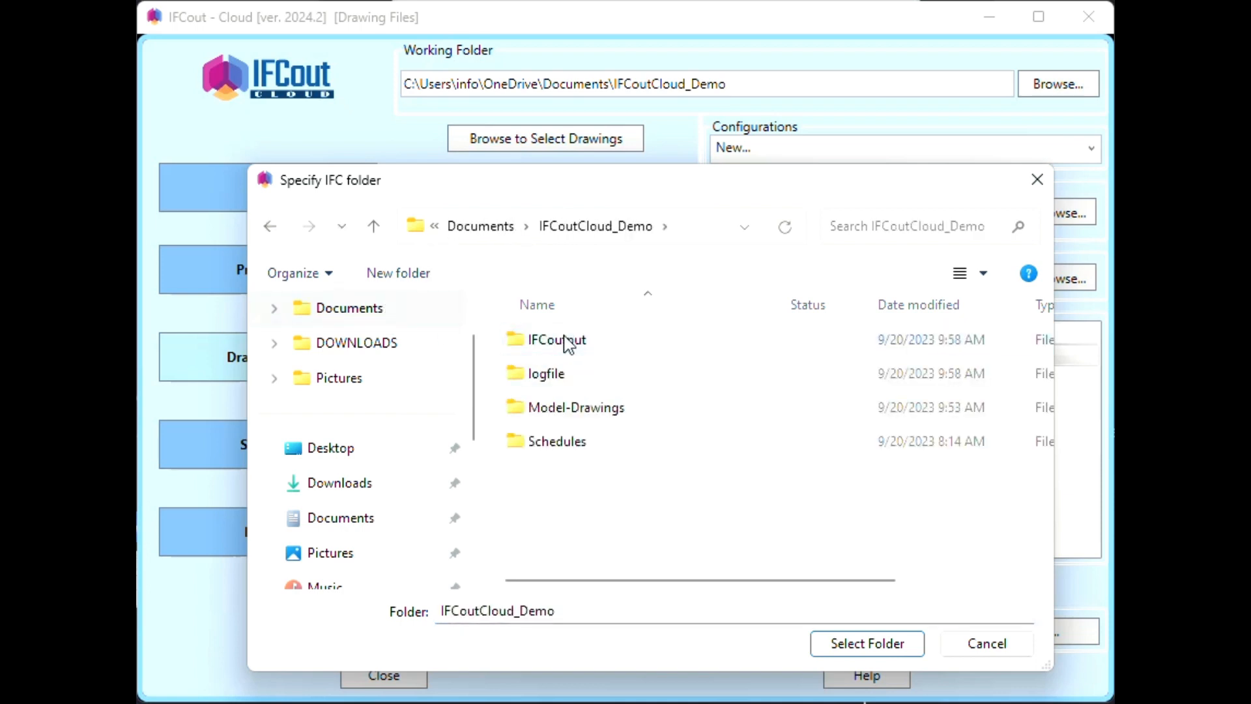
double_click(579, 340)
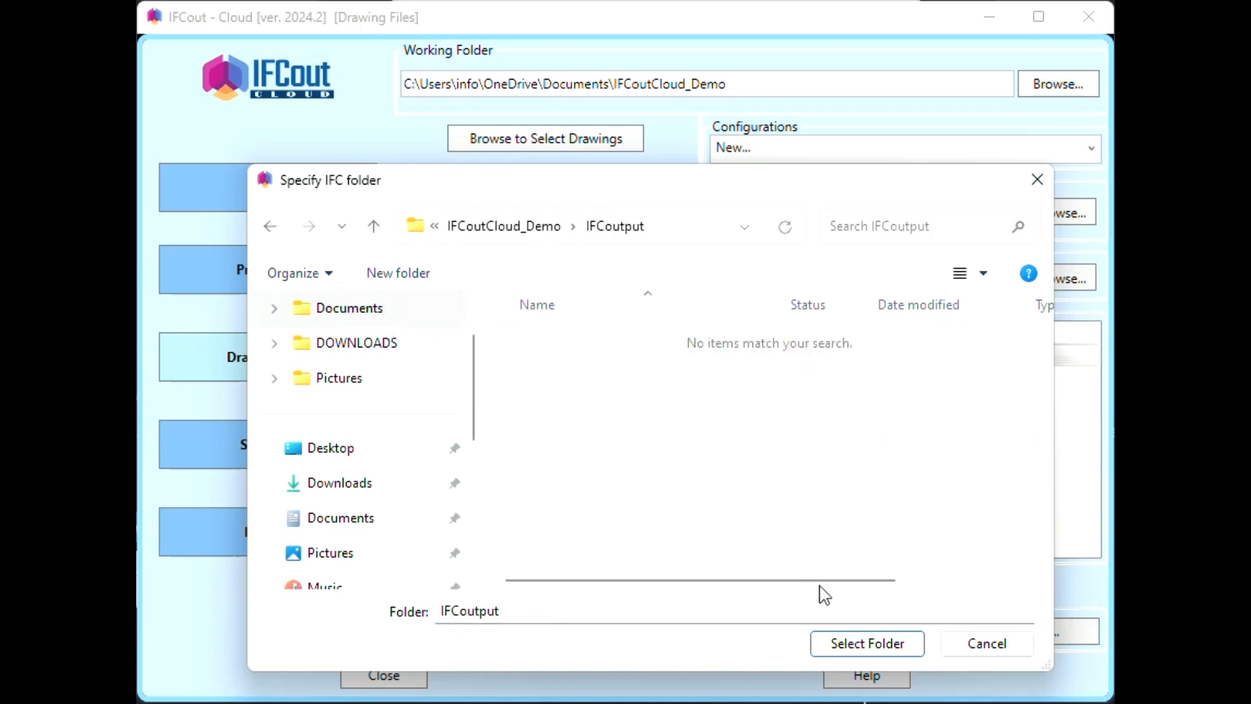
left_click(862, 645)
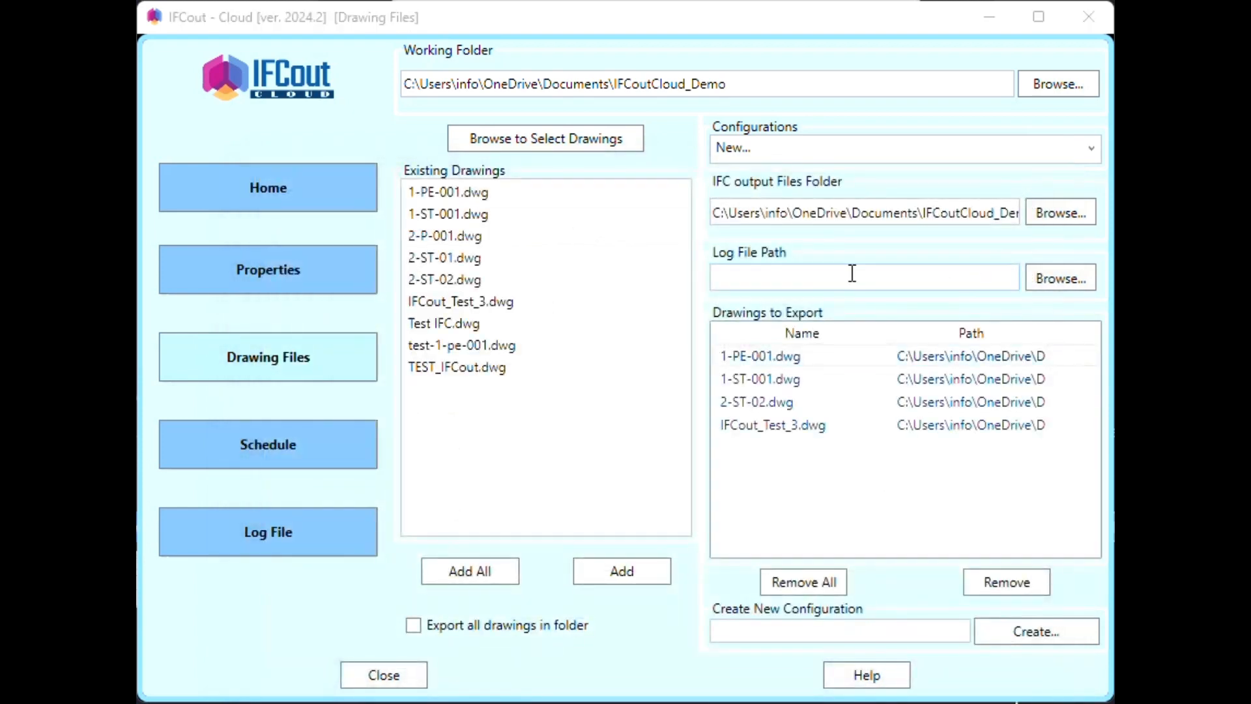
- Set the log file path to the logfile folder inside IFCoutCloud_Demo
left_click(1056, 281)
left_click(1054, 282)
left_click(363, 307)
double_click(611, 347)
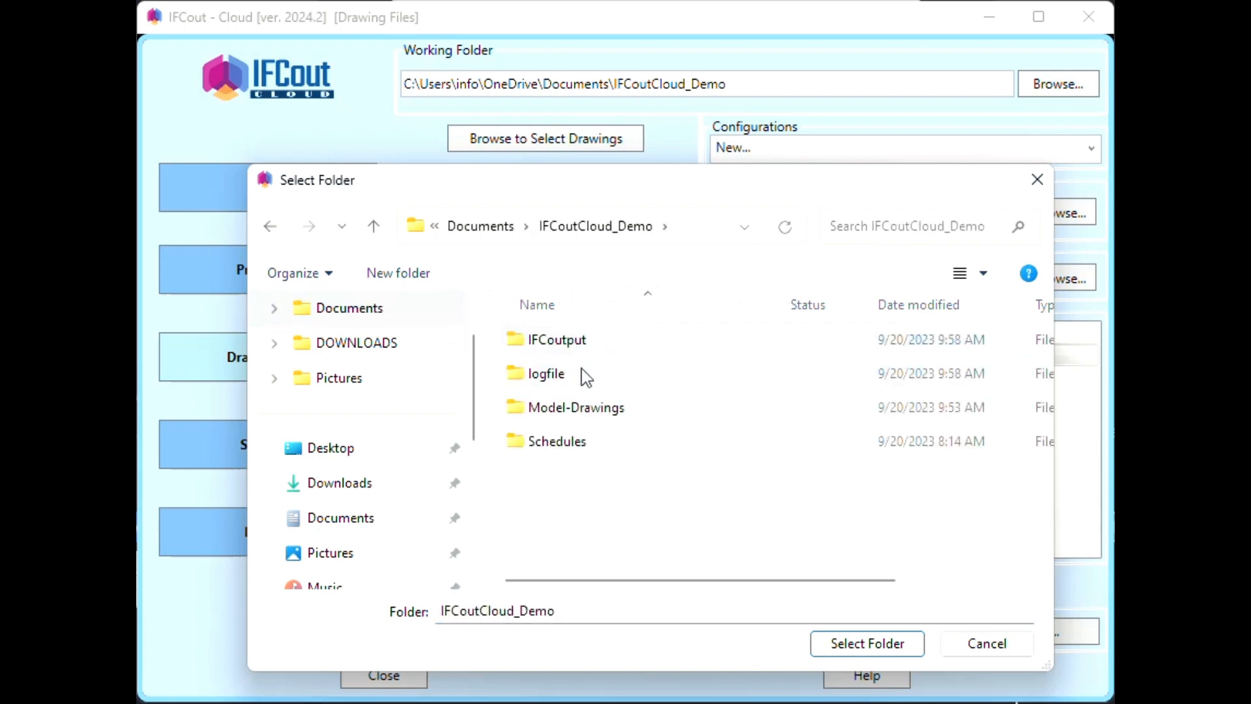
double_click(582, 369)
left_click(869, 643)
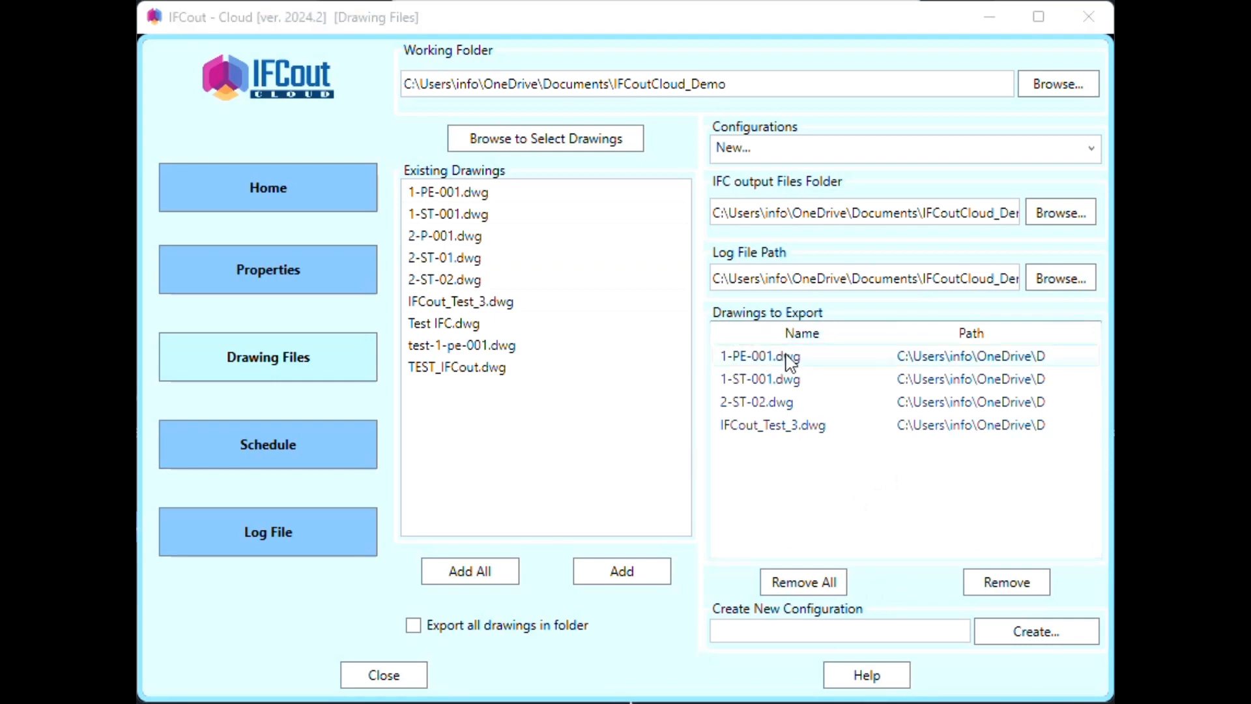
left_click(790, 426)
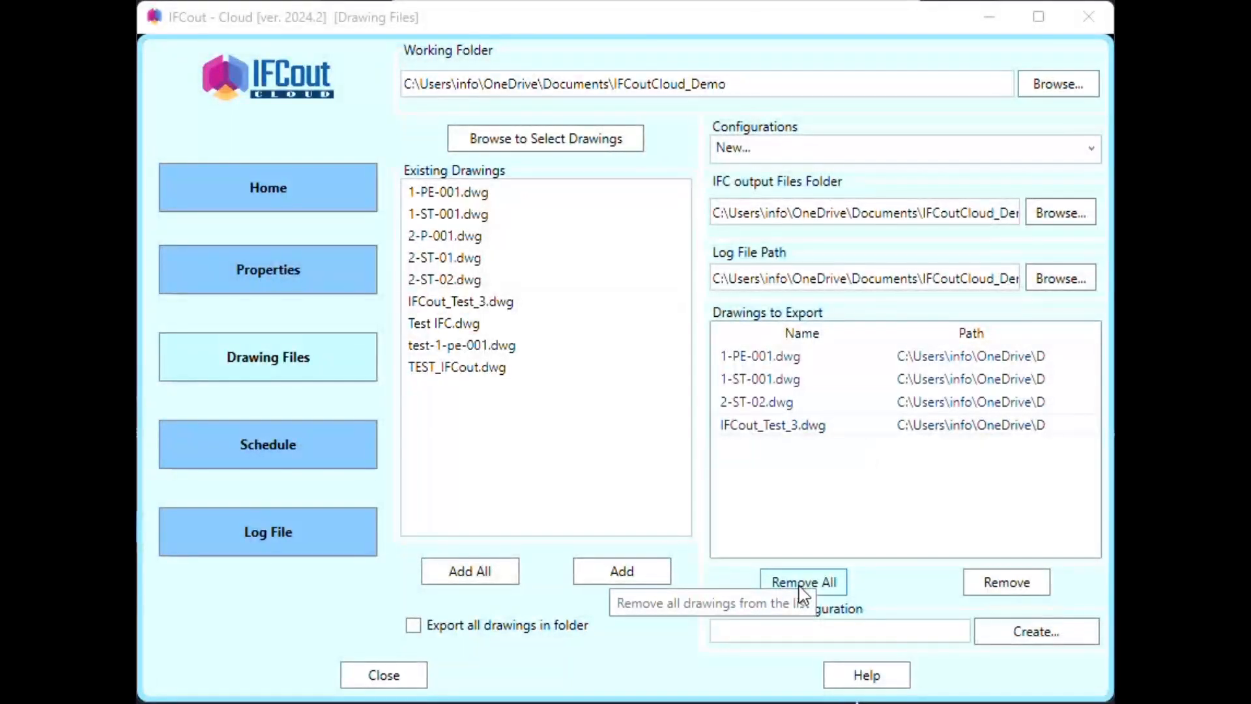
left_click(806, 583)
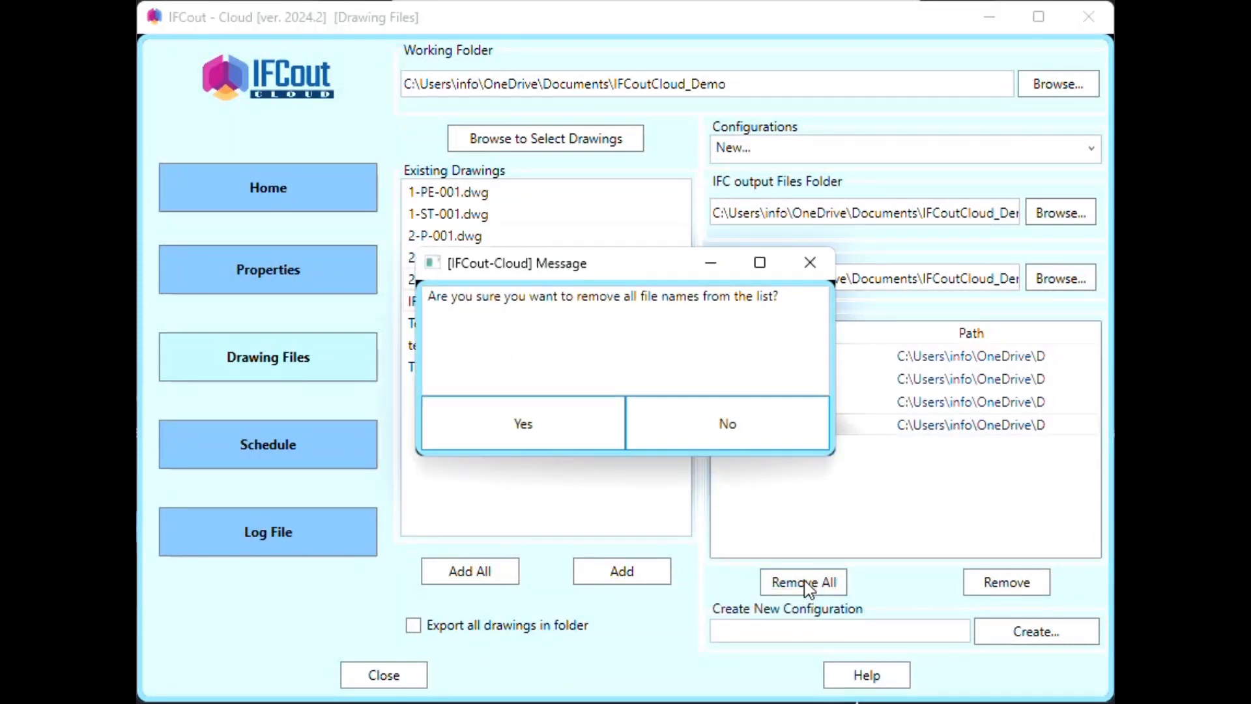
left_click(711, 428)
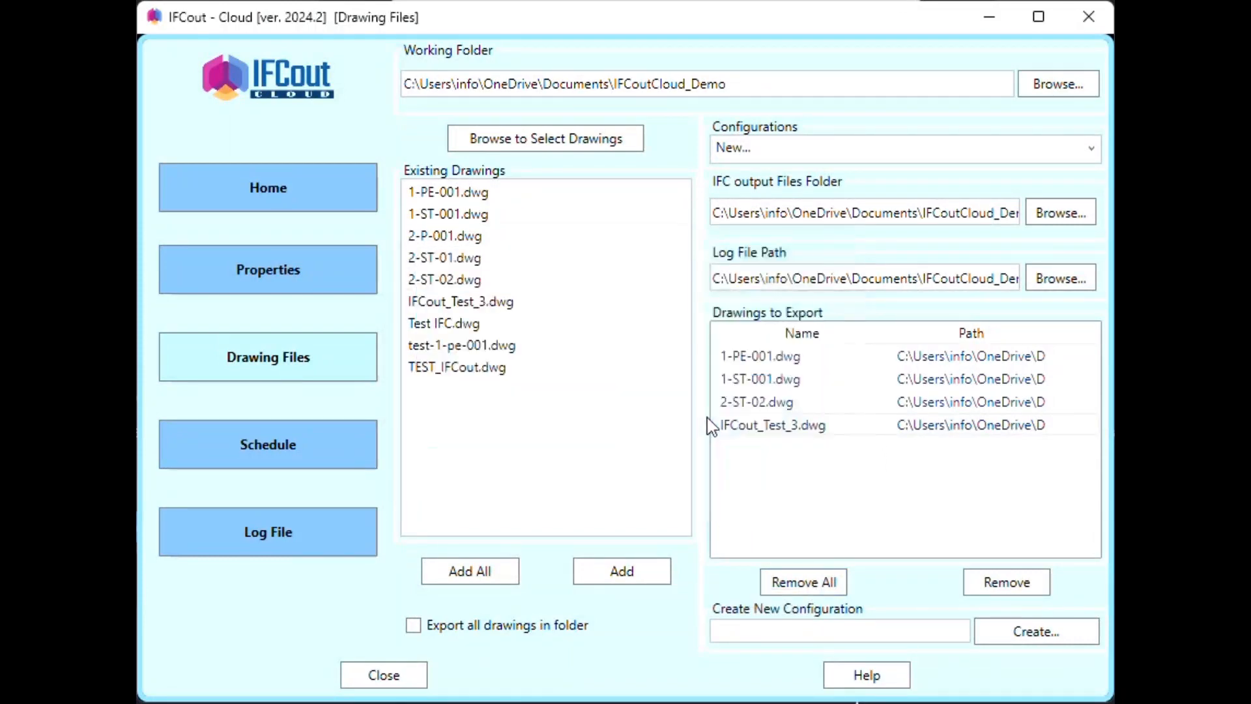
- Remove IFCout_Test_3.dwg from the drawings to export
left_click(851, 425)
left_click(1017, 586)
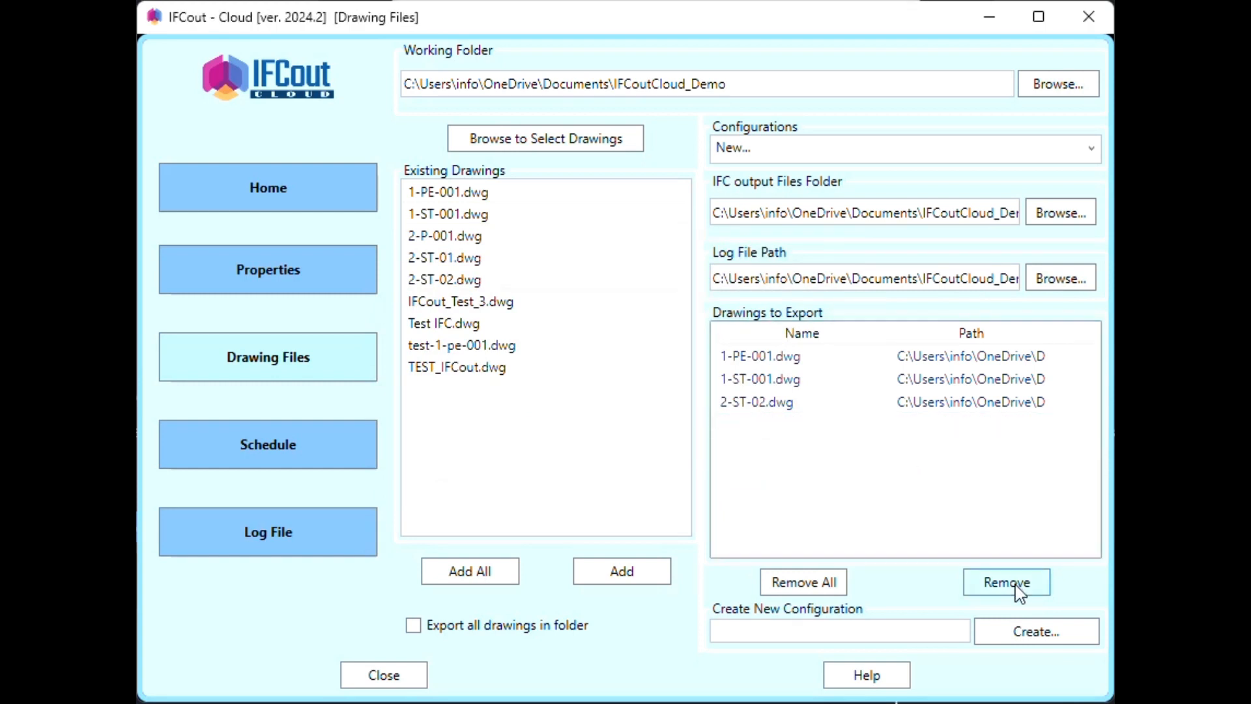
- Create a new configuration named DEMO from the current export settings and dismiss the message
left_click(771, 630)
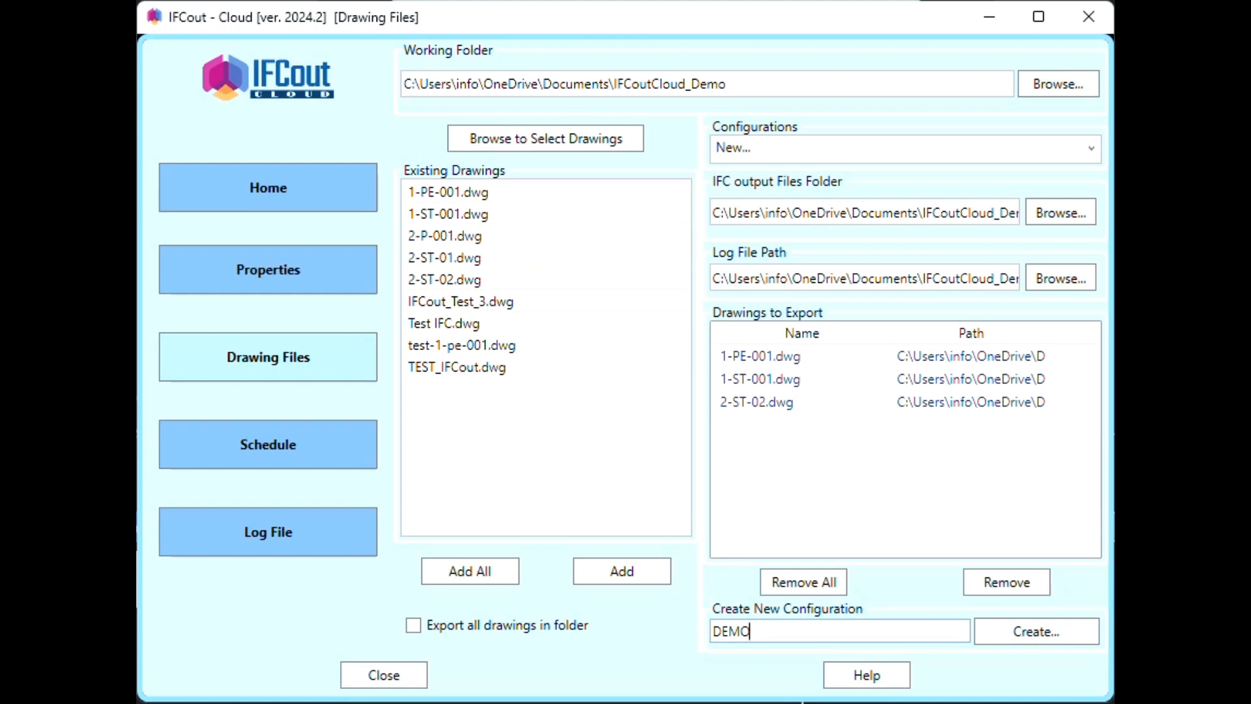
left_click(1049, 634)
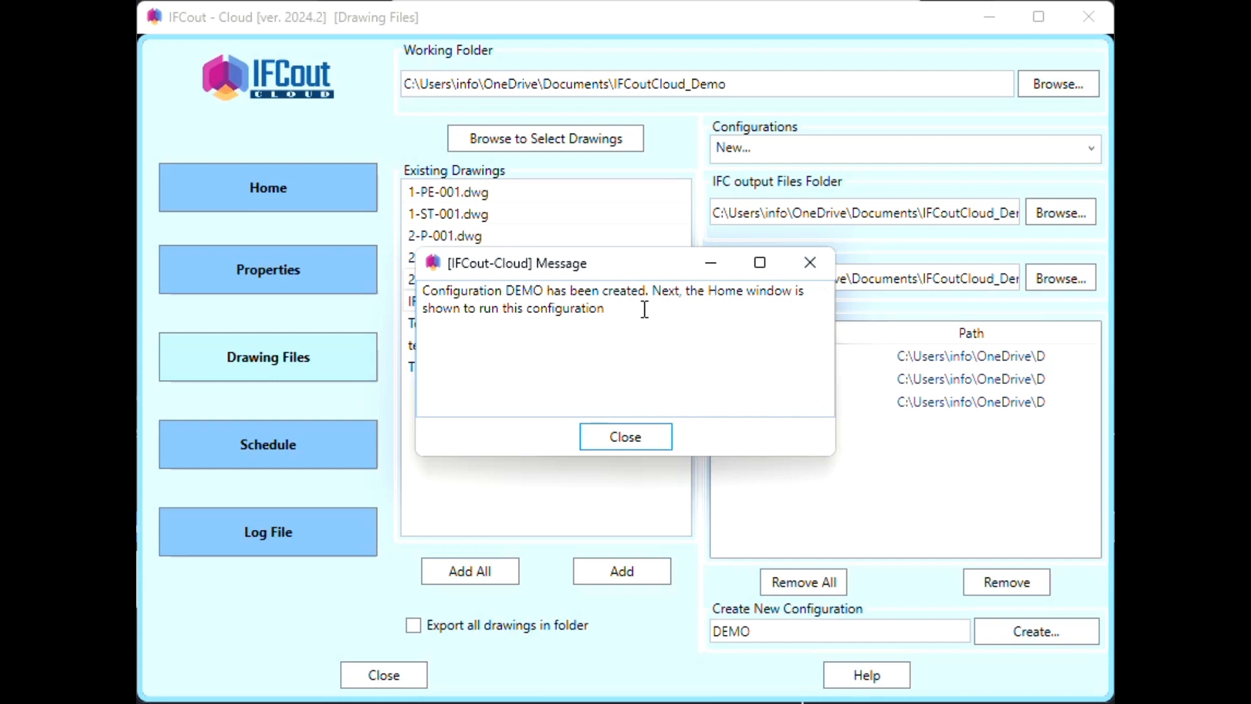
left_click(638, 436)
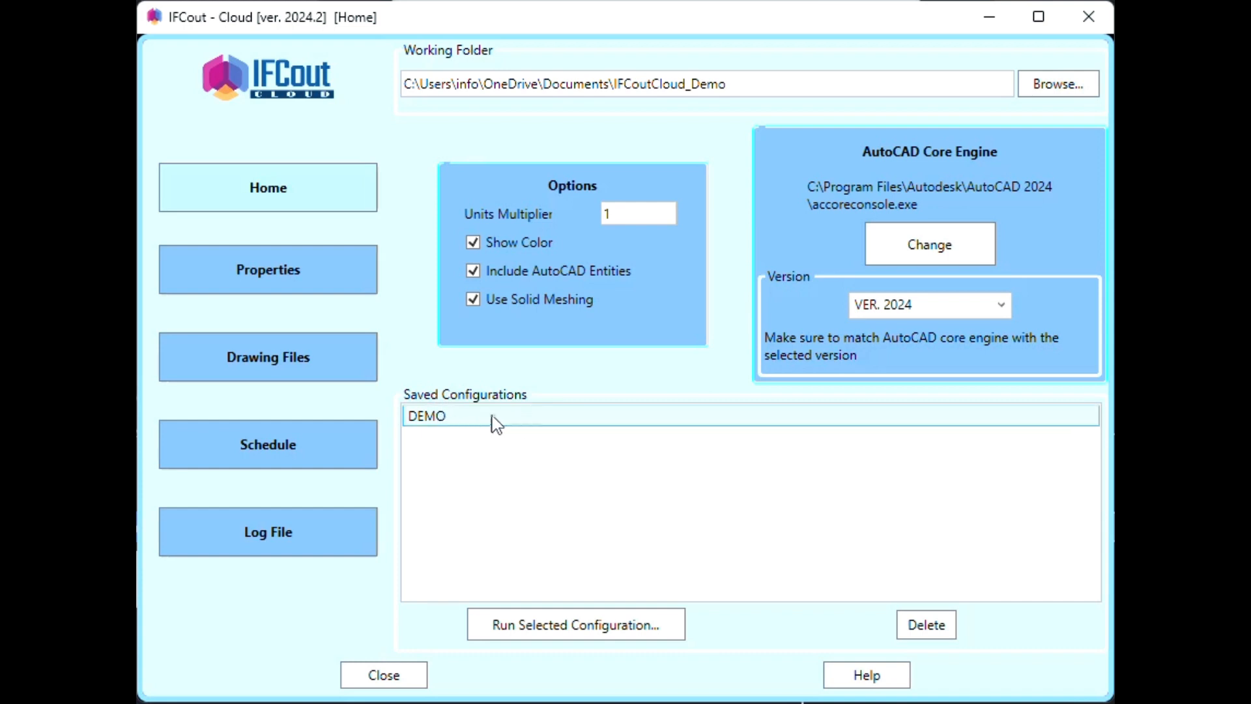
- Add 2-P-001.dwg to the drawings of the saved DEMO configuration and save the modified configuration
left_click(280, 366)
left_click(834, 150)
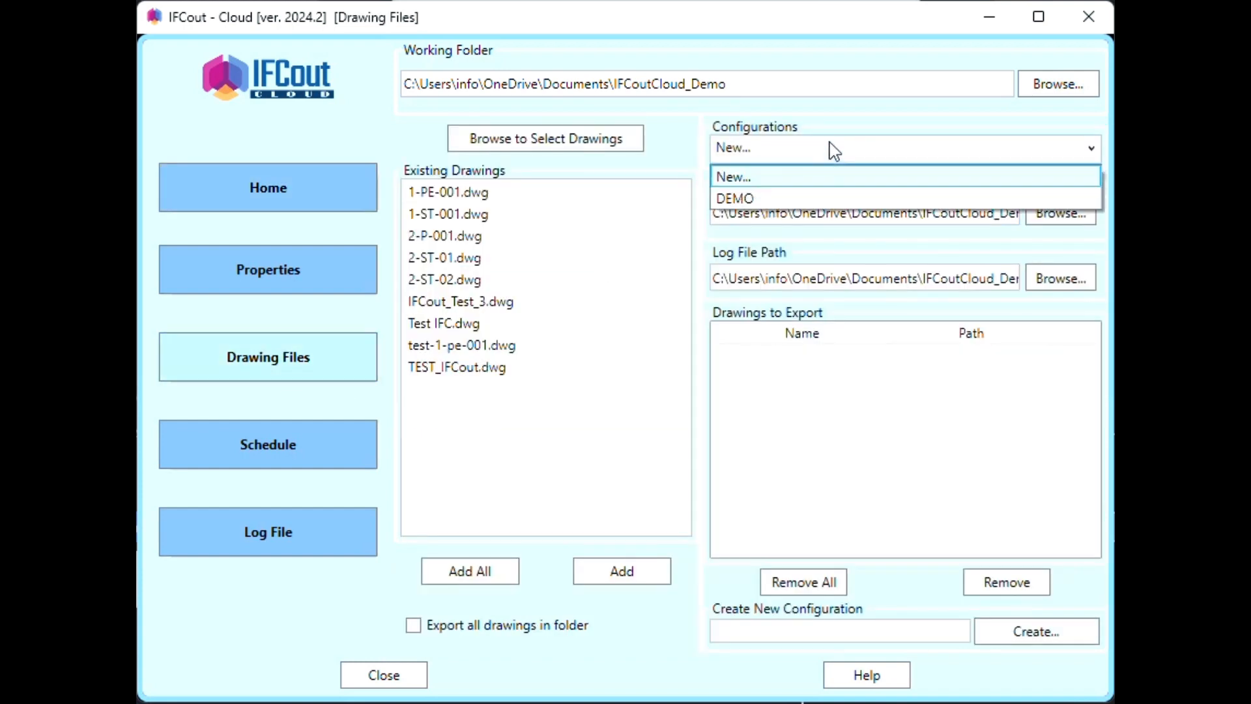
left_click(763, 198)
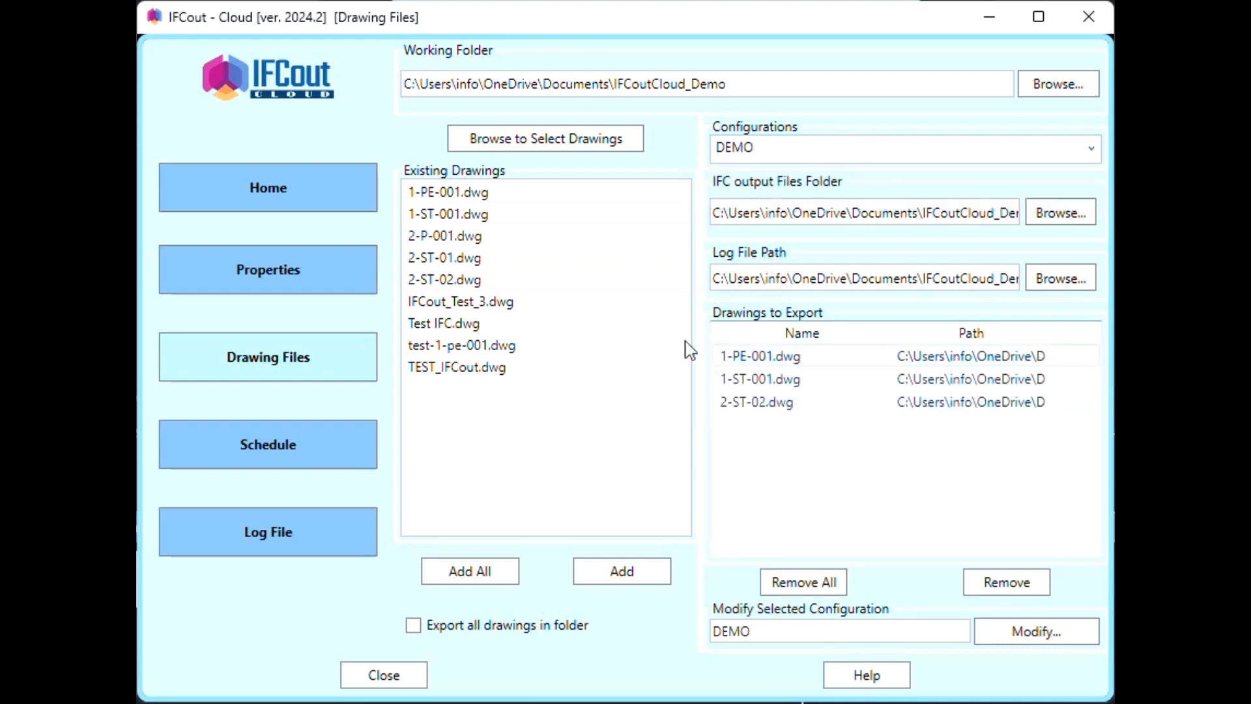
left_click(460, 235)
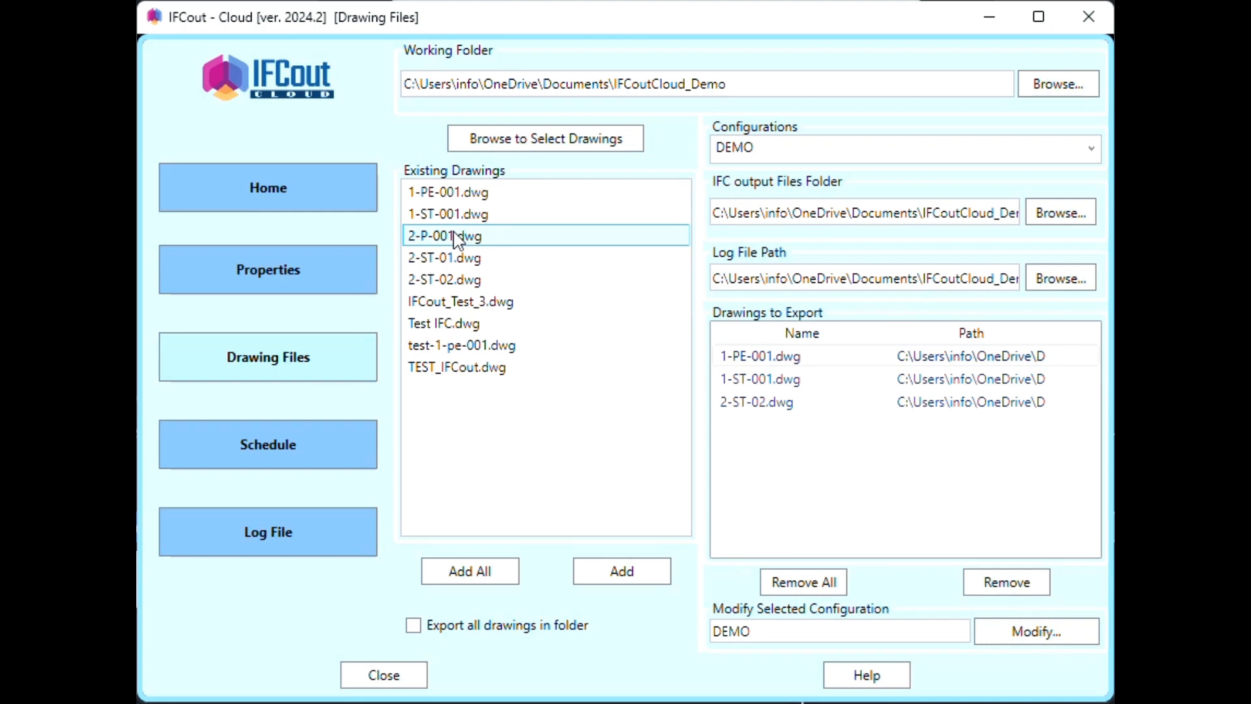
left_click(633, 581)
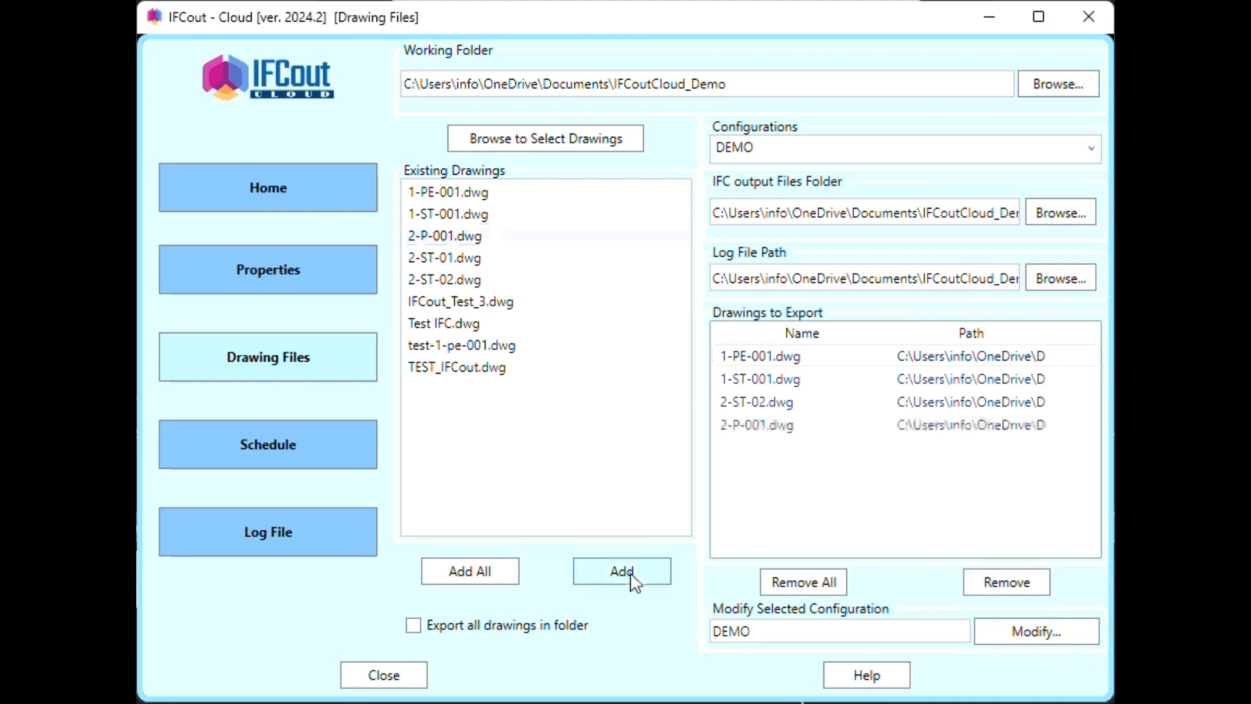
left_click(1036, 639)
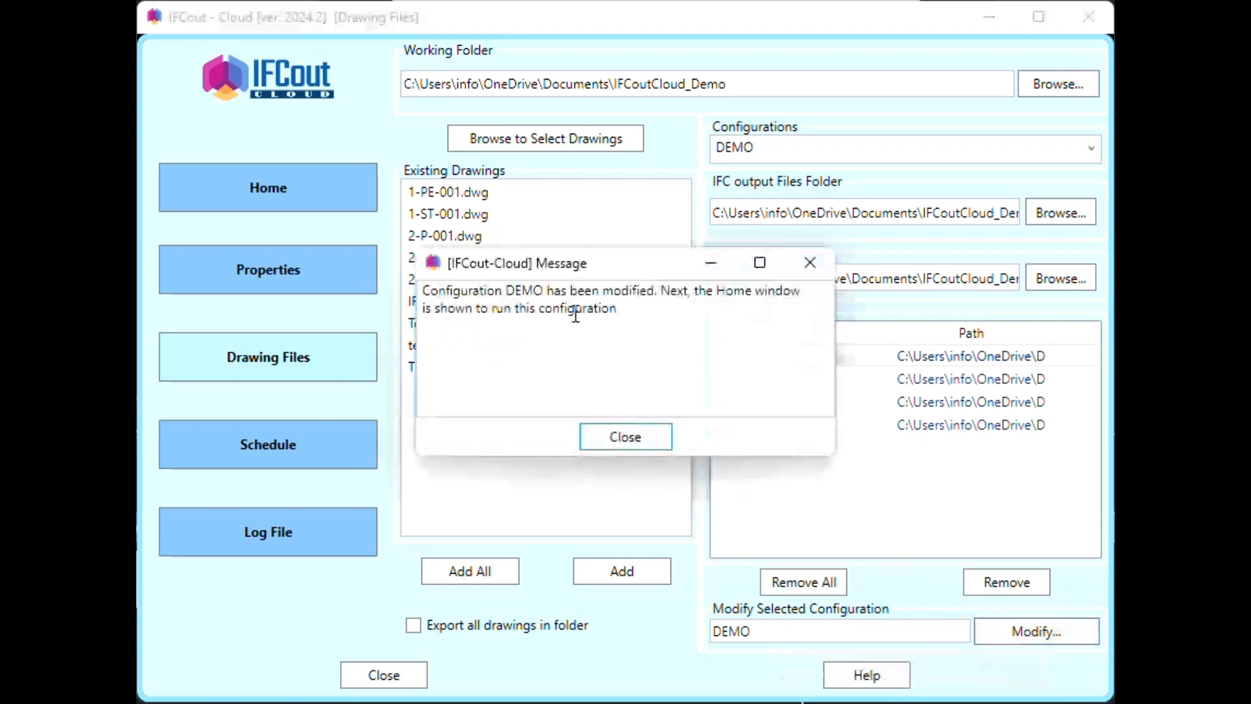
left_click(635, 445)
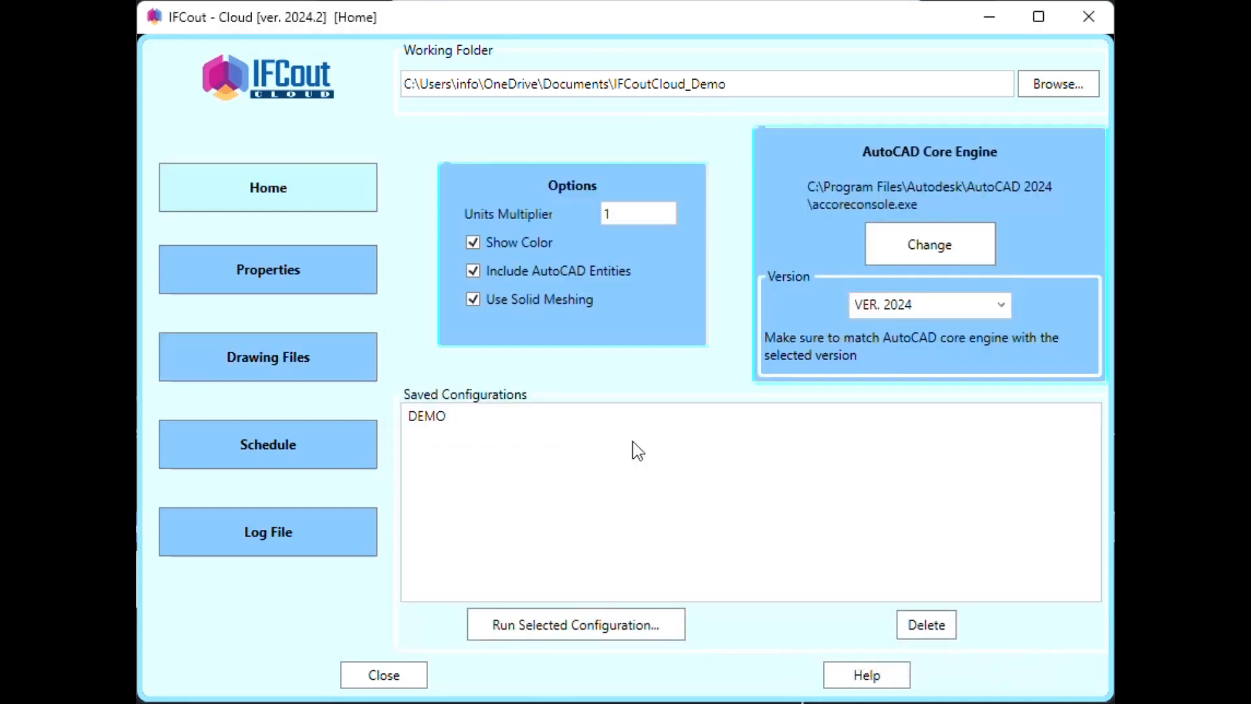
- Run the saved DEMO configuration and widen the processing window to view the components and drawings
left_click(441, 420)
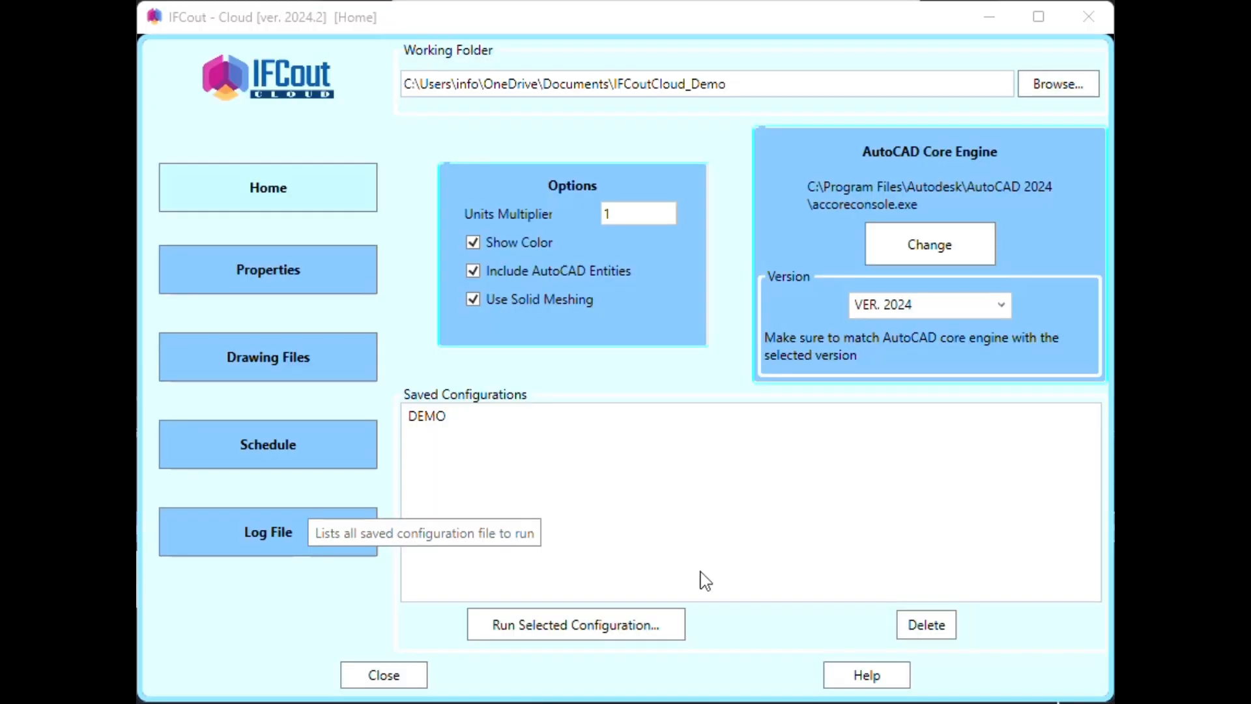
left_click(620, 629)
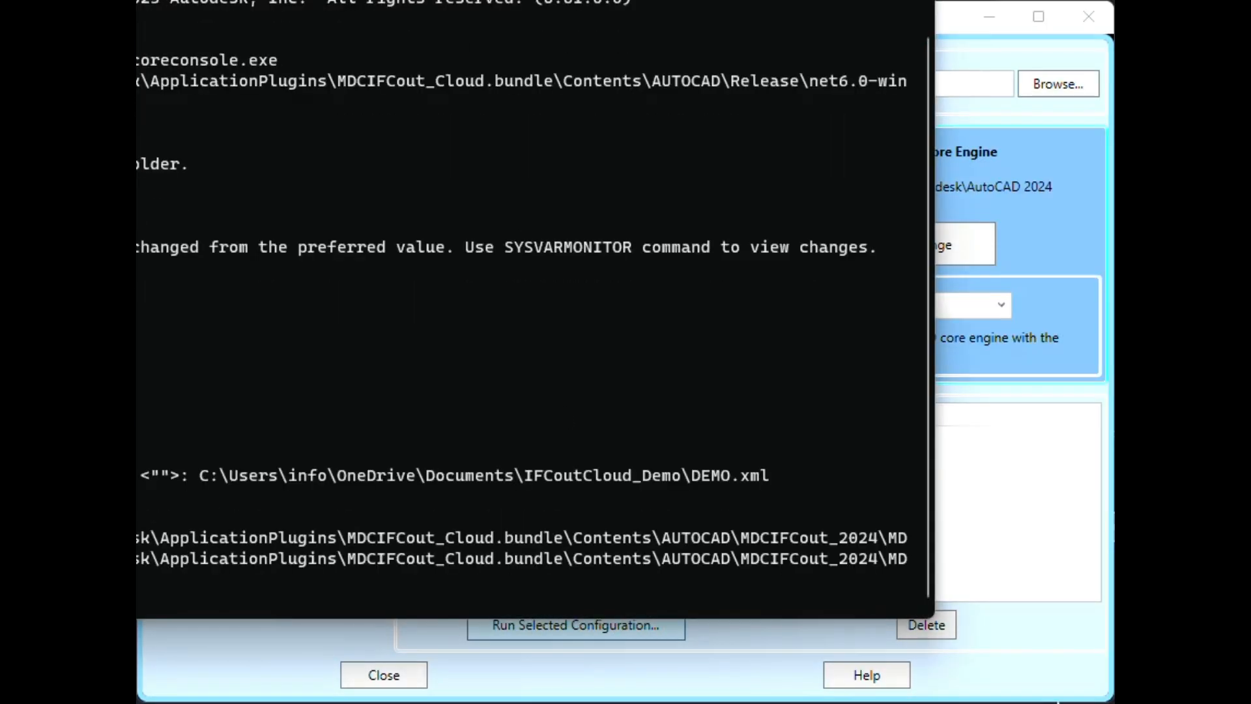
left_click_drag(141, 3, 609, 61)
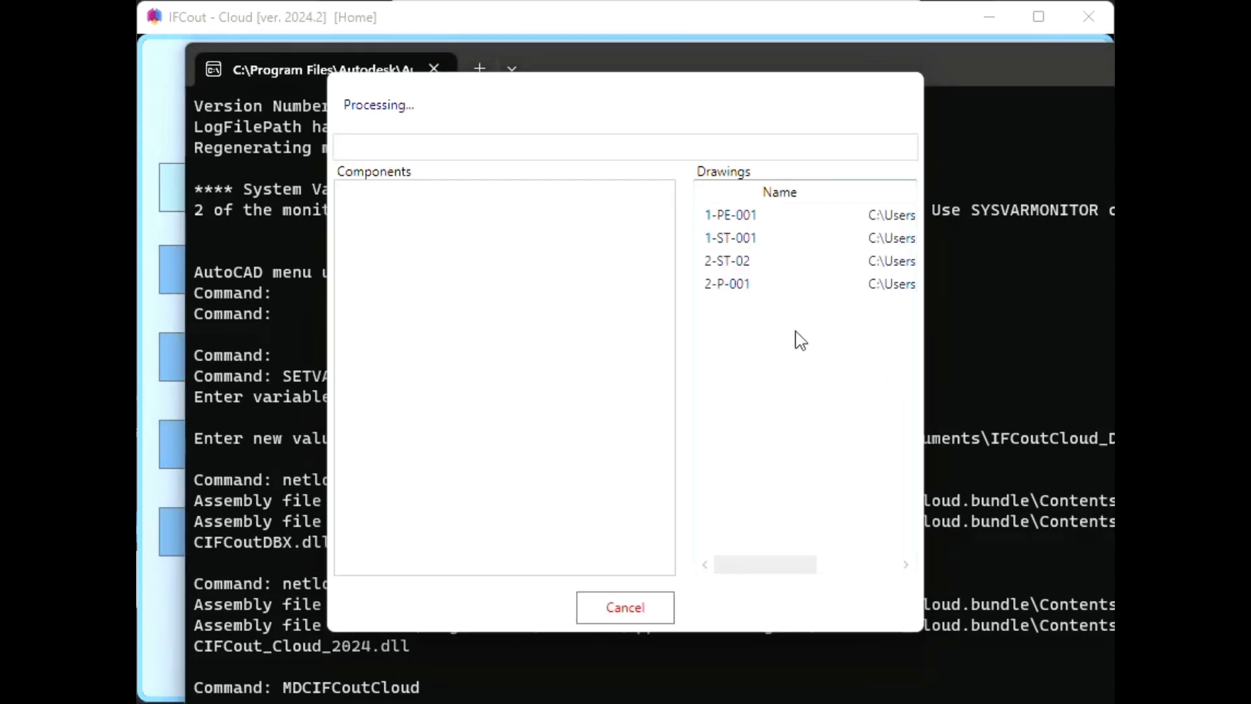
left_click_drag(923, 369, 1059, 386)
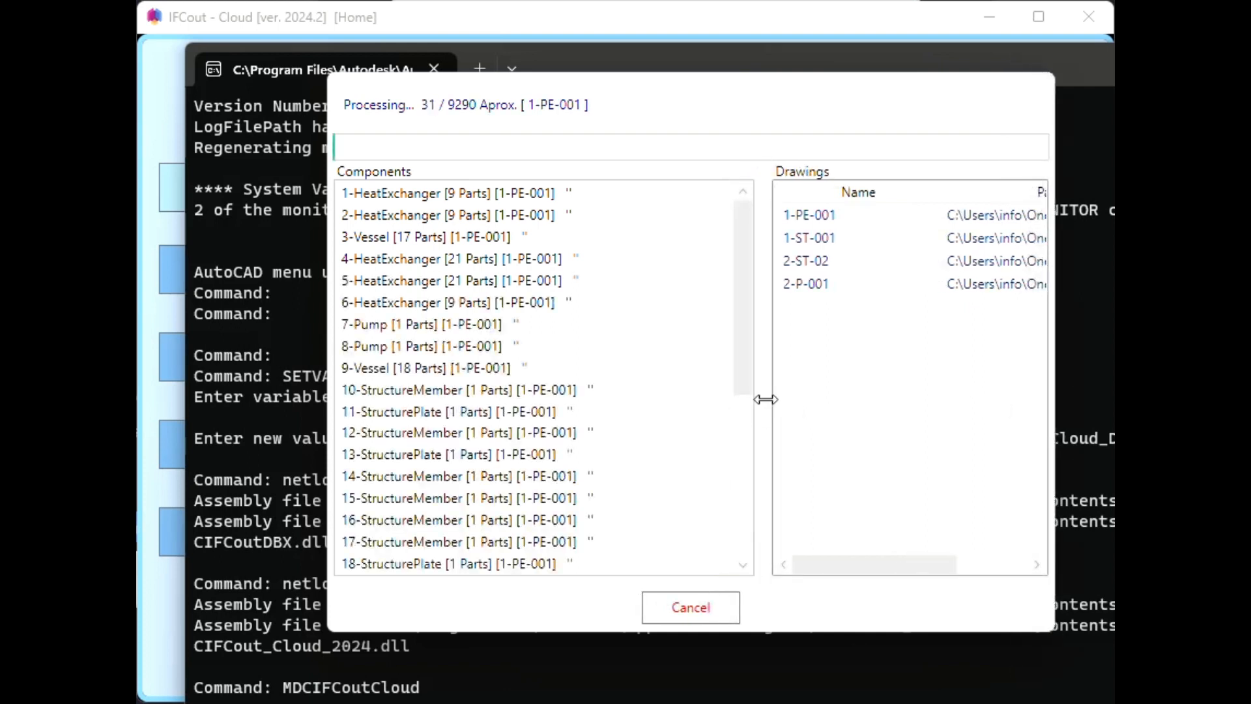
- Widen the drawings list in the processing window and look through the processed components down the list
left_click_drag(763, 396, 656, 396)
left_click_drag(667, 396, 672, 395)
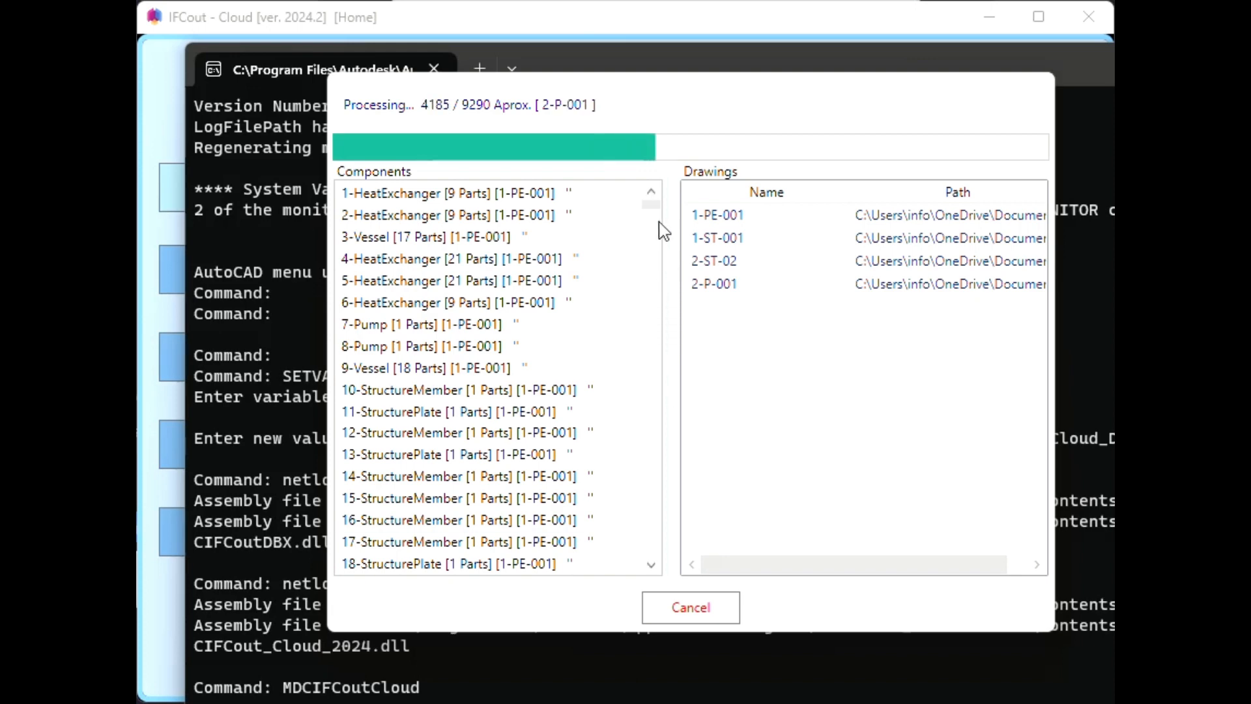
left_click_drag(651, 204, 653, 516)
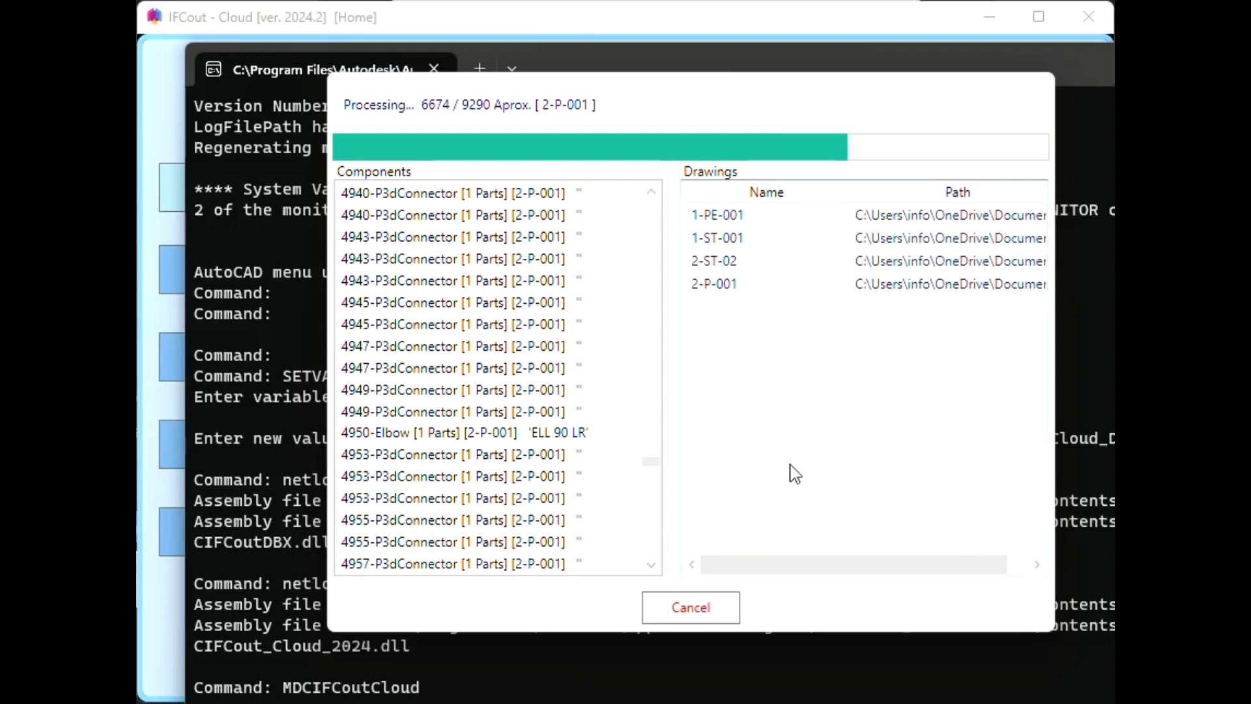
left_click_drag(651, 461, 655, 540)
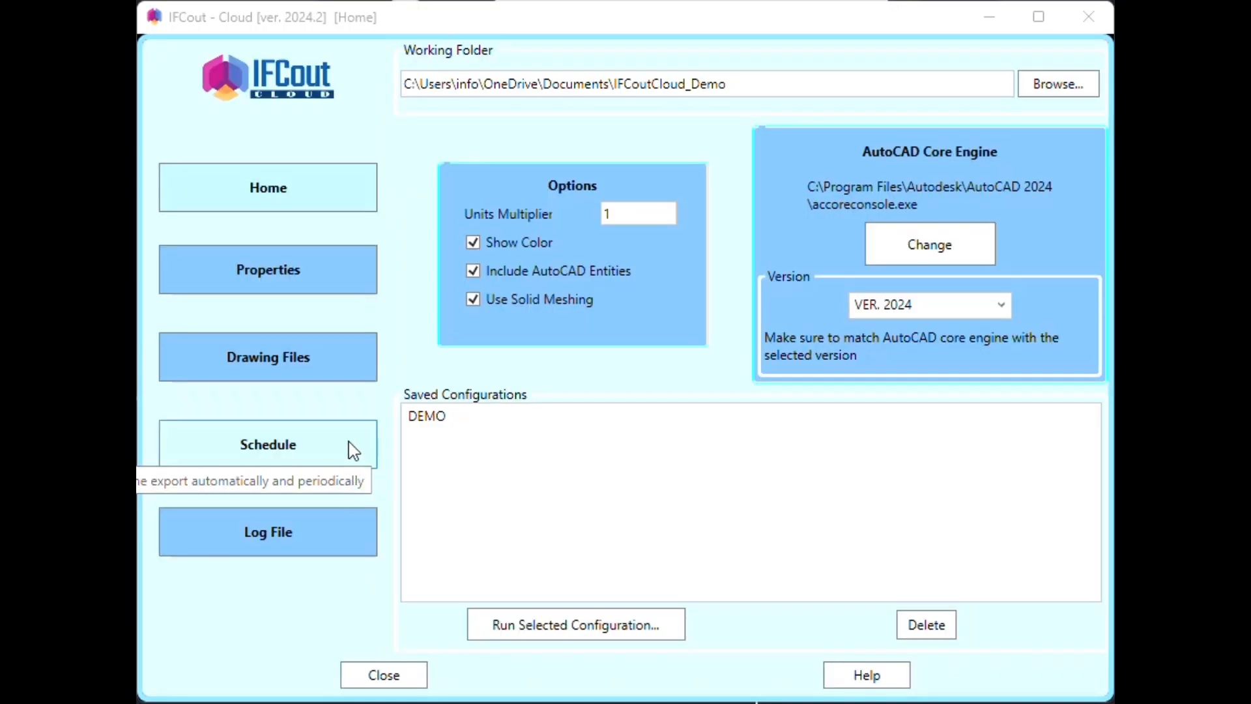
- Open the scheduled jobs settings and name the new scheduled job Text-Schedule
left_click(352, 451)
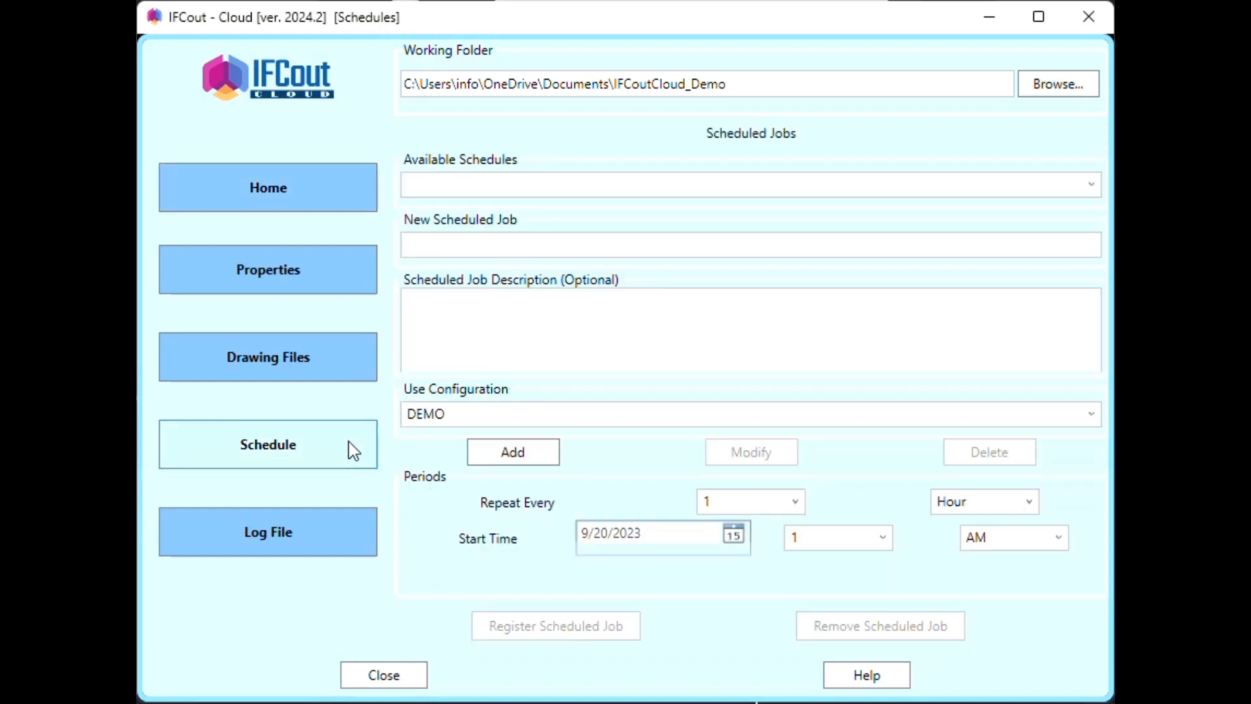
left_click(539, 191)
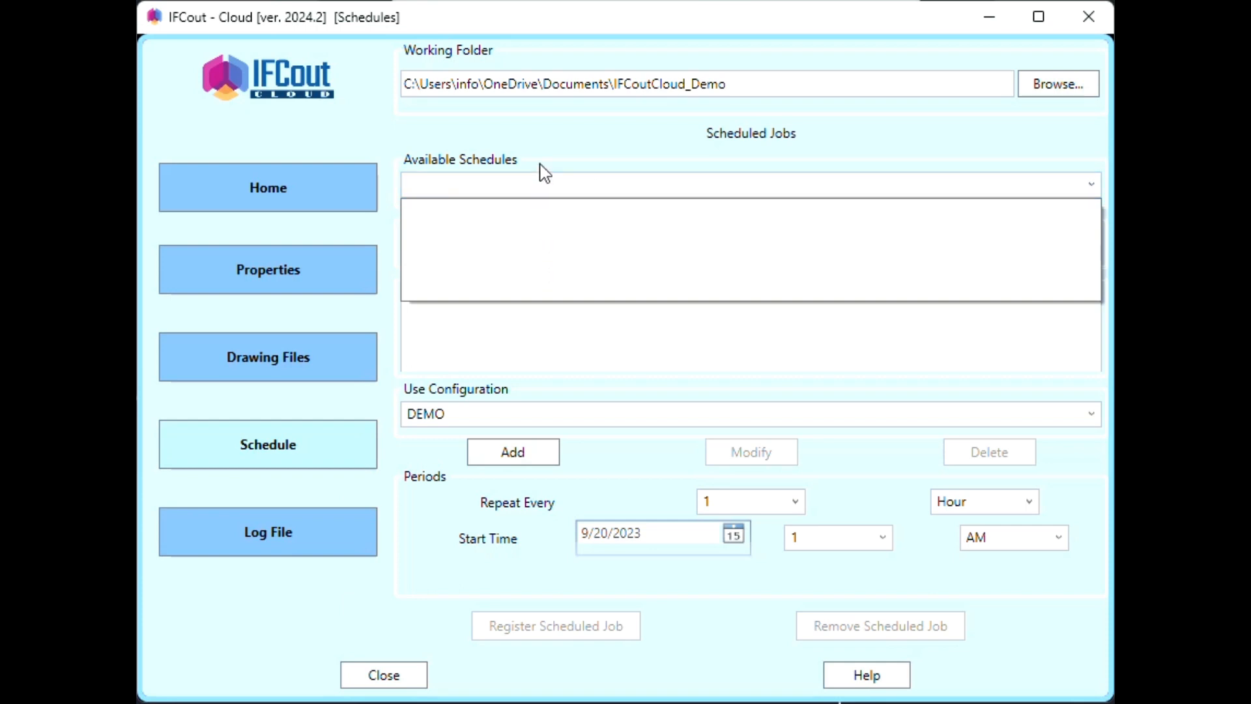
left_click(540, 164)
left_click(441, 244)
type("Text")
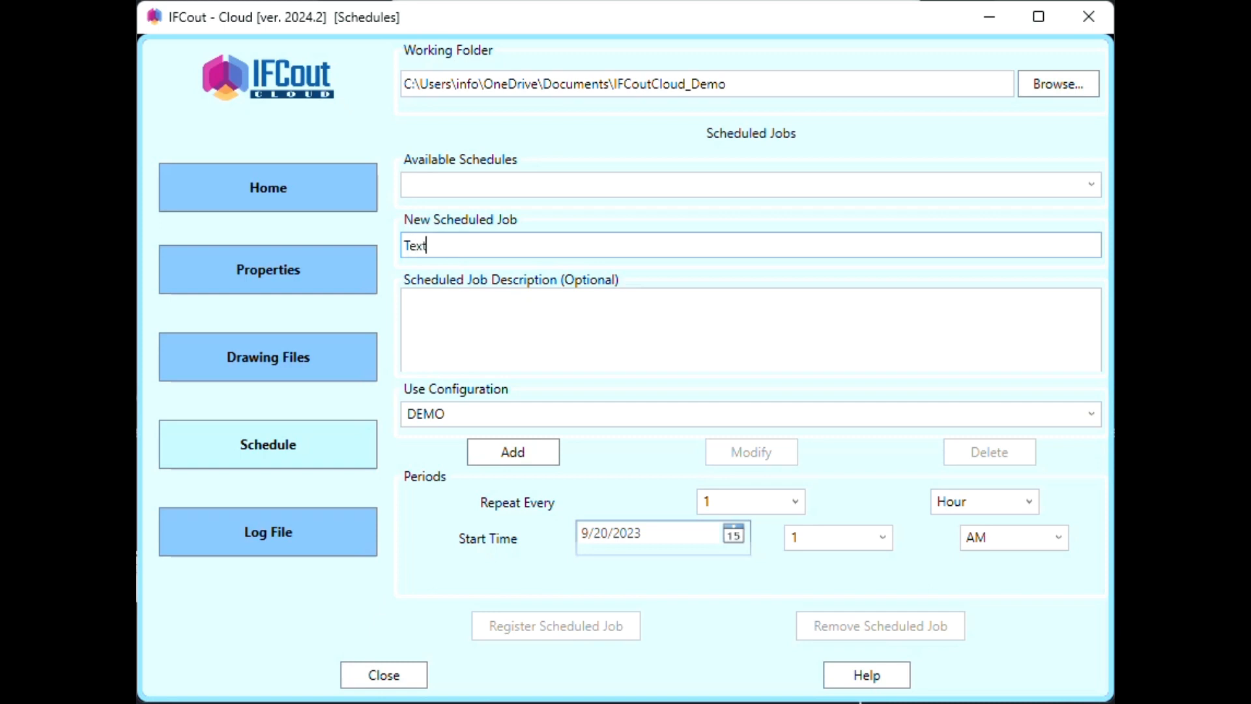
type("-Schedule")
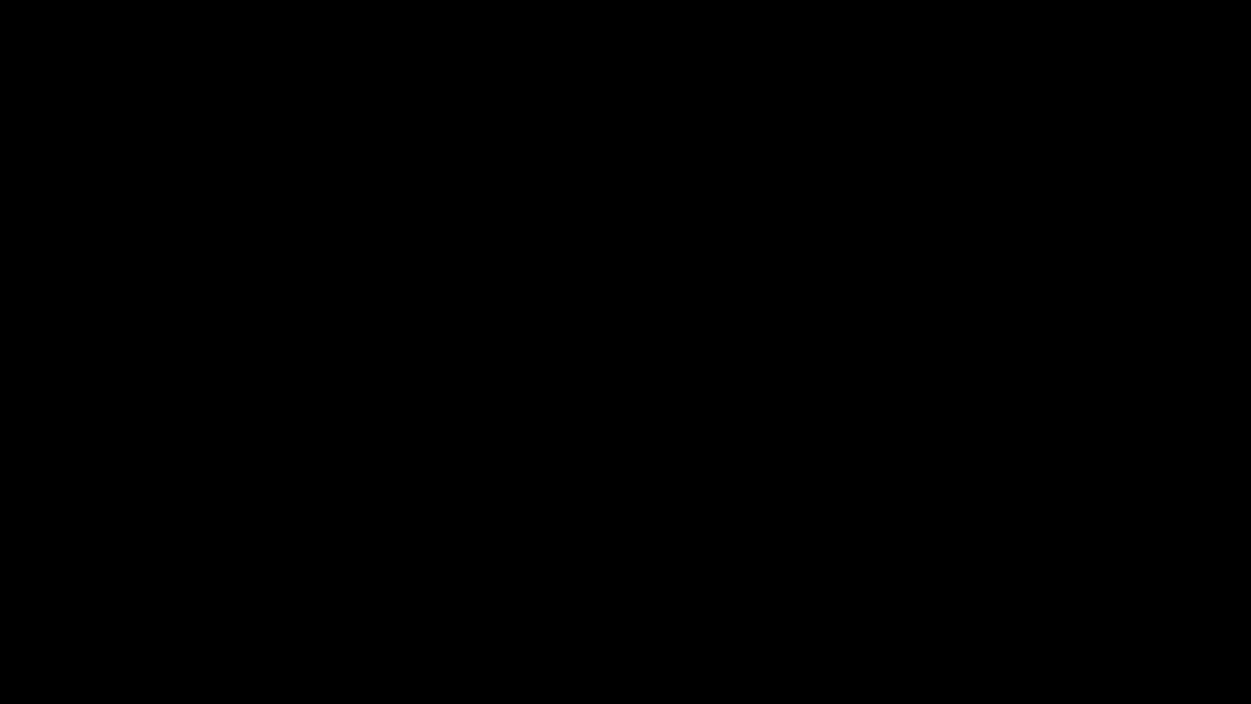
- Enter "For Demo Only" as the scheduled job's description
left_click(464, 305)
type("F")
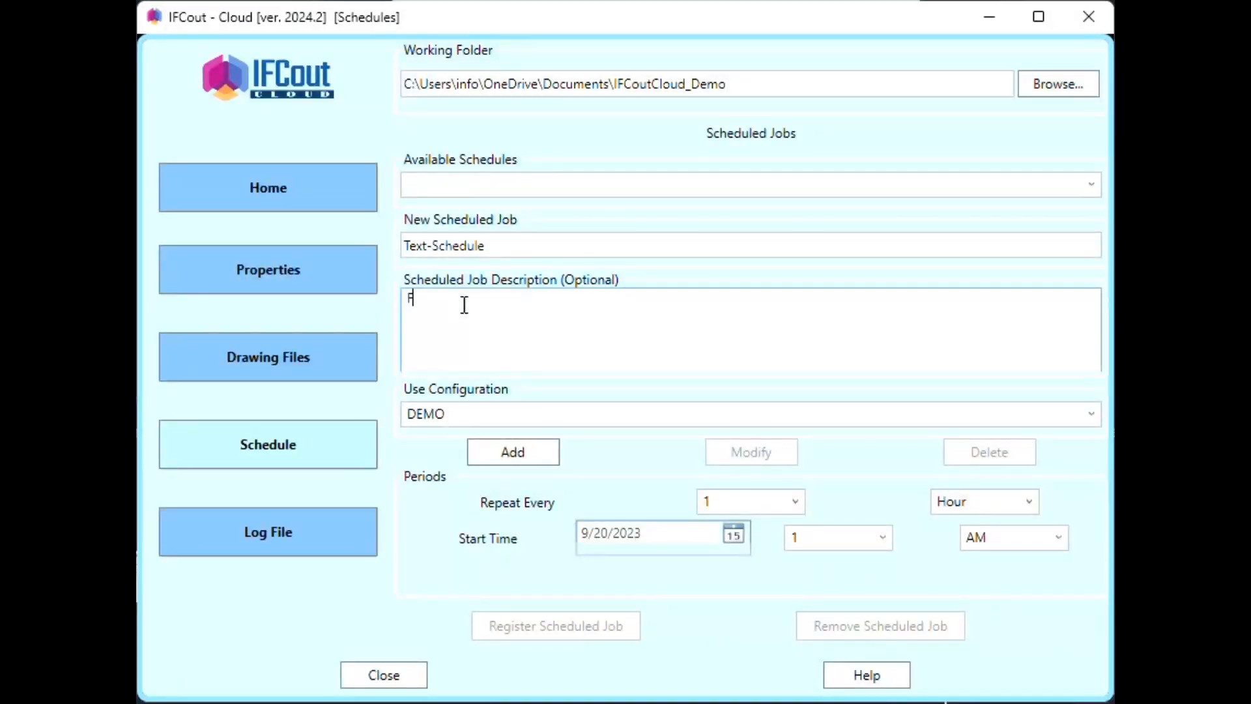
type("or ZDemo")
key("BackSpace")
key("BackSpace")
key("BackSpace")
key("BackSpace")
key("BackSpace")
key("BackSpace")
type("Demo Only")
- Keep DEMO as the job's configuration, add the scheduled job, and check it among the available schedules
left_click(511, 417)
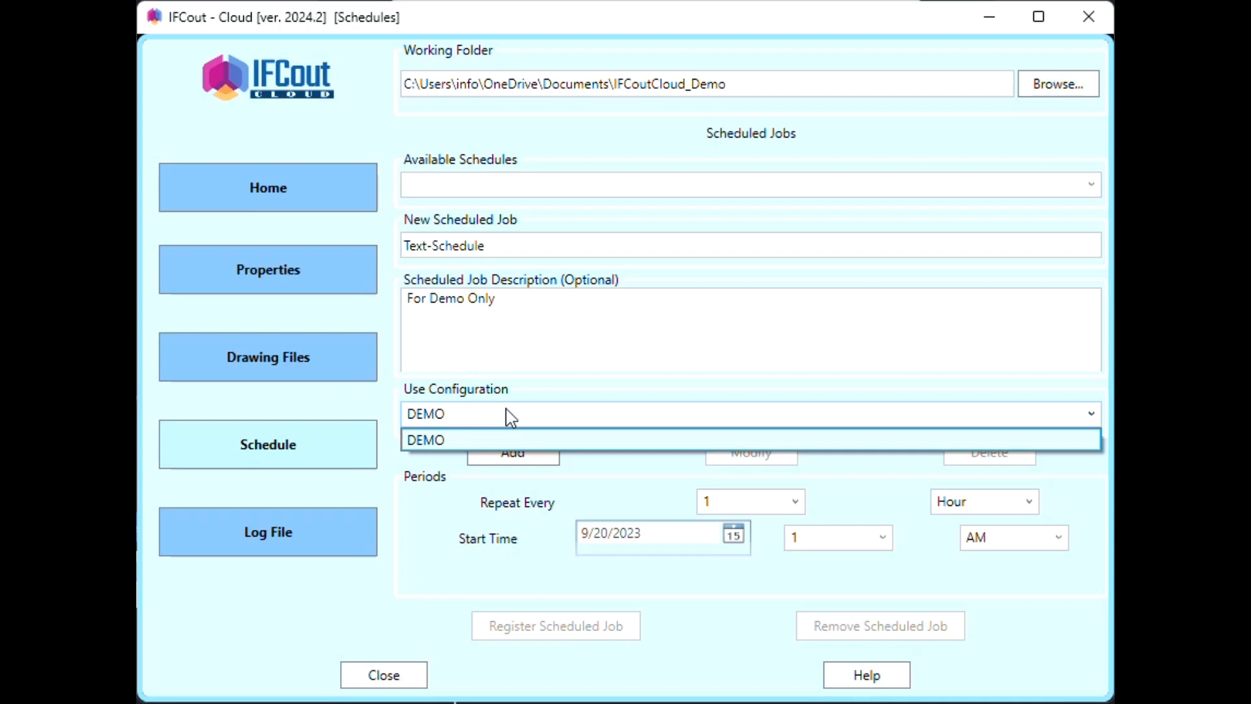
left_click(510, 418)
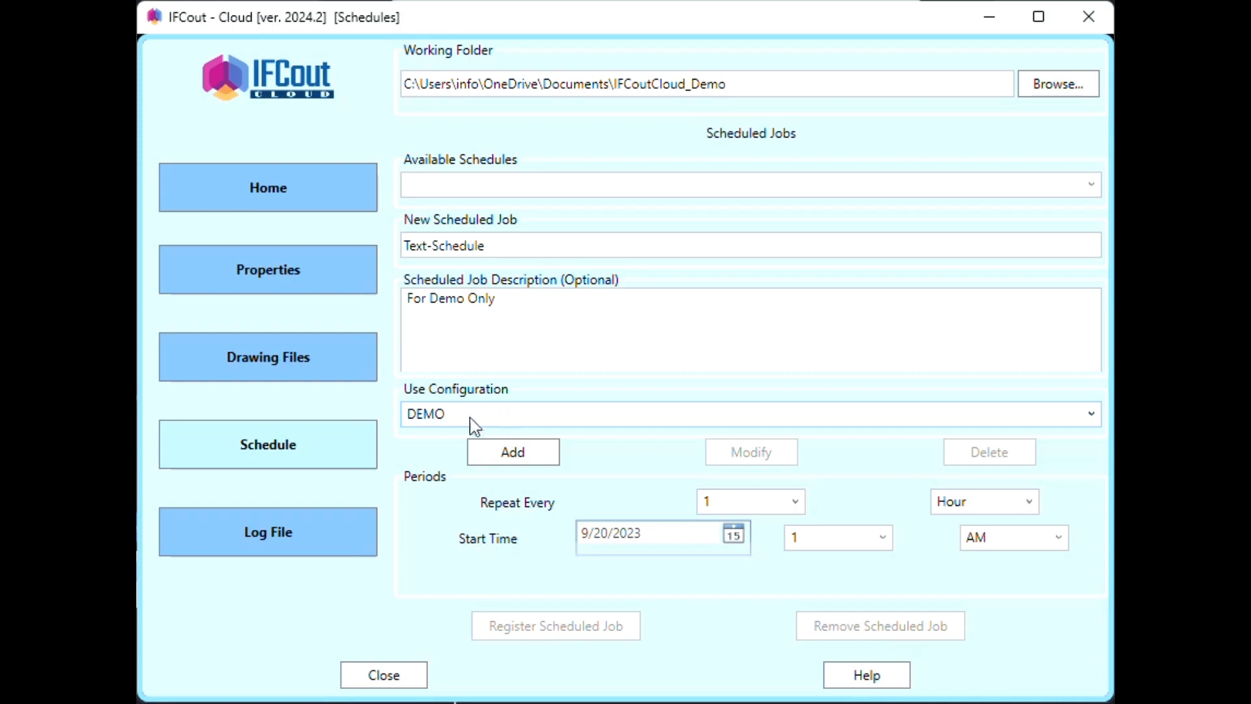
left_click(530, 456)
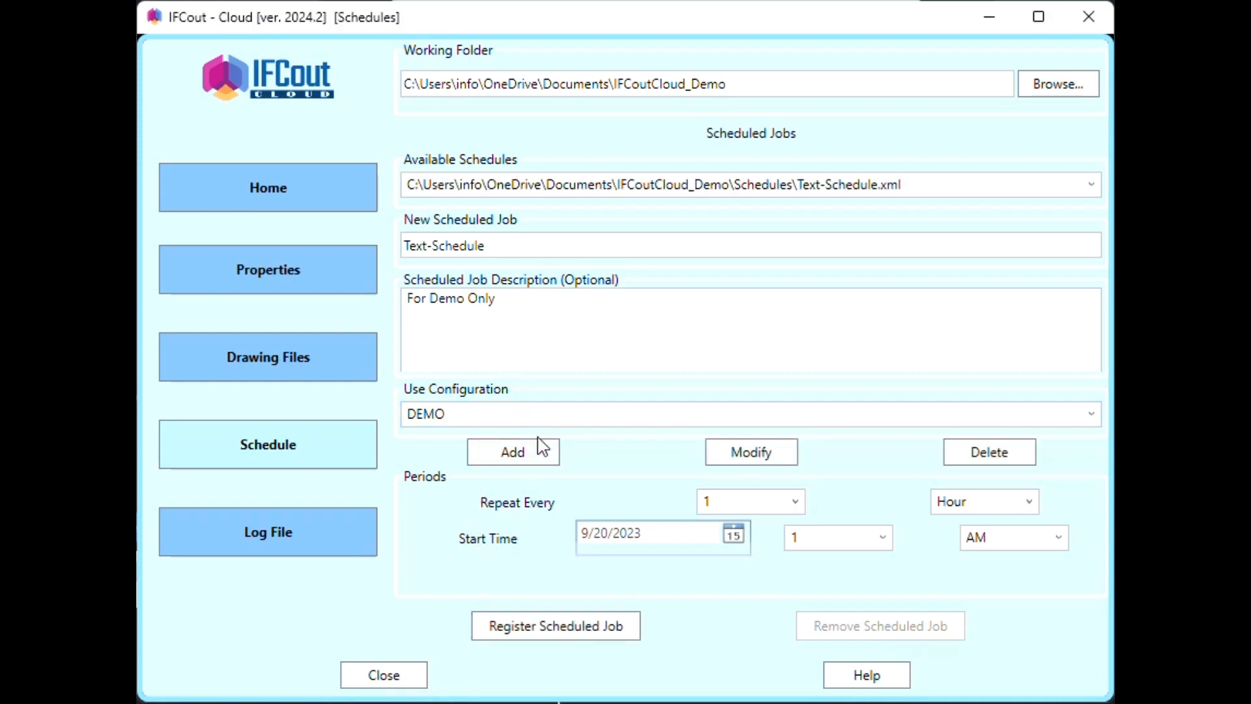
left_click(531, 189)
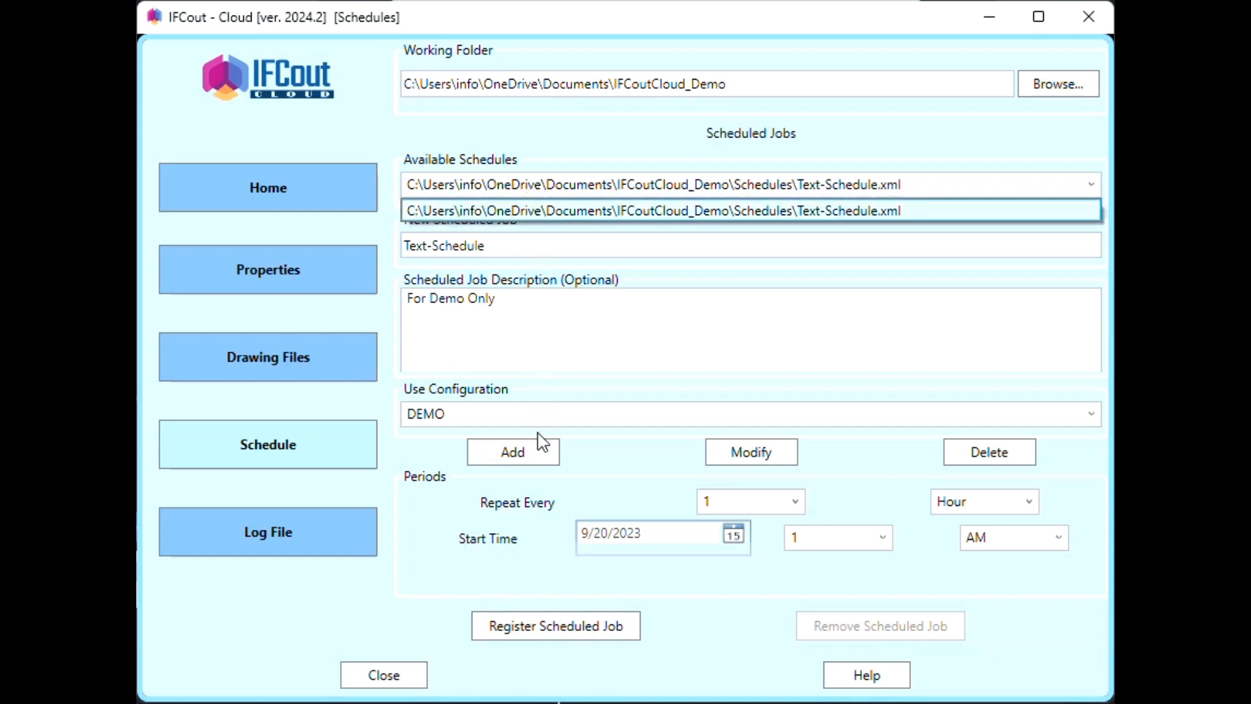
left_click(597, 466)
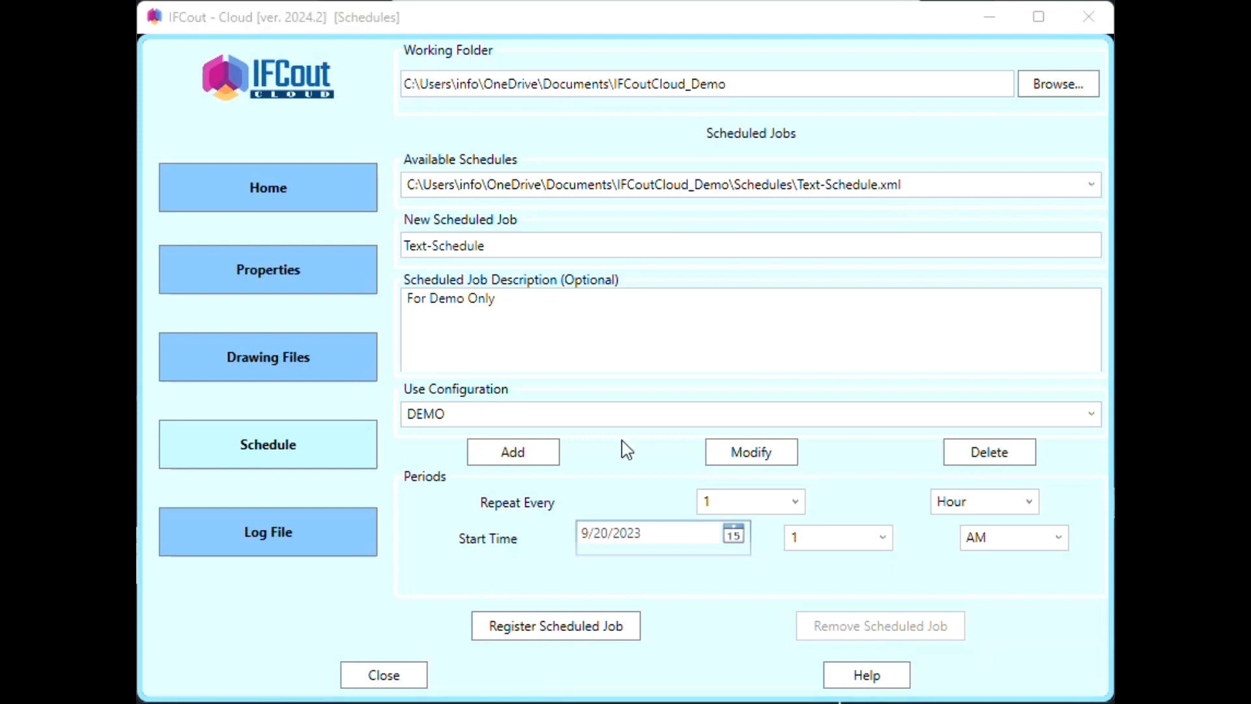
- Set the scheduled job's repeat interval number to 7
left_click(780, 511)
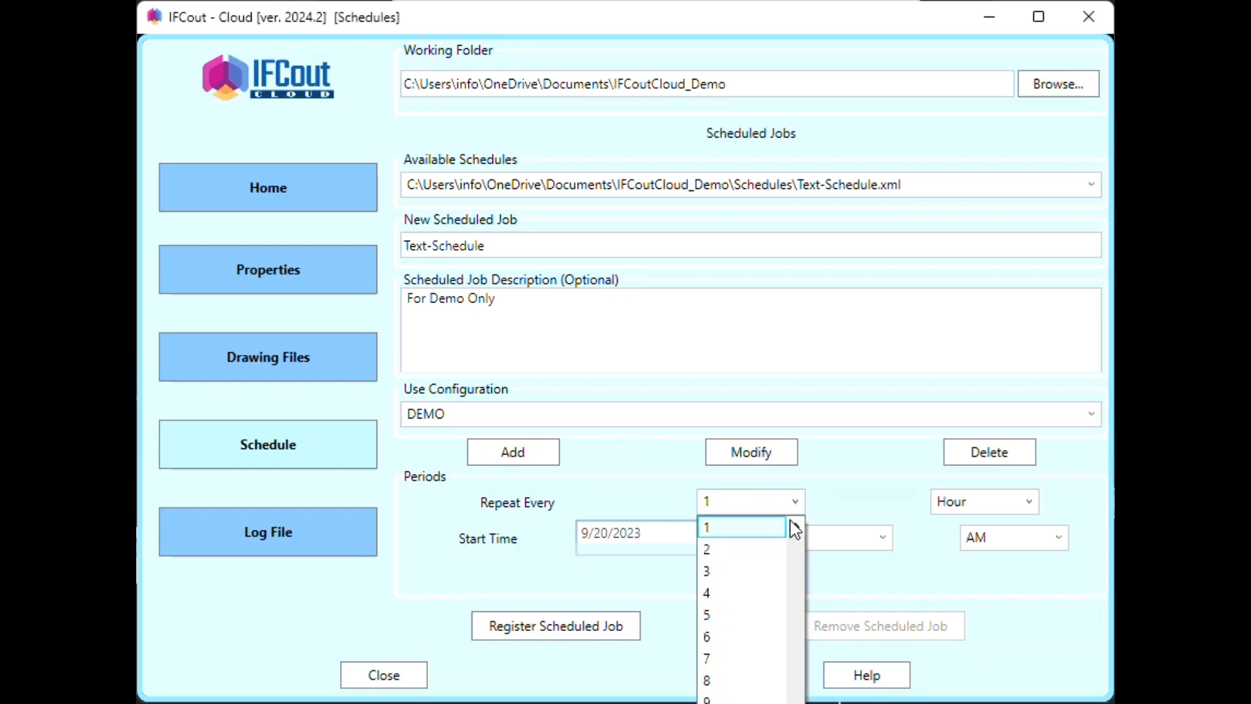
mouse_move(800, 550)
left_mouse_down()
mouse_move(802, 681)
mouse_move(787, 558)
left_mouse_up()
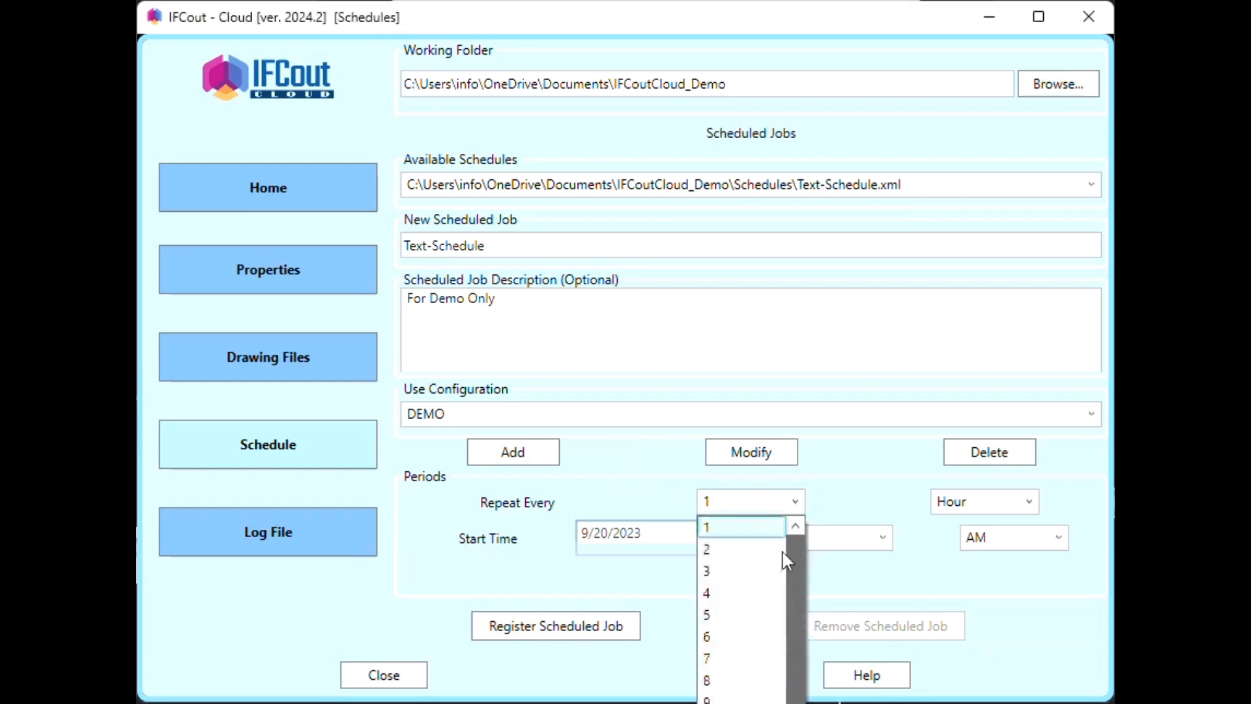
left_click(722, 658)
- Set the scheduled job to repeat every 3 days
left_click(955, 509)
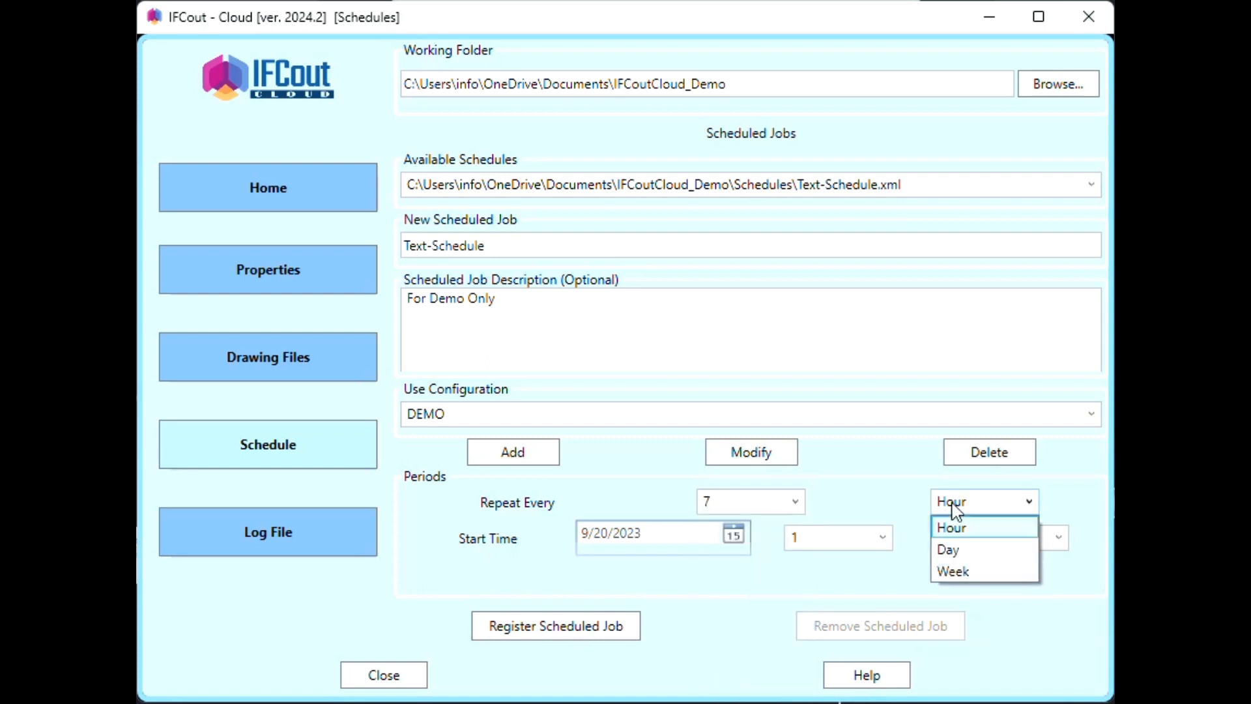
left_click(948, 549)
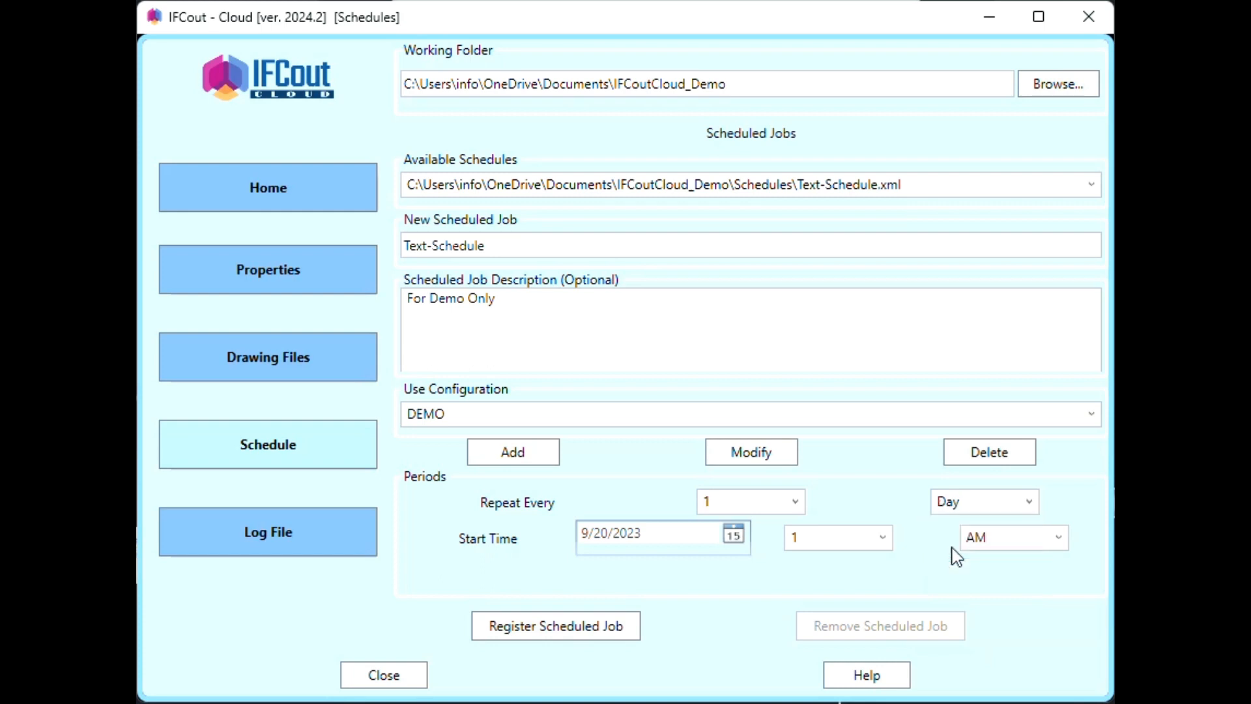
left_click(796, 503)
left_click(729, 571)
- Set the scheduled job's start time to 9/21/2023 at 8 PM
left_click(735, 539)
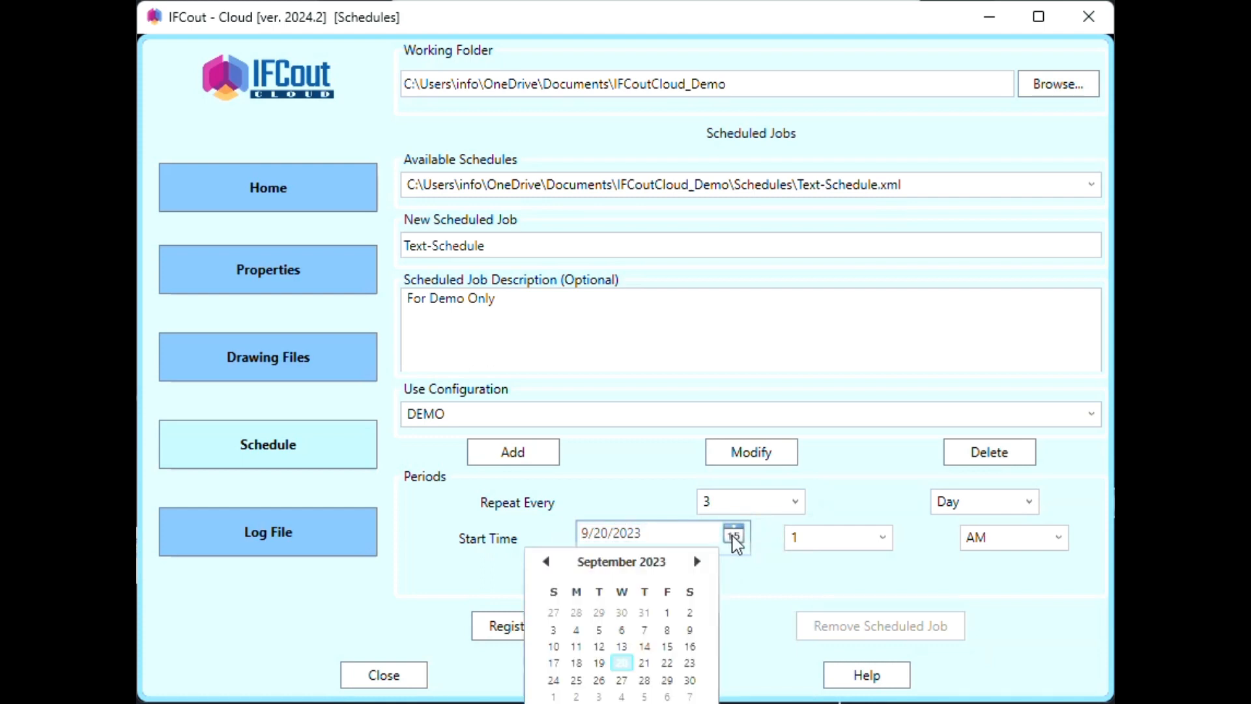
left_click(644, 666)
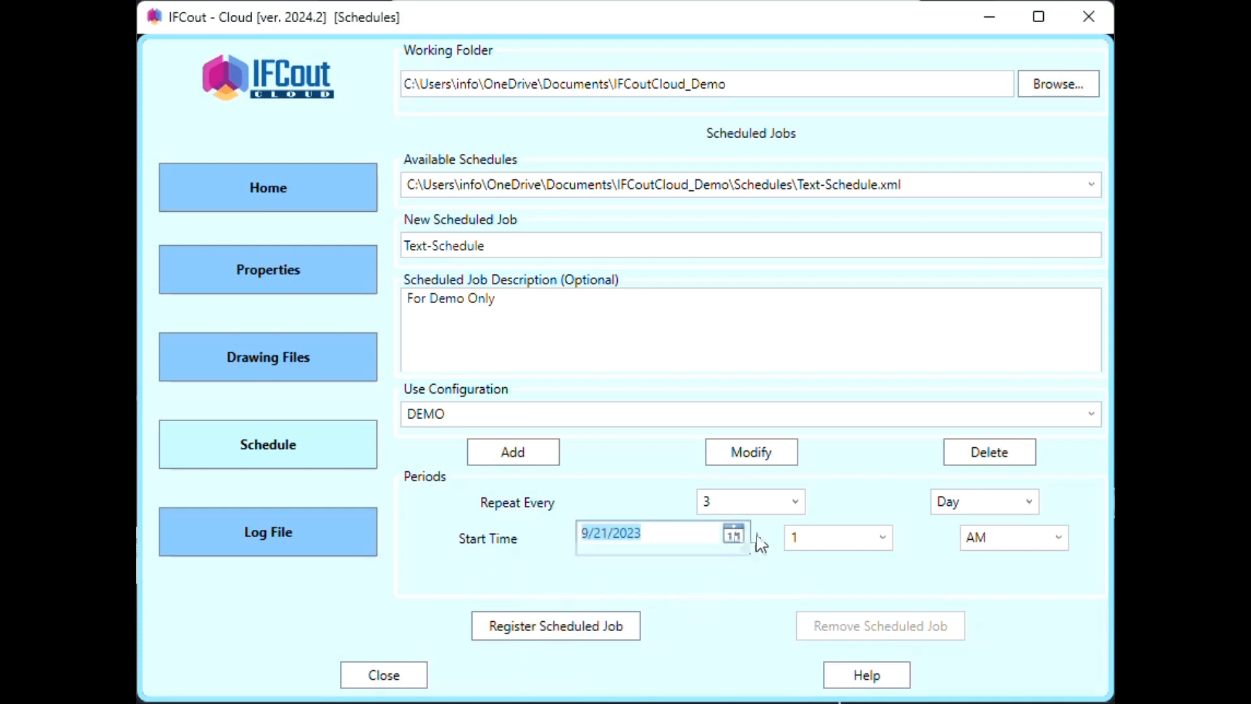
left_click(835, 542)
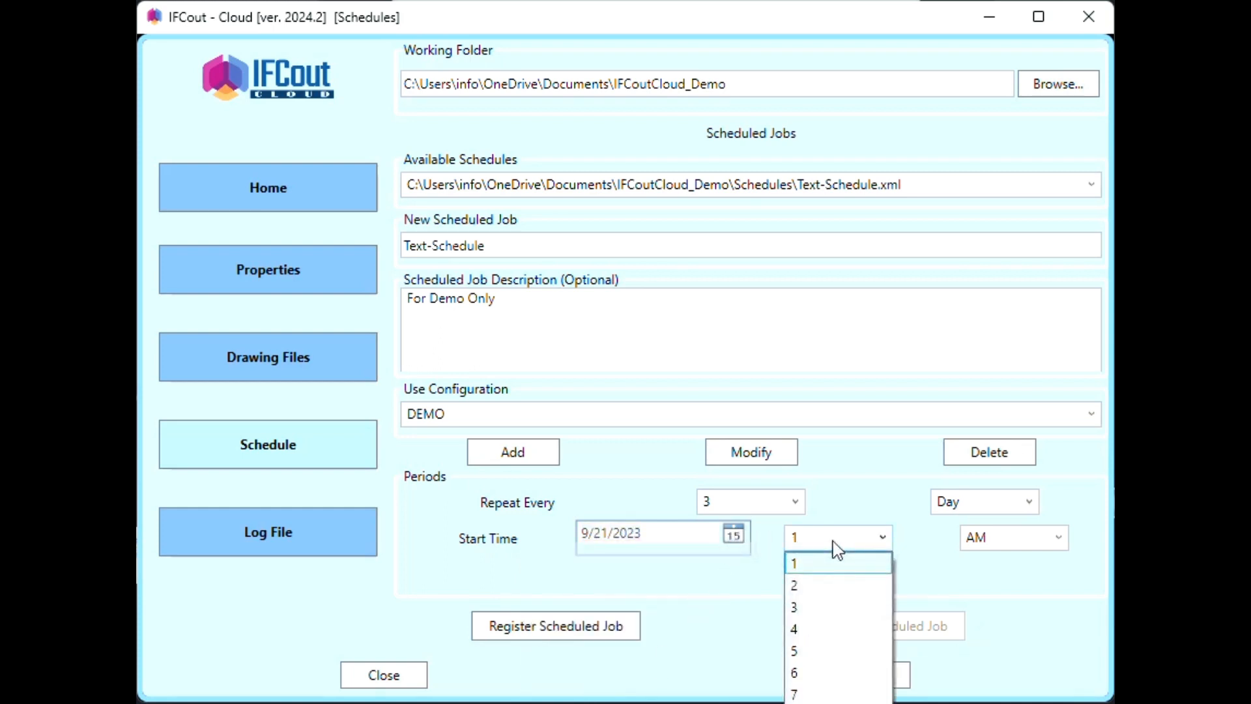
left_click(839, 703)
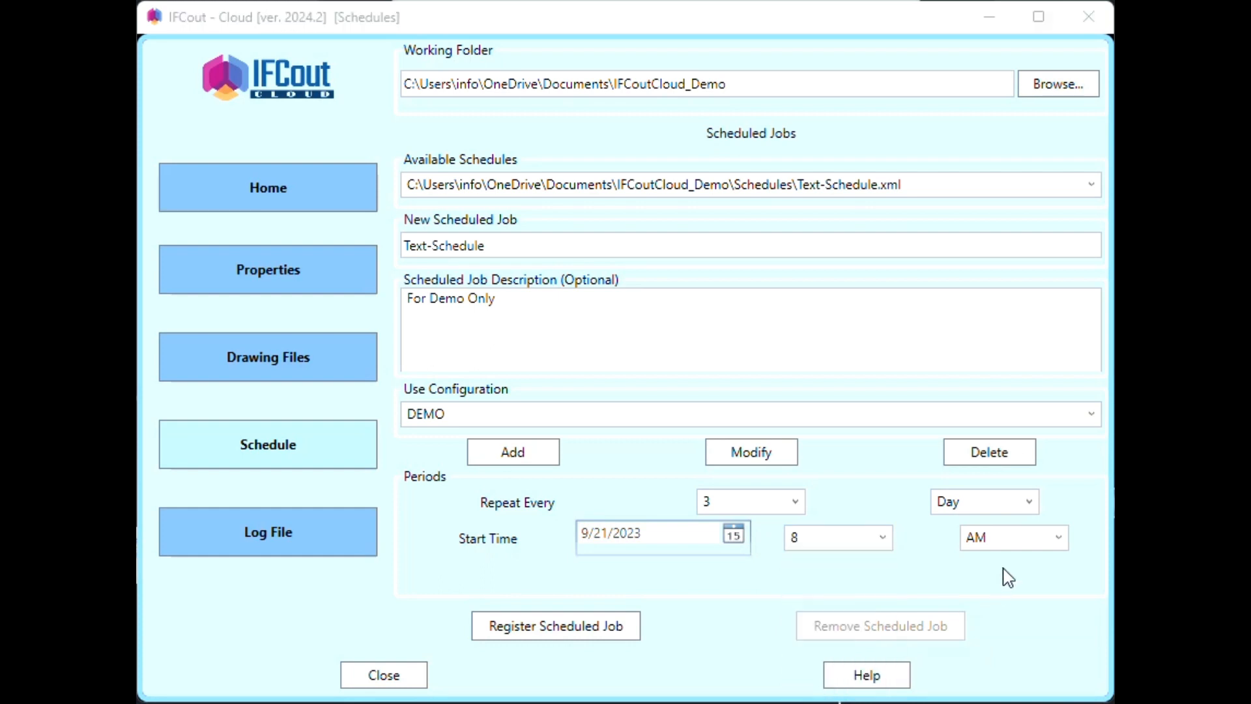
left_click(1010, 542)
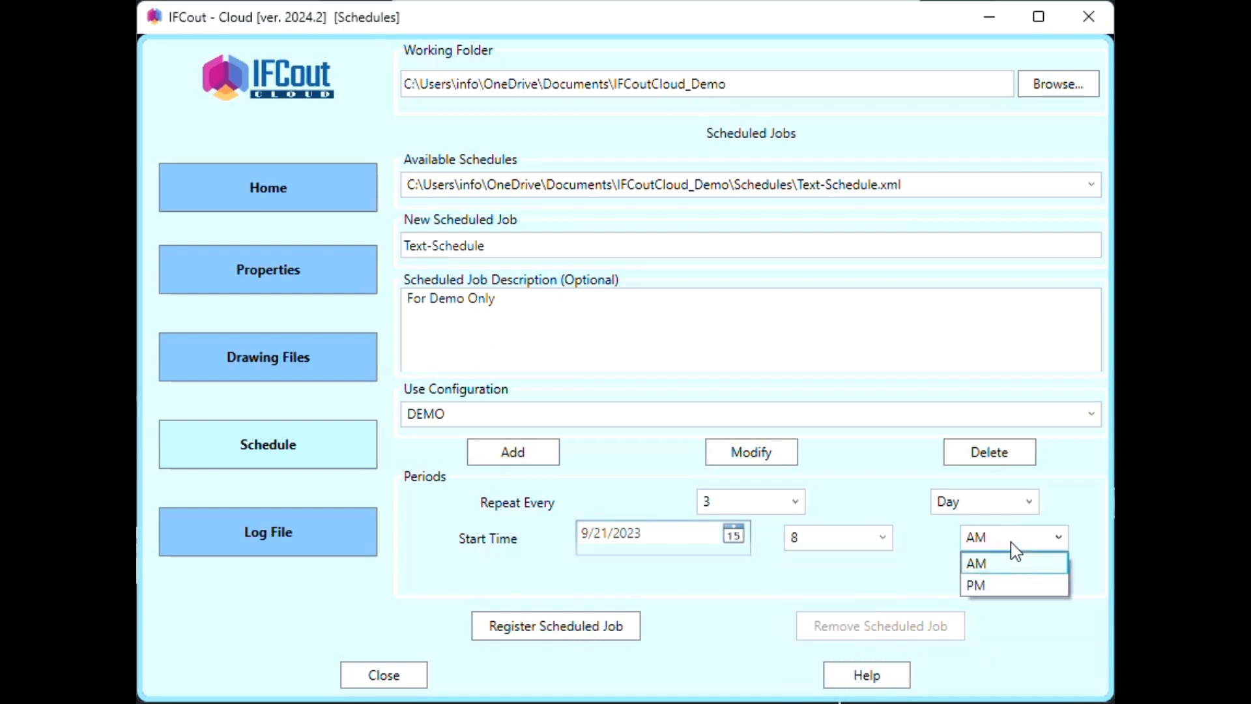
left_click(1012, 588)
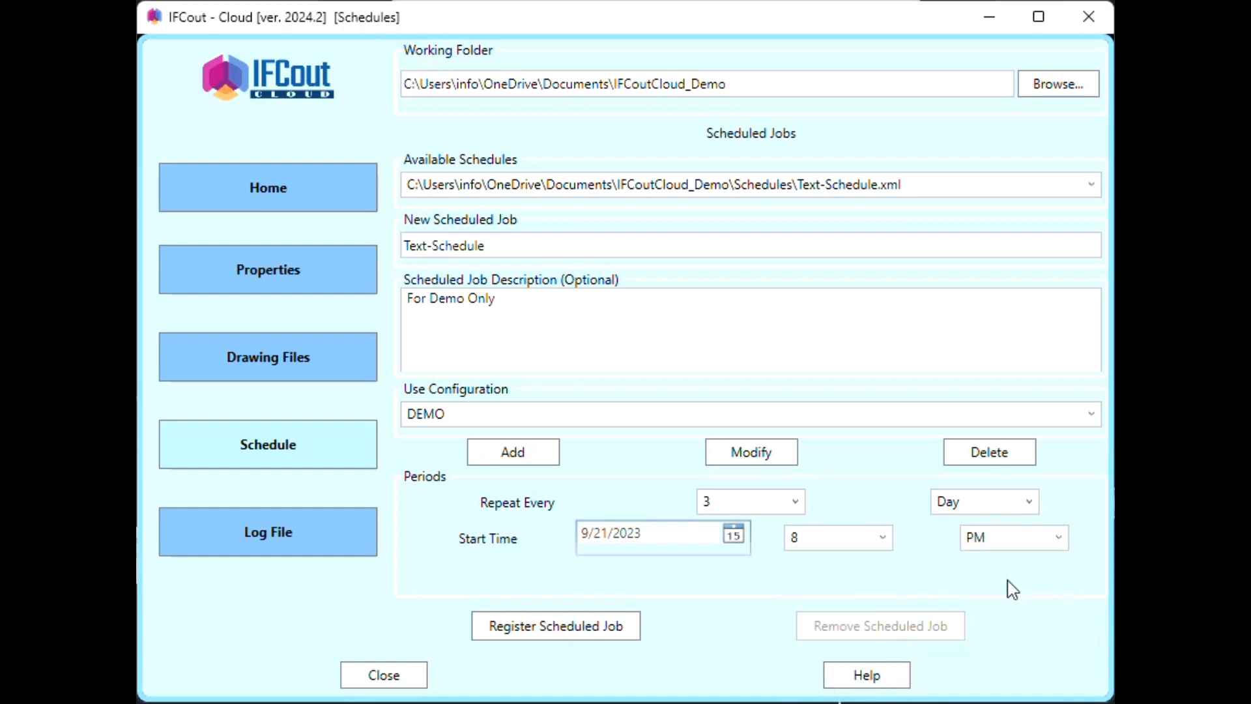
- Save the modified Text-Schedule job, register it, and dismiss the message
left_click(758, 456)
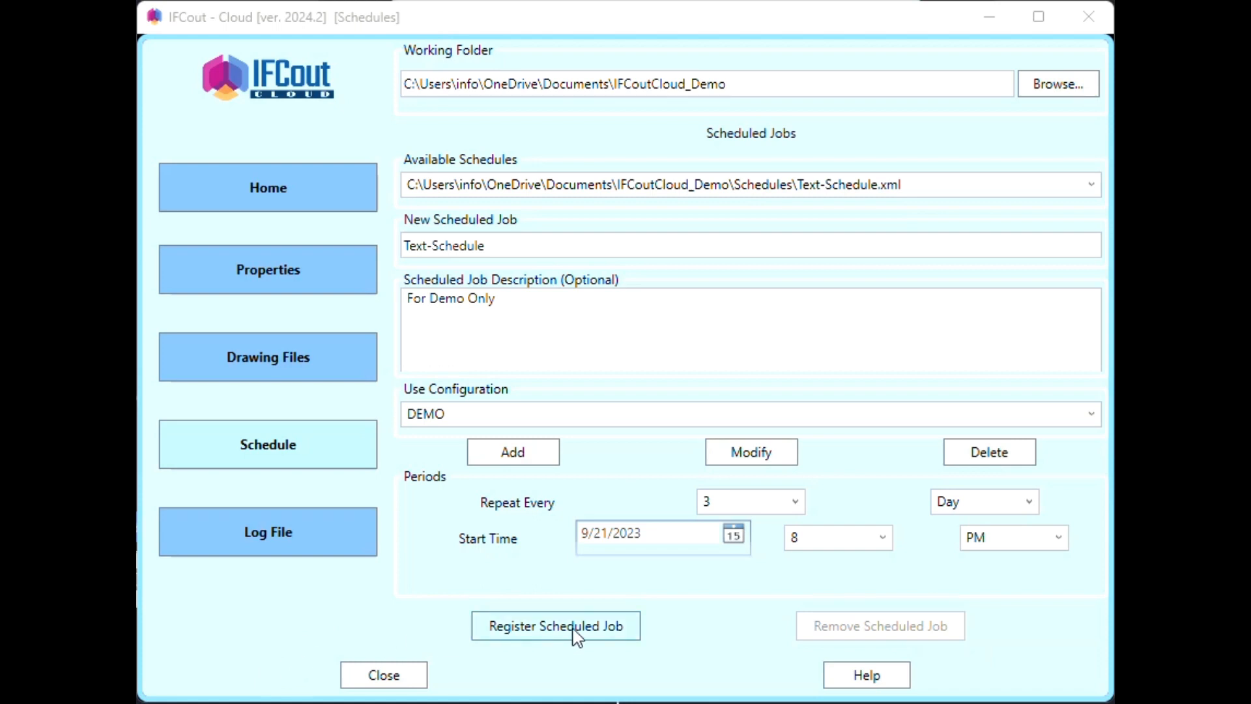
left_click(624, 628)
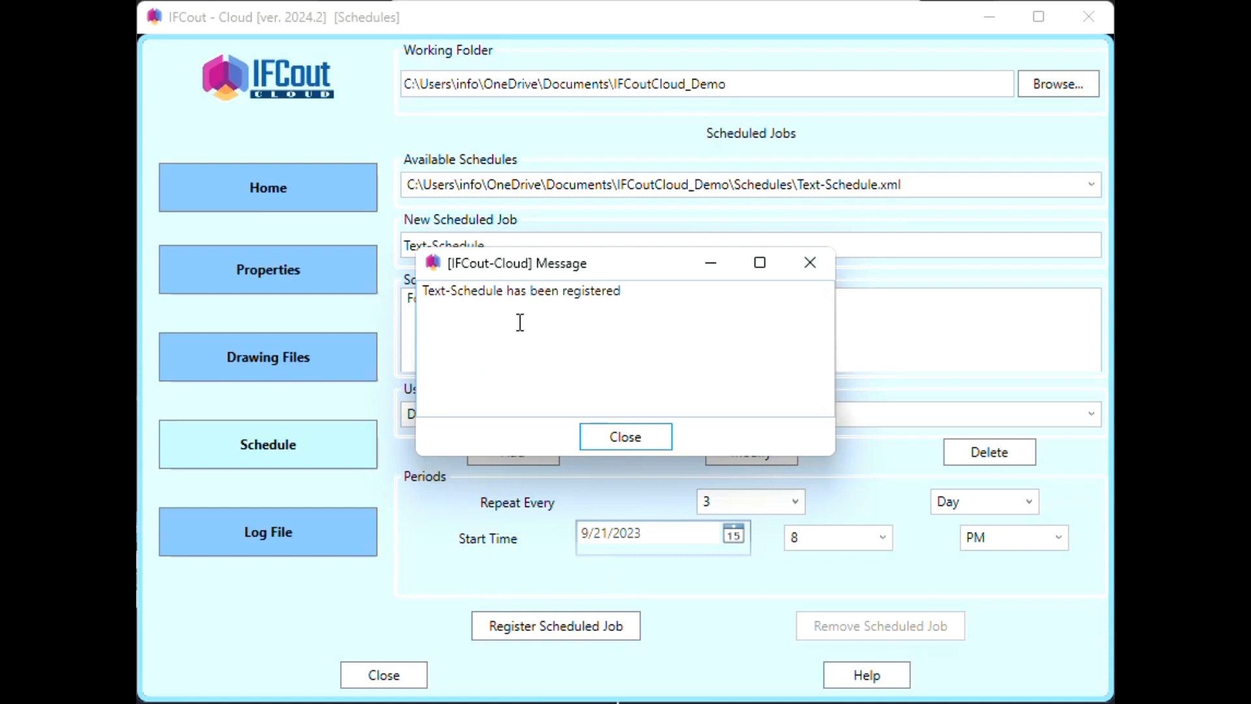
left_click_drag(627, 291, 434, 294)
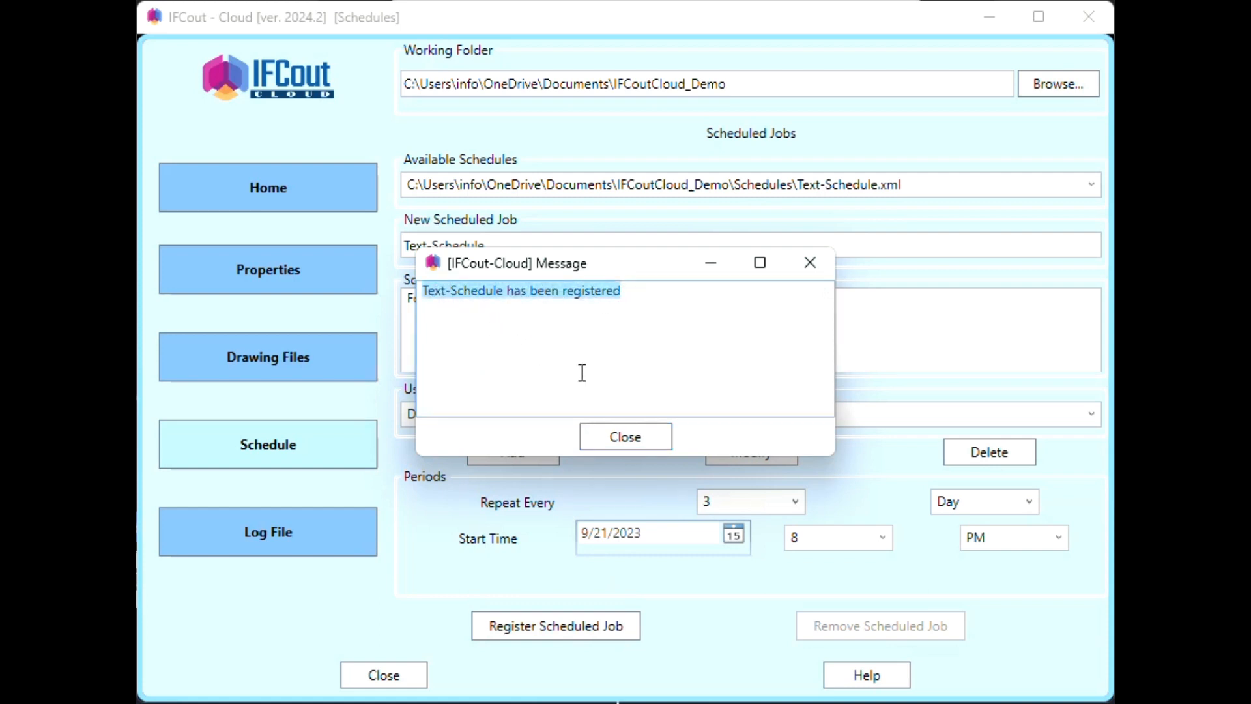
left_click(626, 438)
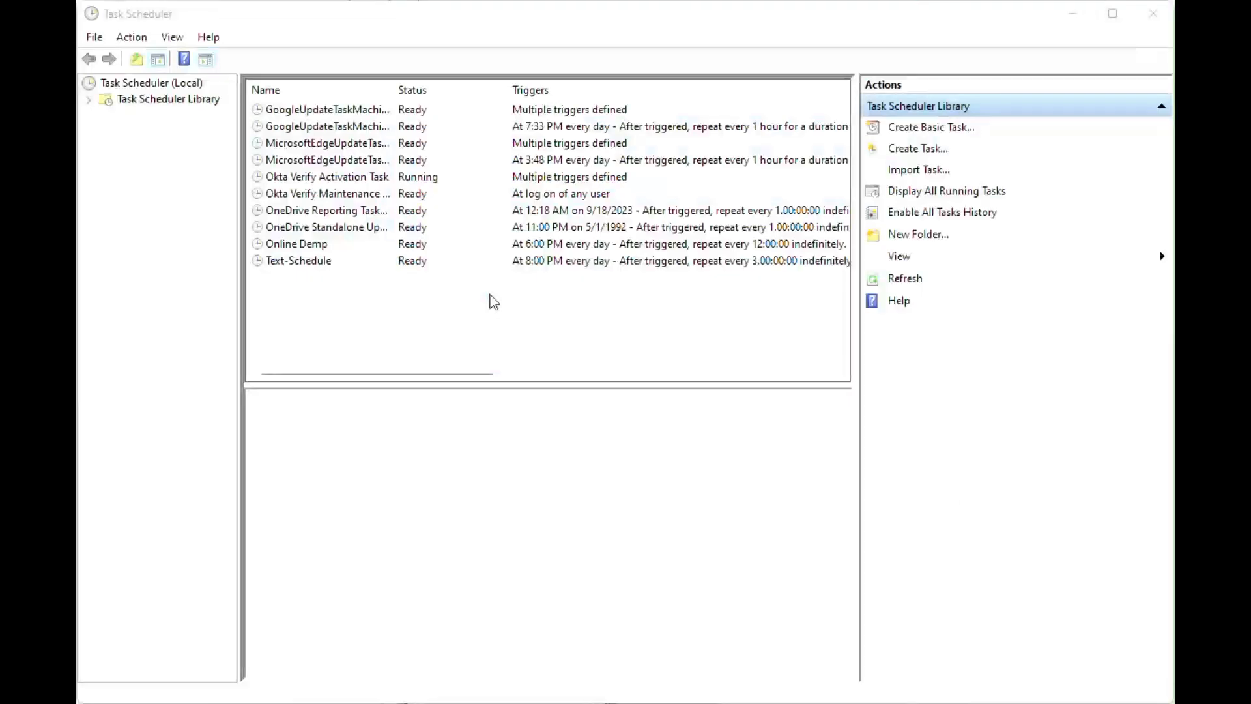
- Switch to Task Scheduler, examine the Text-Schedule task's triggers, and run the task
left_click(313, 262)
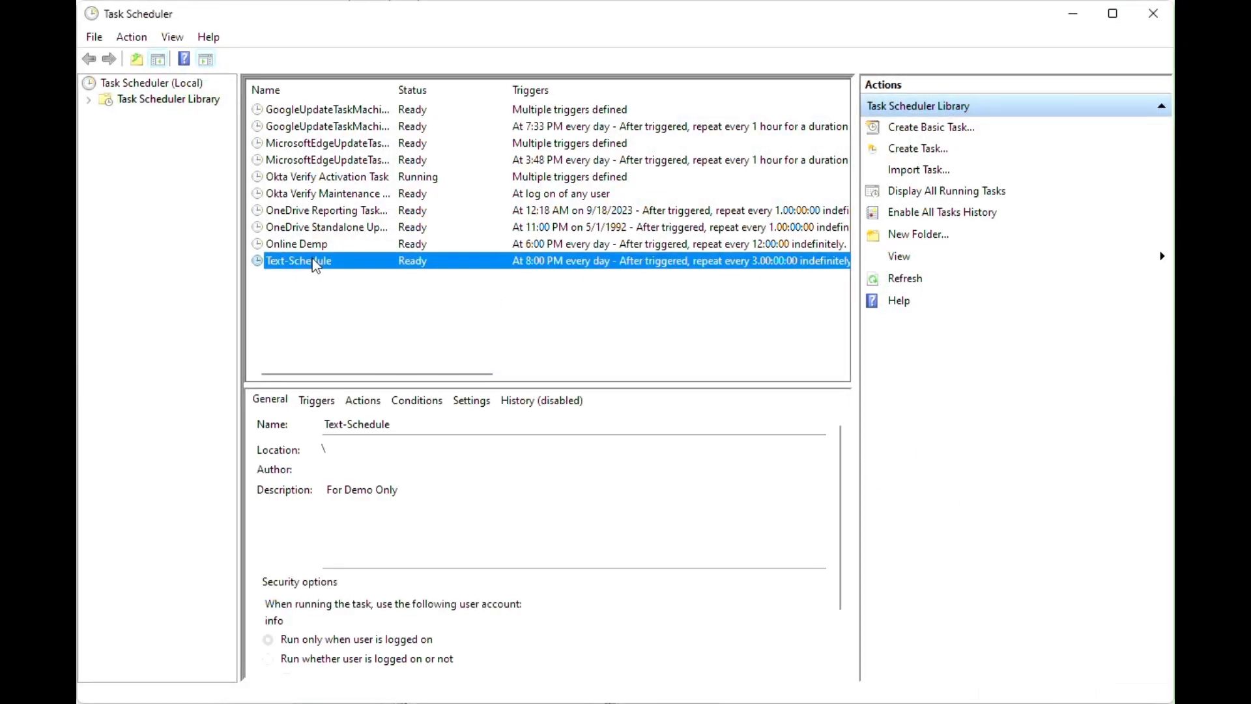
left_click(307, 402)
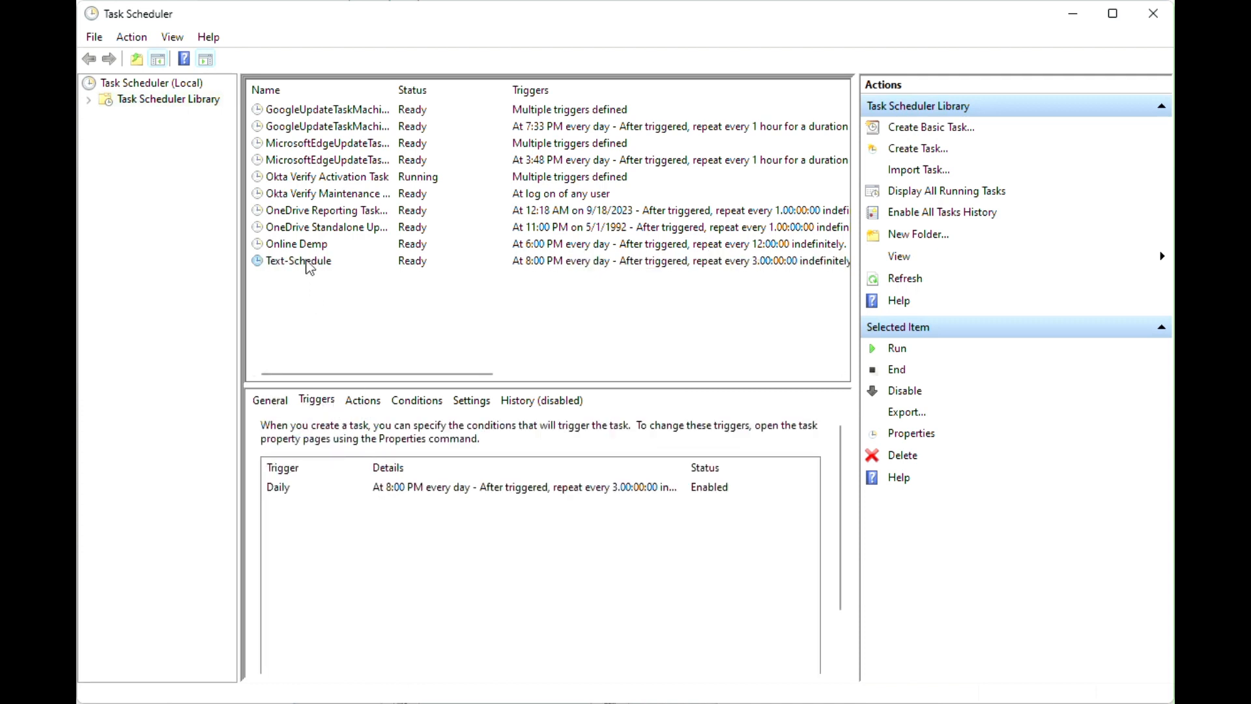
left_click(309, 267)
right_click(309, 267)
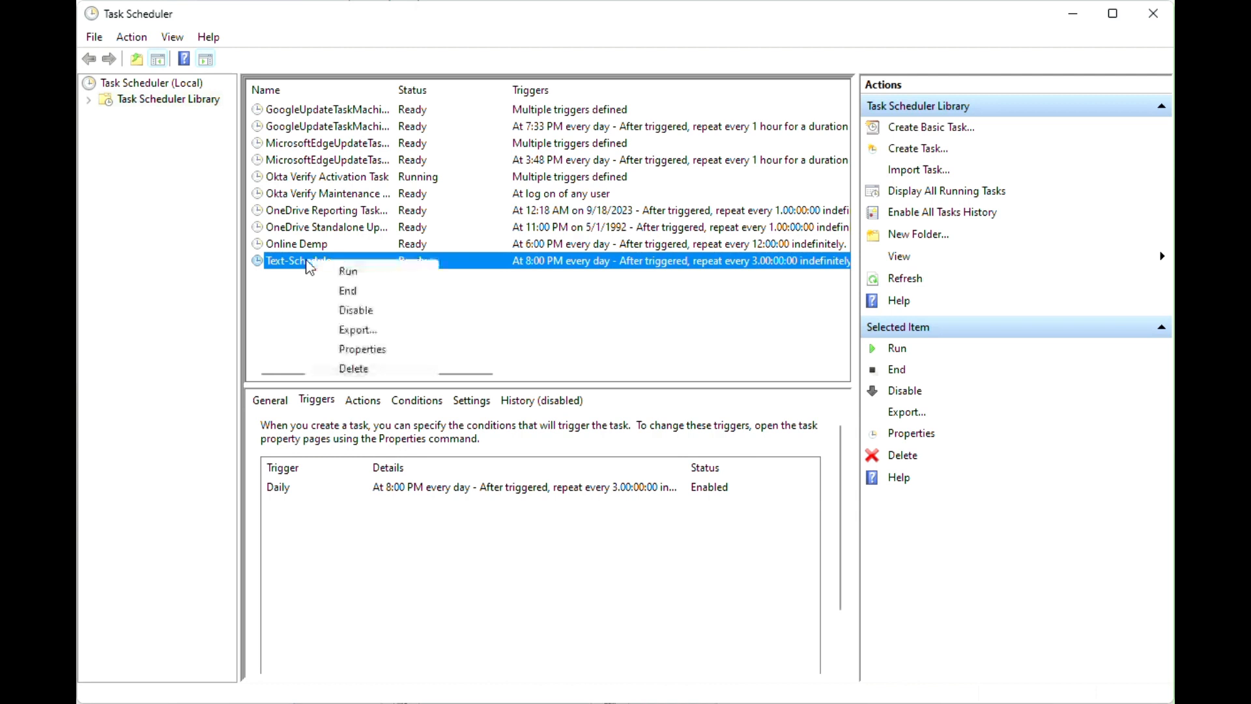
left_click(362, 271)
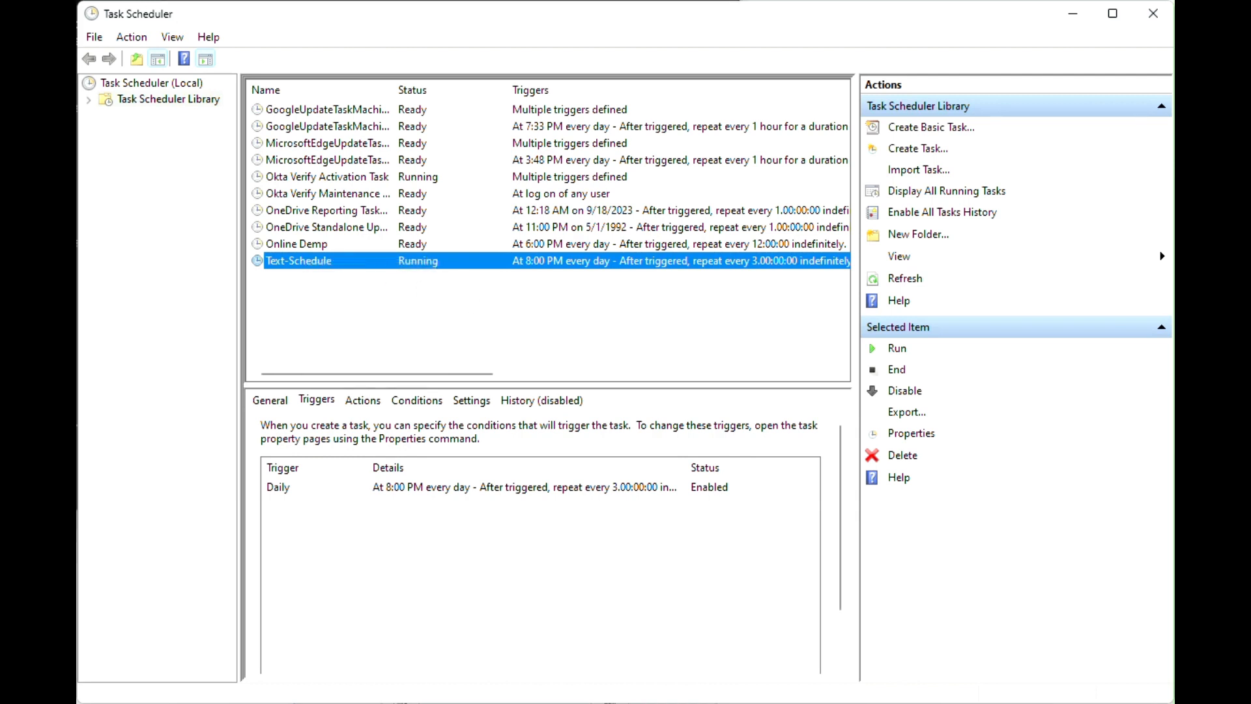
left_click_drag(182, 41, 507, 106)
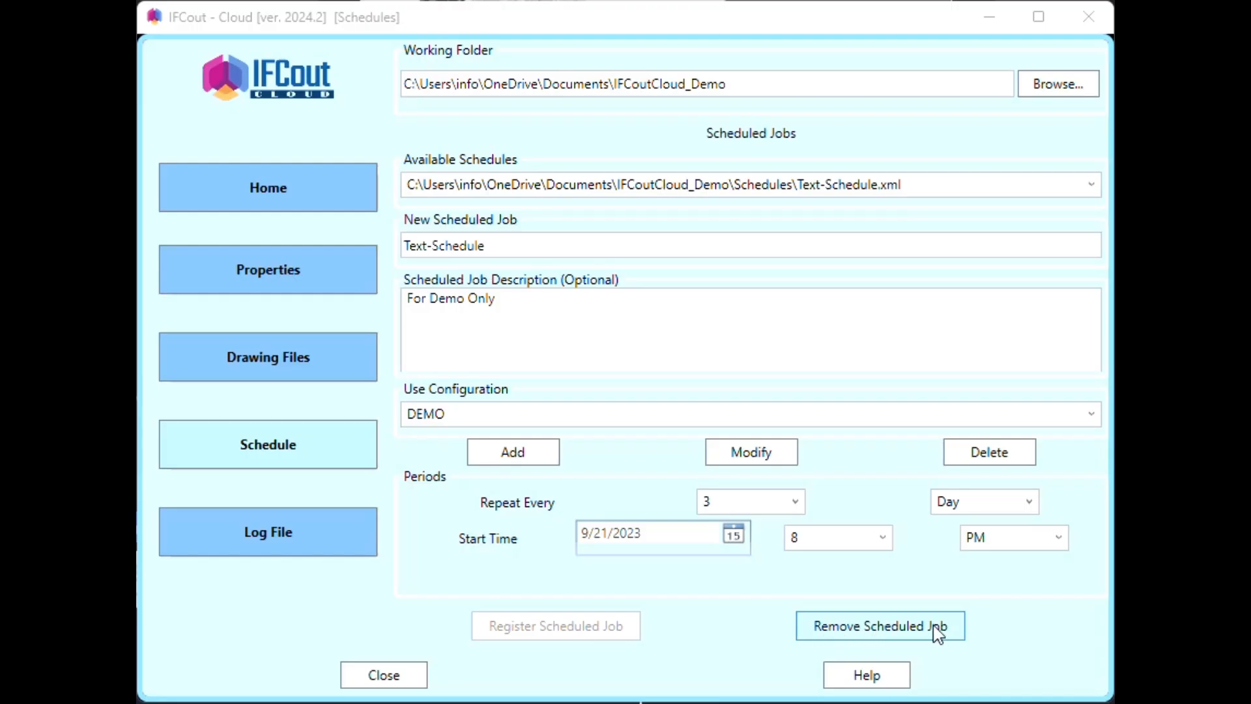
left_click(950, 630)
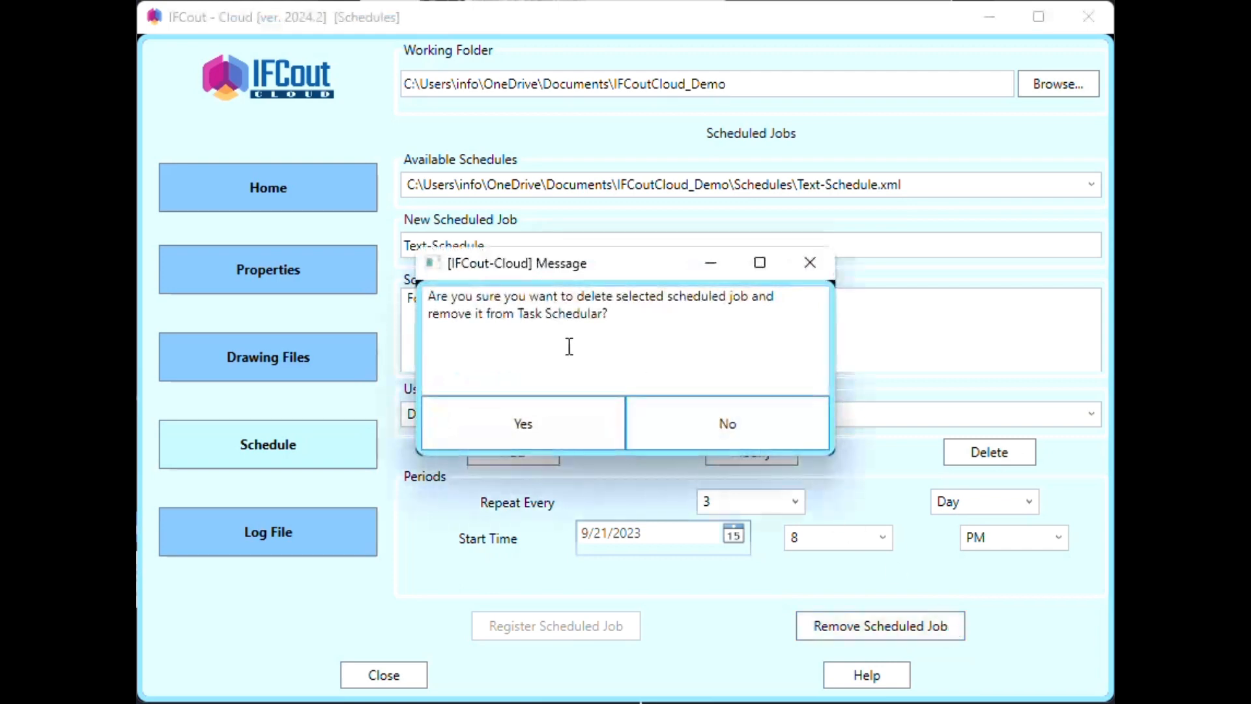
left_click_drag(612, 314, 421, 292)
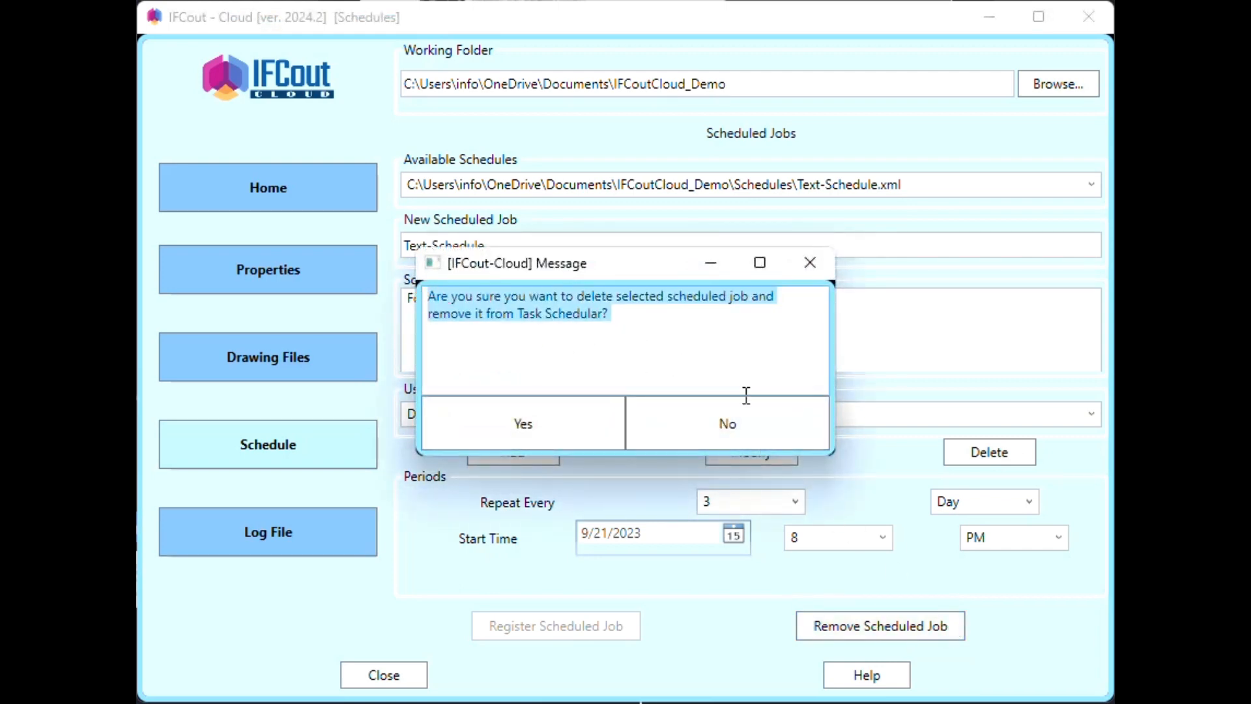
left_click(790, 440)
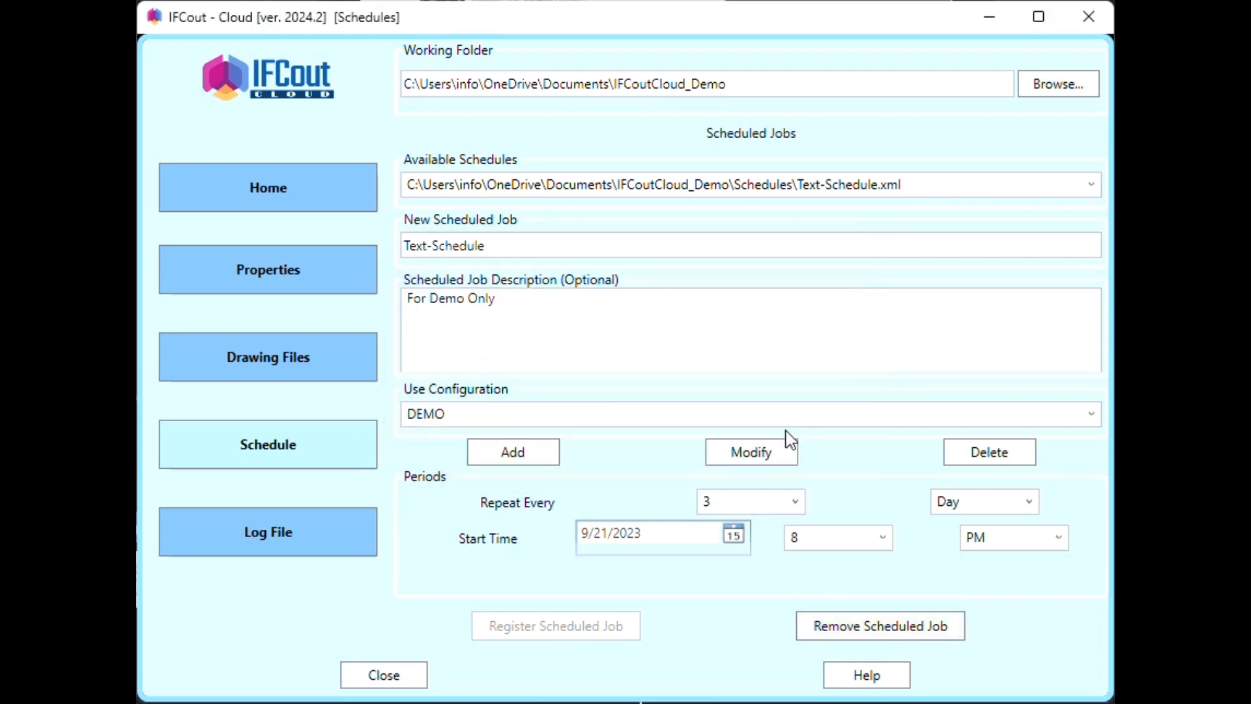
- Set the log files location to the logfile folder inside Documents\IFCoutCloud_Demo
left_click(334, 537)
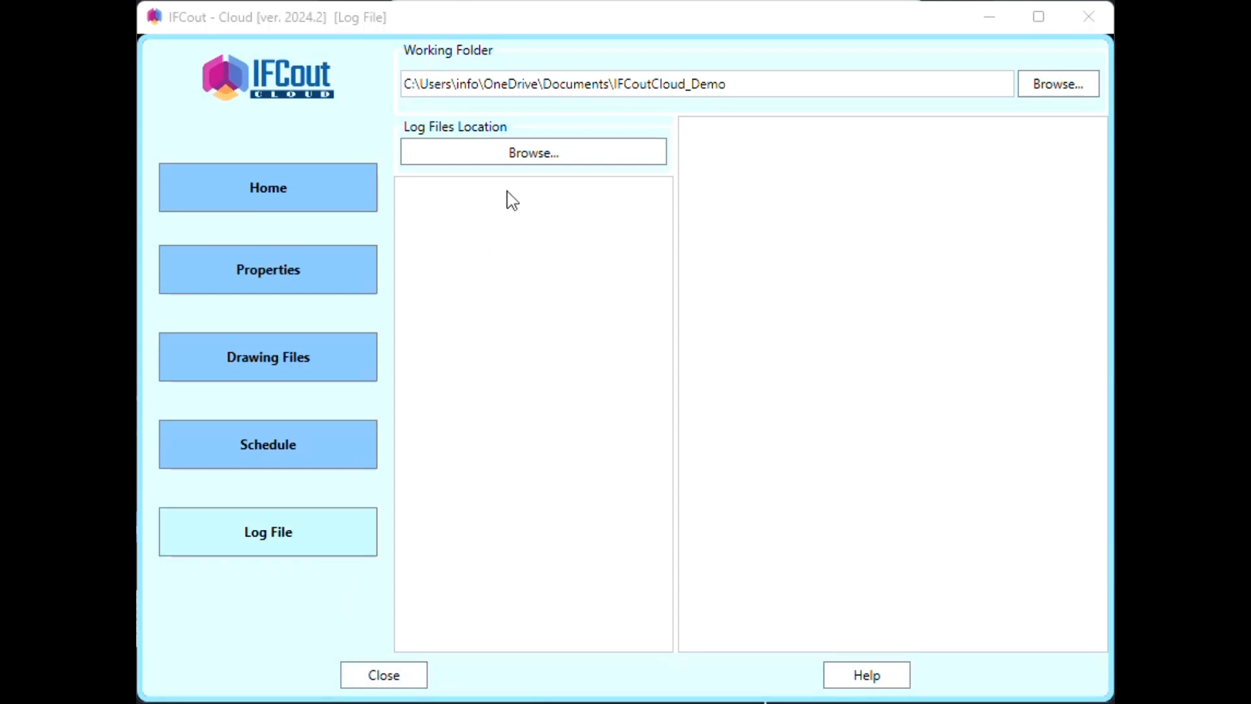
left_click(511, 152)
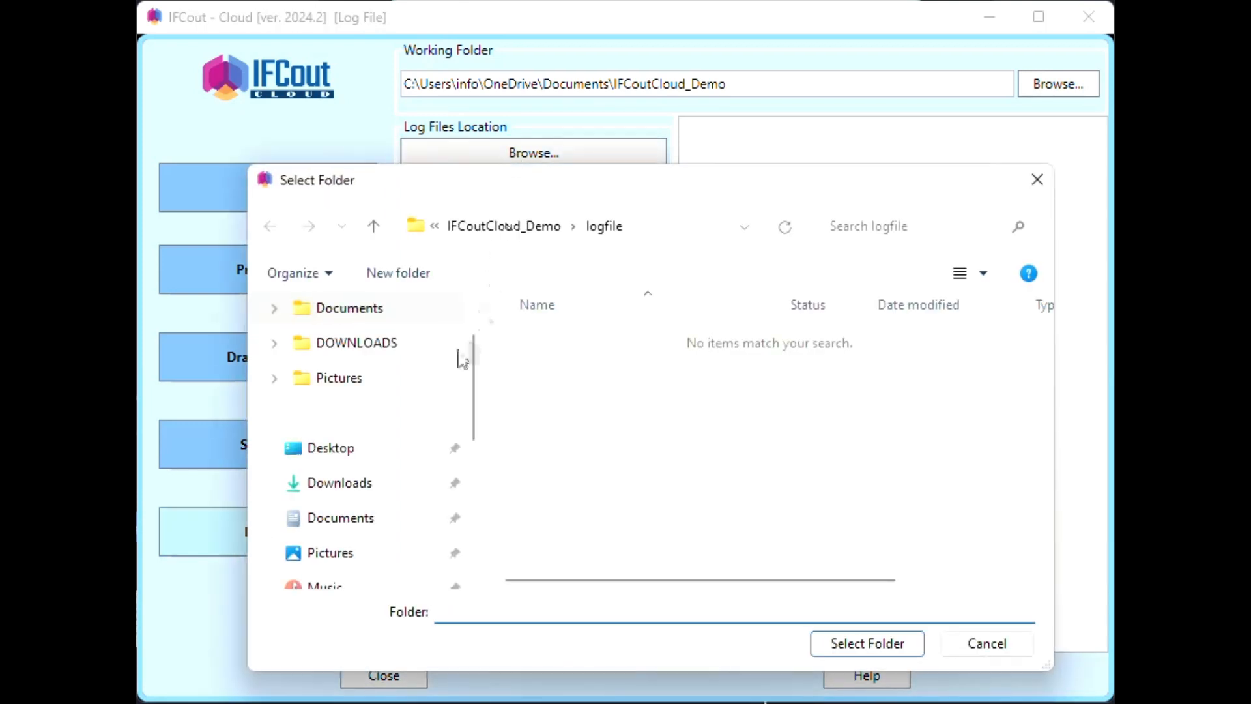
left_click(377, 313)
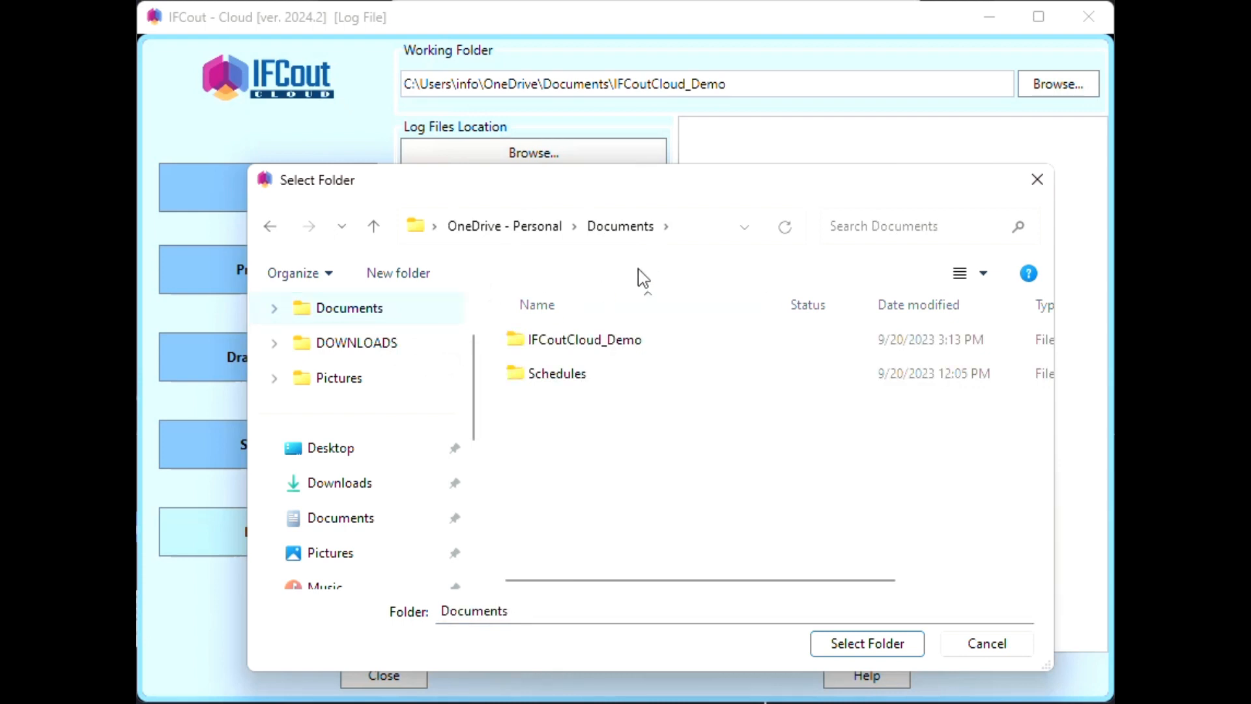
double_click(615, 342)
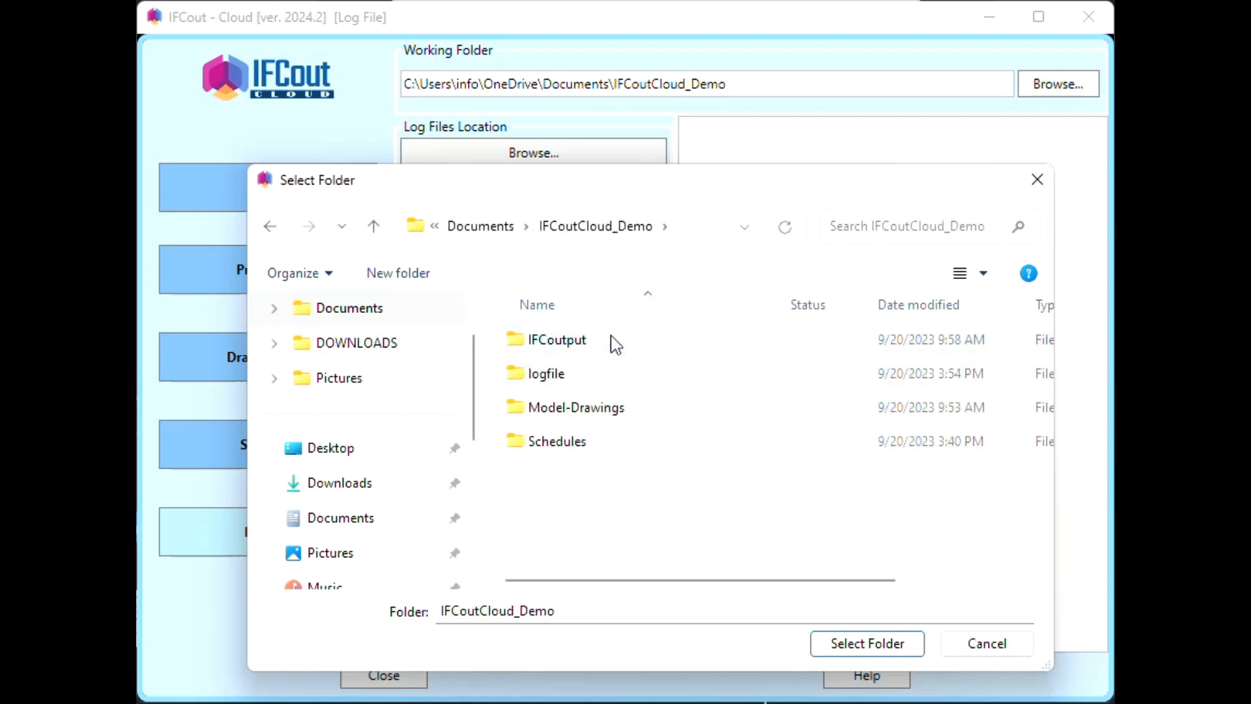
double_click(576, 375)
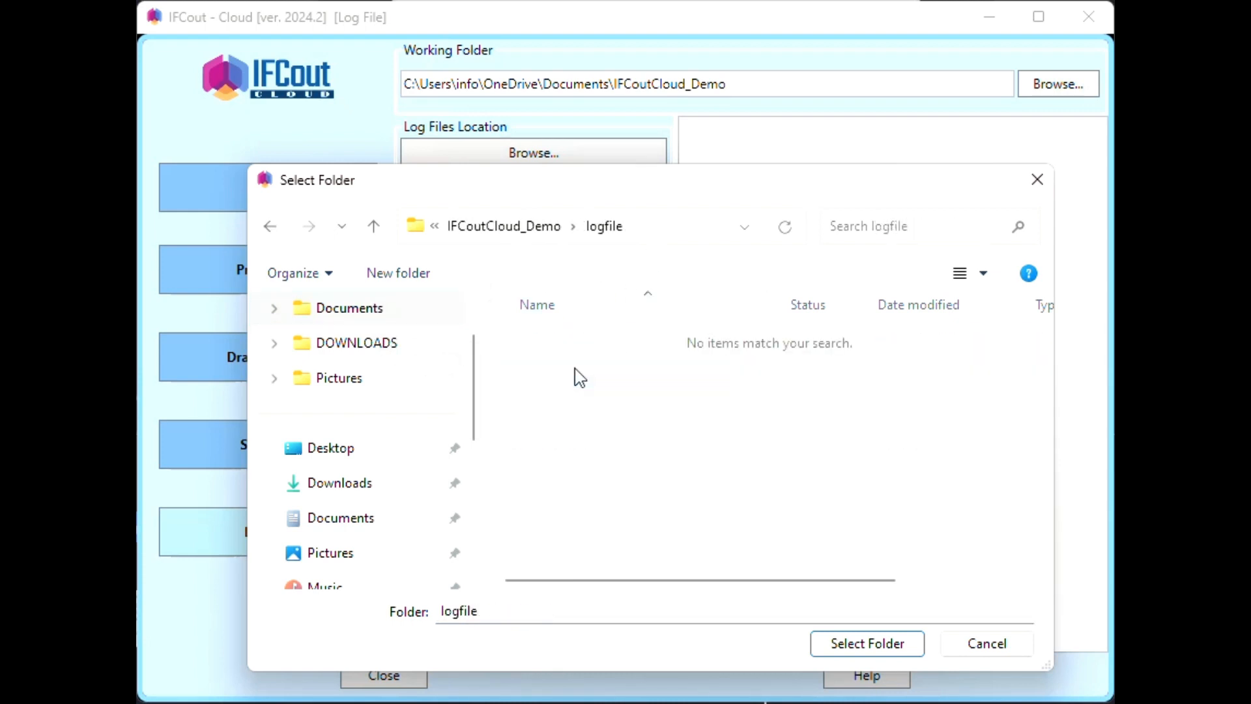
left_click(848, 645)
- View LogFile_DEMO_2023_9_20_15_54, and examine LogFile_DEMO_2023_9_20_15_16 through to its last entries on the created IFC files
left_click(568, 235)
left_click(564, 212)
scroll(978, 515, "down", 15)
scroll(987, 543, "down", 15)
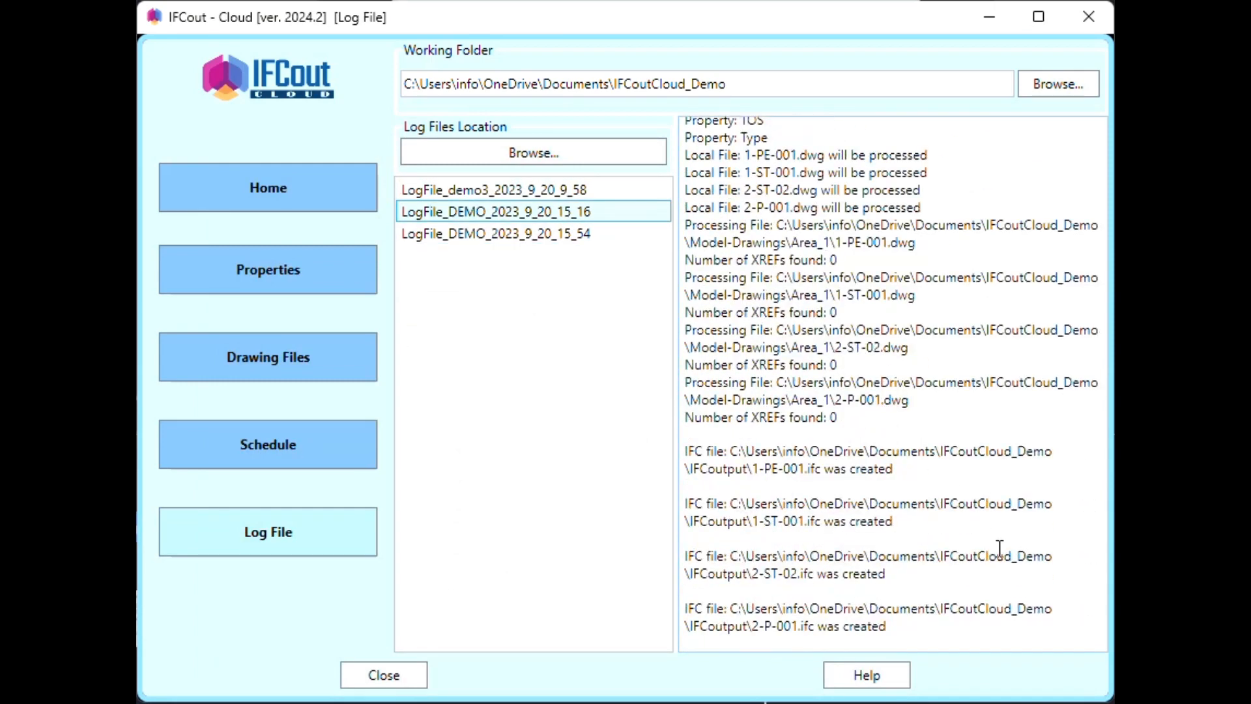